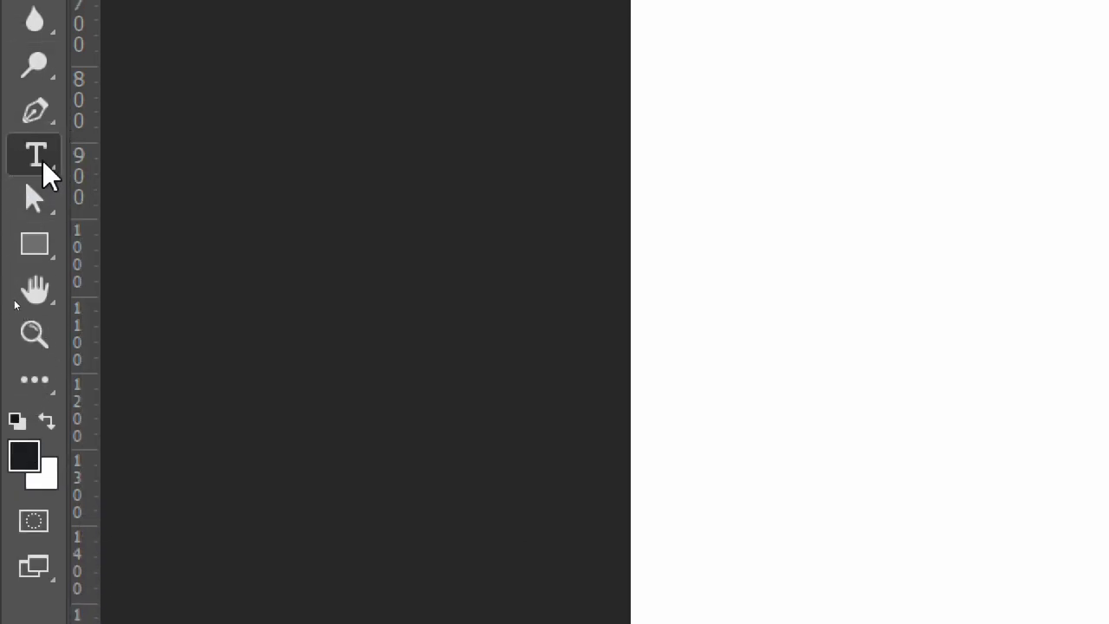
# - Choose the Horizontal Type Tool from the Type tool flyout in the toolbar
pyautogui.rightClick(43, 161)
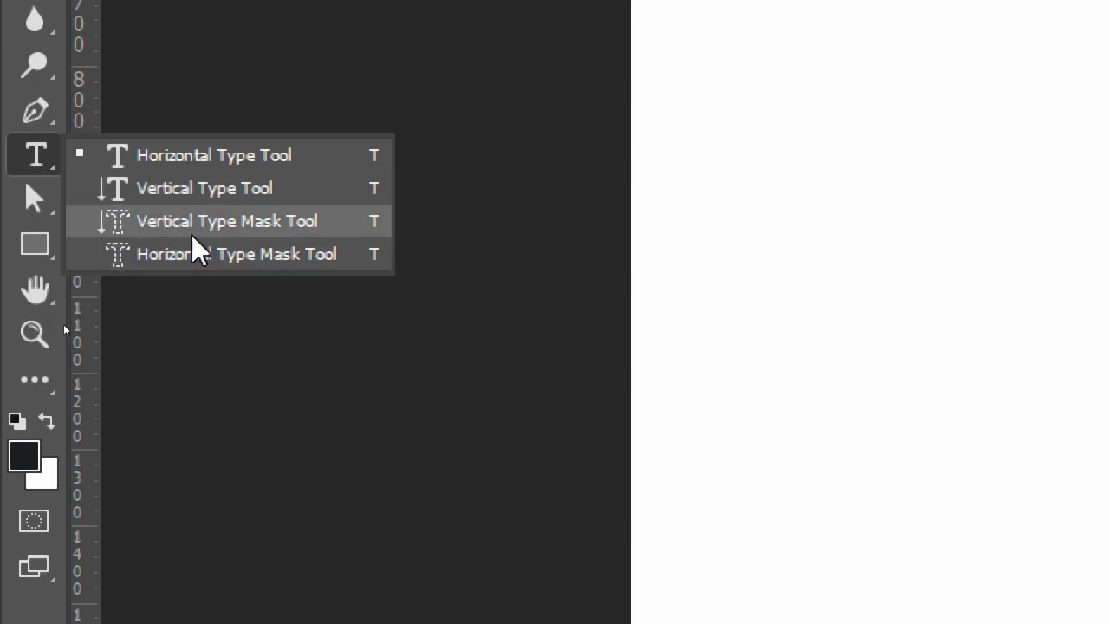
pyautogui.click(238, 156)
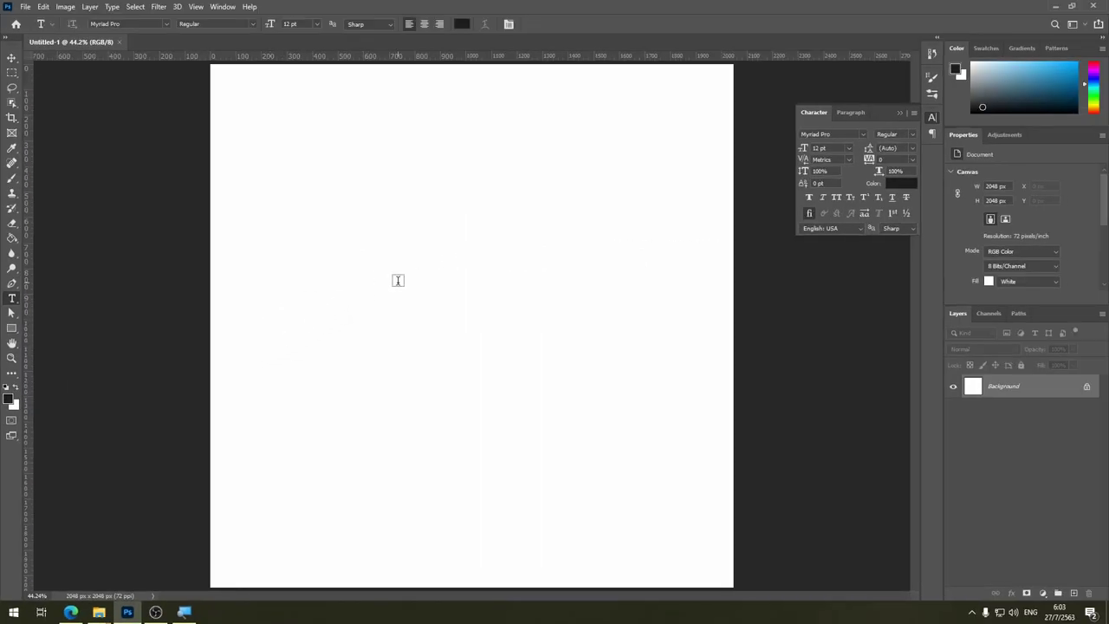
# - Place a 'Lorem Ipsum' placeholder line near the top middle of the canvas, then zoom to view it
pyautogui.click(391, 270)
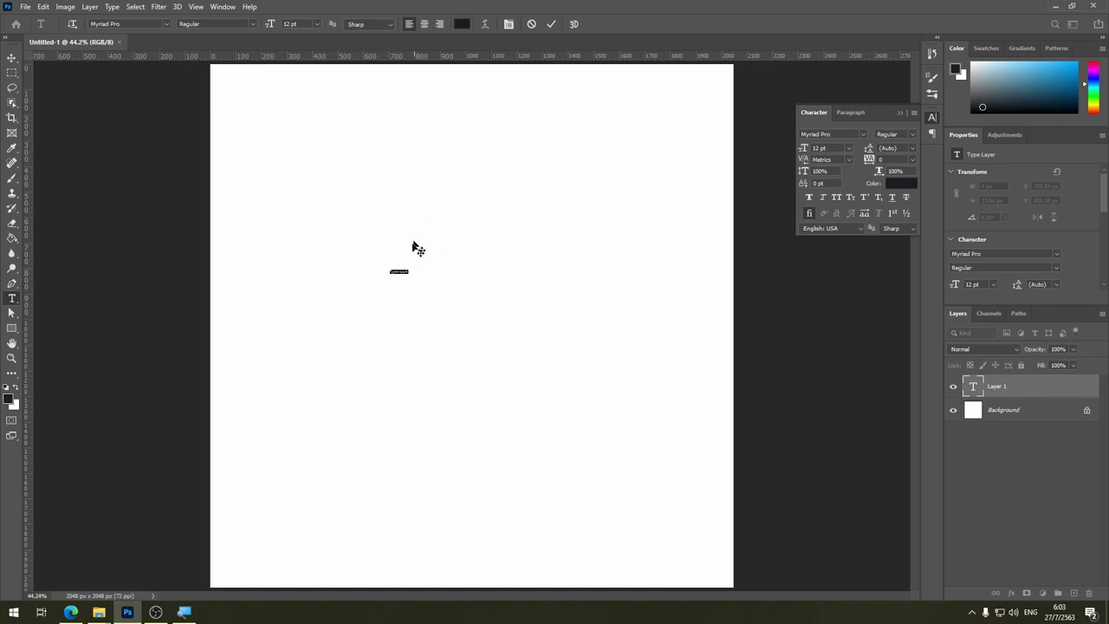
pyautogui.hotkey('ctrl', 'Return')
pyautogui.hotkey('ctrl', '+')
pyautogui.hotkey('ctrl', '+')
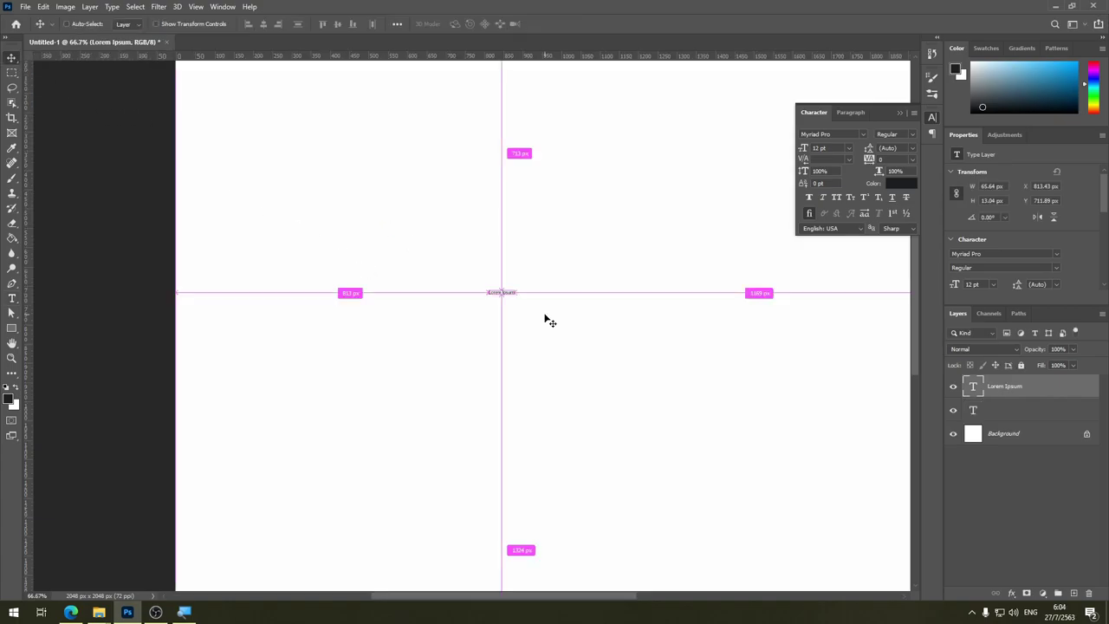
pyautogui.hotkey('ctrl', '+')
pyautogui.hotkey('ctrl', '+')
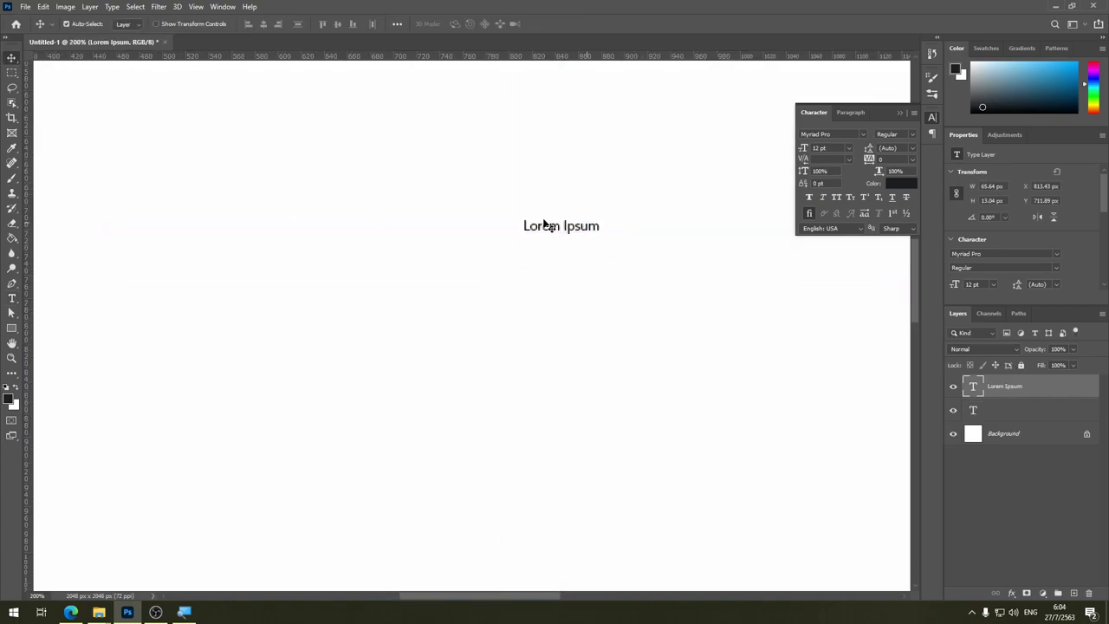
pyautogui.hotkey('ctrl', '-')
pyautogui.hotkey('ctrl', '-')
pyautogui.hotkey('ctrl', '-')
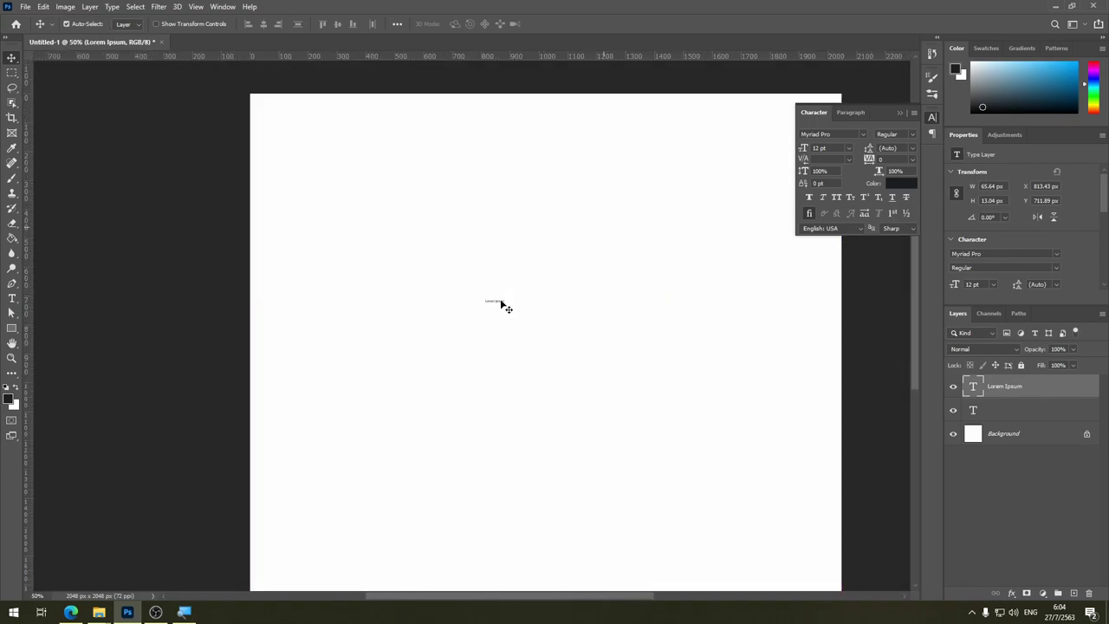
pyautogui.moveTo(580, 328); pyautogui.dragTo(499, 256)
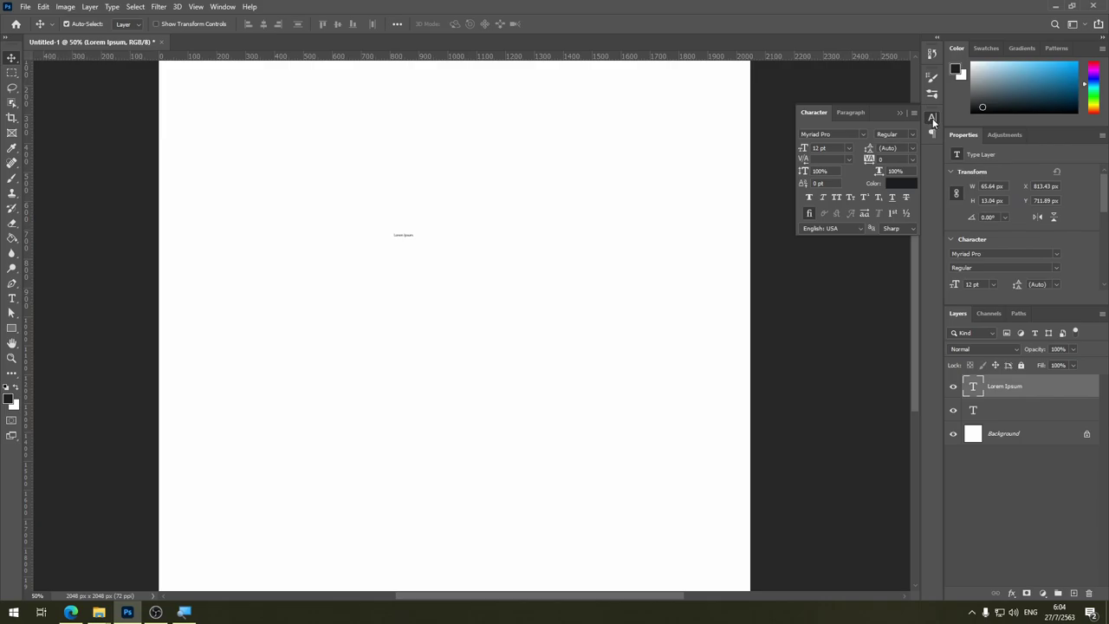
# - In the Character panel, raise the Lorem Ipsum text size to 48 pt, then to 72 pt
pyautogui.click(222, 7)
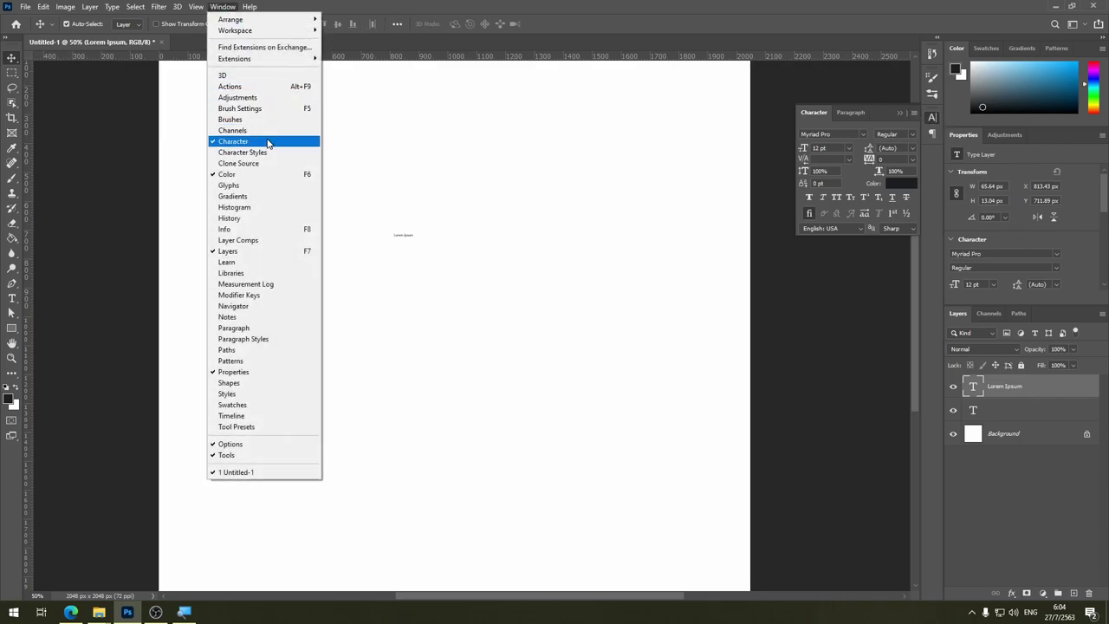
pyautogui.click(882, 125)
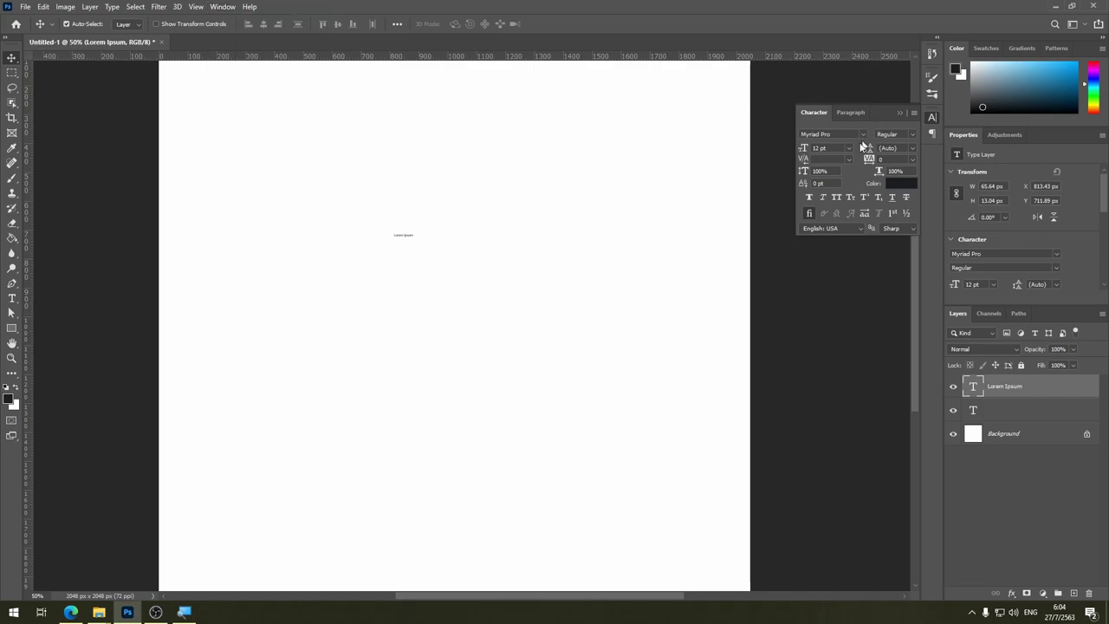
pyautogui.click(848, 148)
pyautogui.click(837, 278)
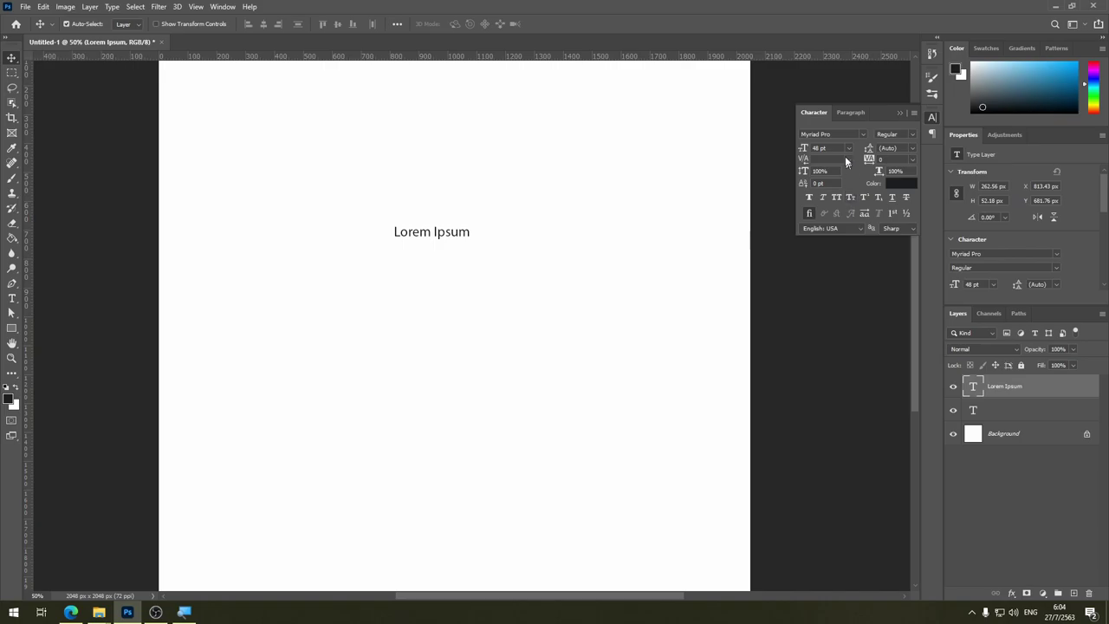
pyautogui.click(848, 148)
pyautogui.click(836, 295)
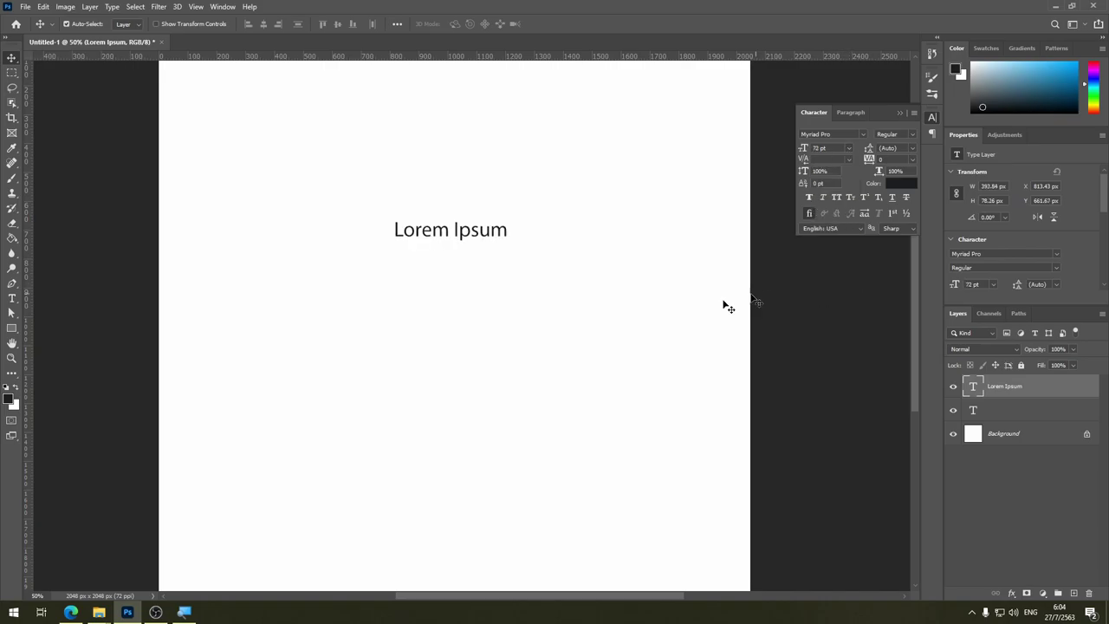
# - Type 'hello world' as a new text line and drag it just below Lorem Ipsum
pyautogui.click(11, 298)
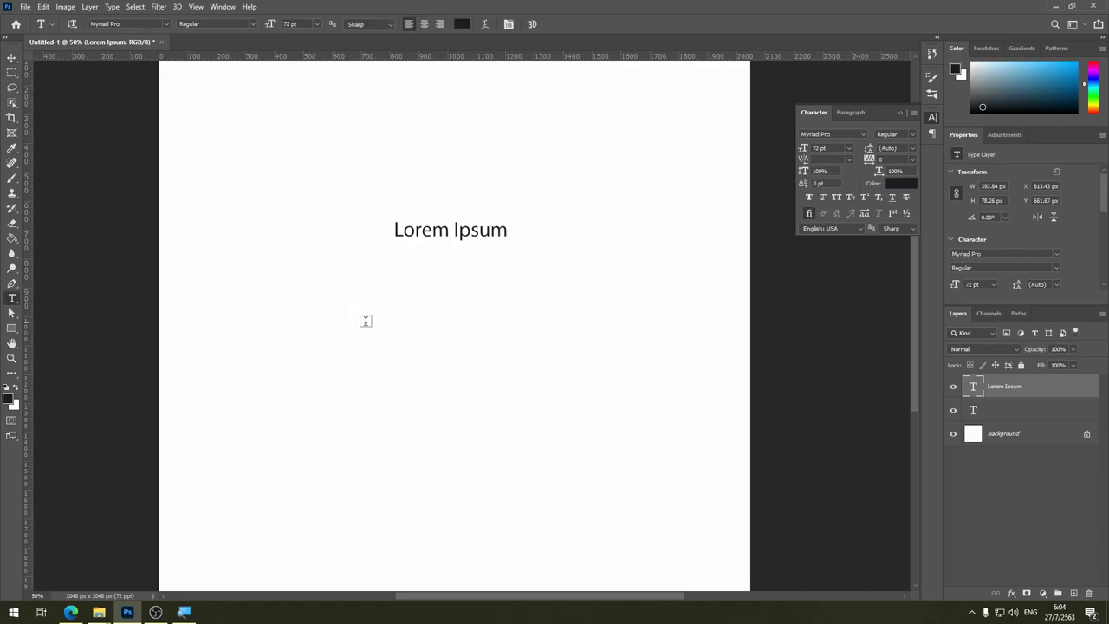
pyautogui.click(367, 321)
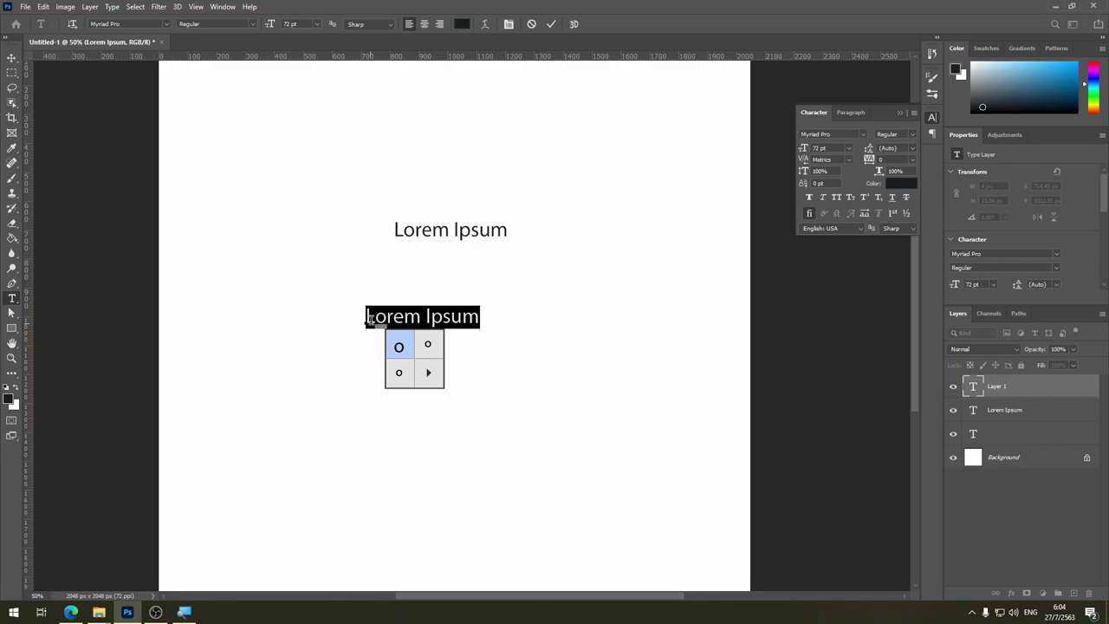
pyautogui.click(434, 364)
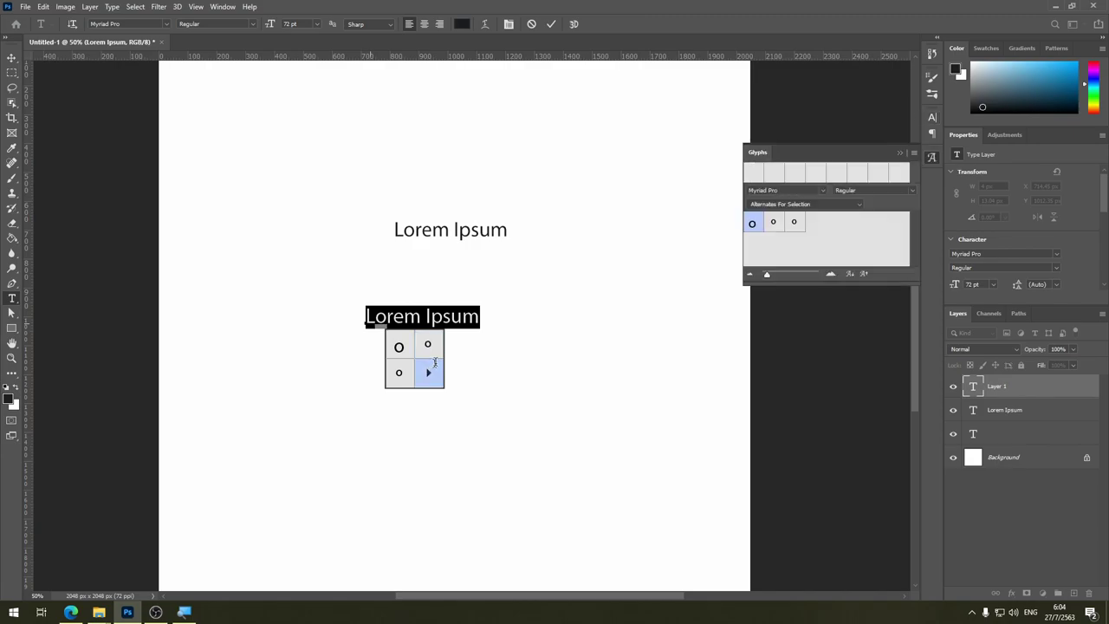
pyautogui.click(472, 319)
pyautogui.hotkey('ctrl', 'a')
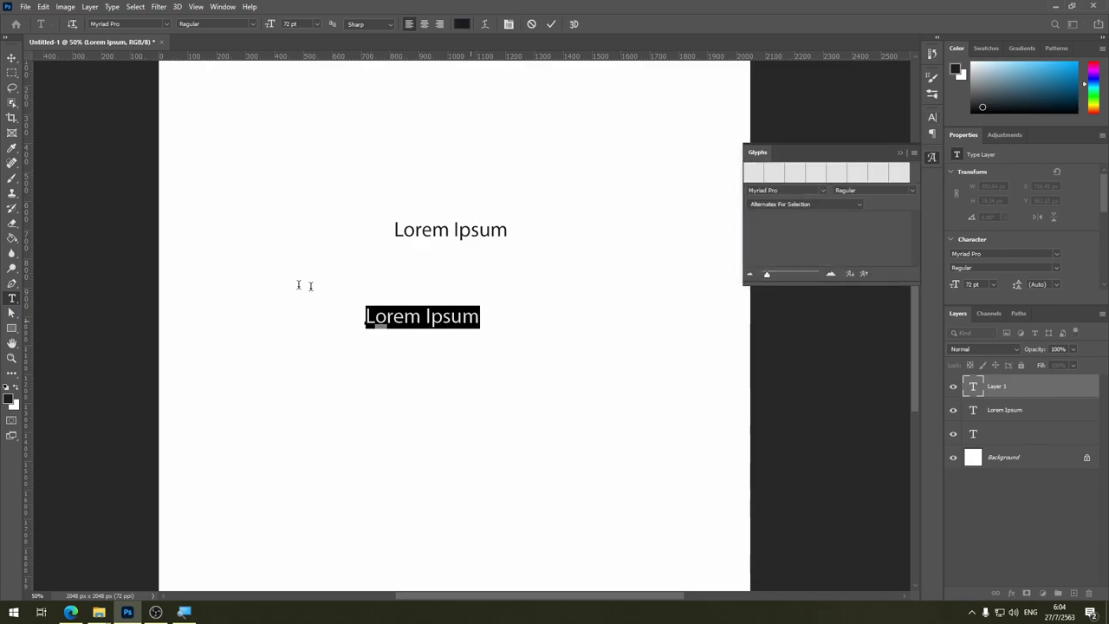
pyautogui.write('he')
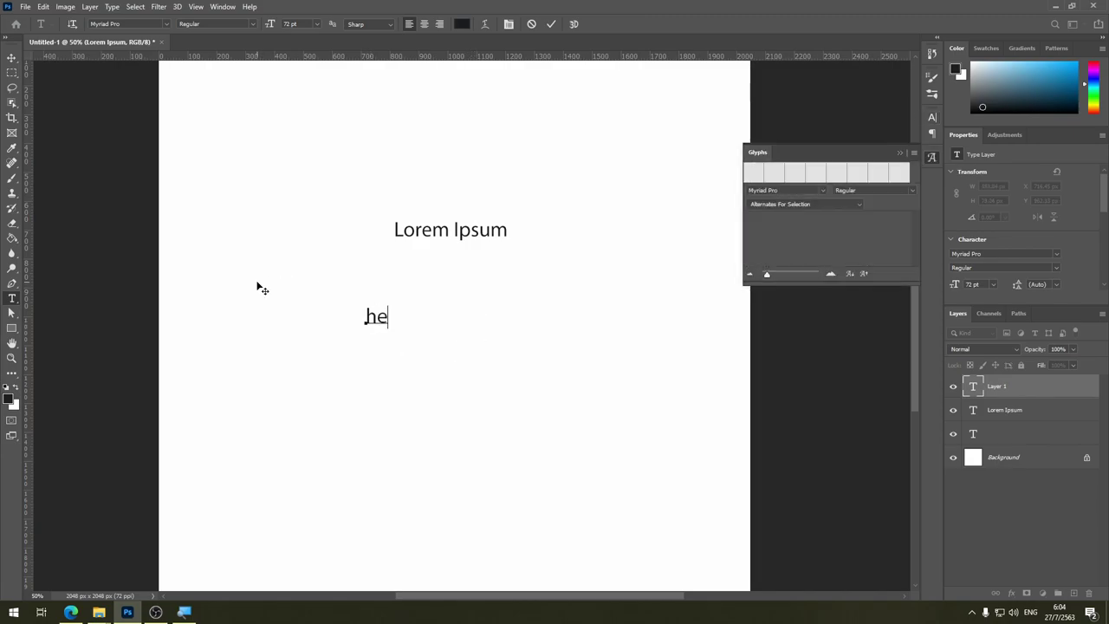
pyautogui.write('llo')
pyautogui.write(' worl')
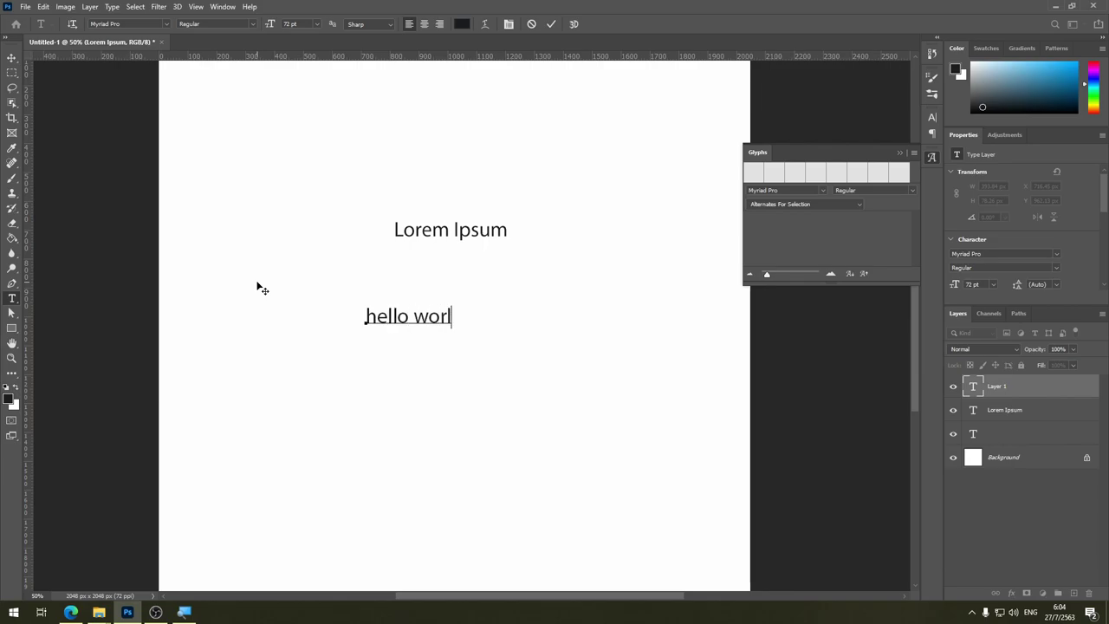
pyautogui.write('d')
pyautogui.click(11, 57)
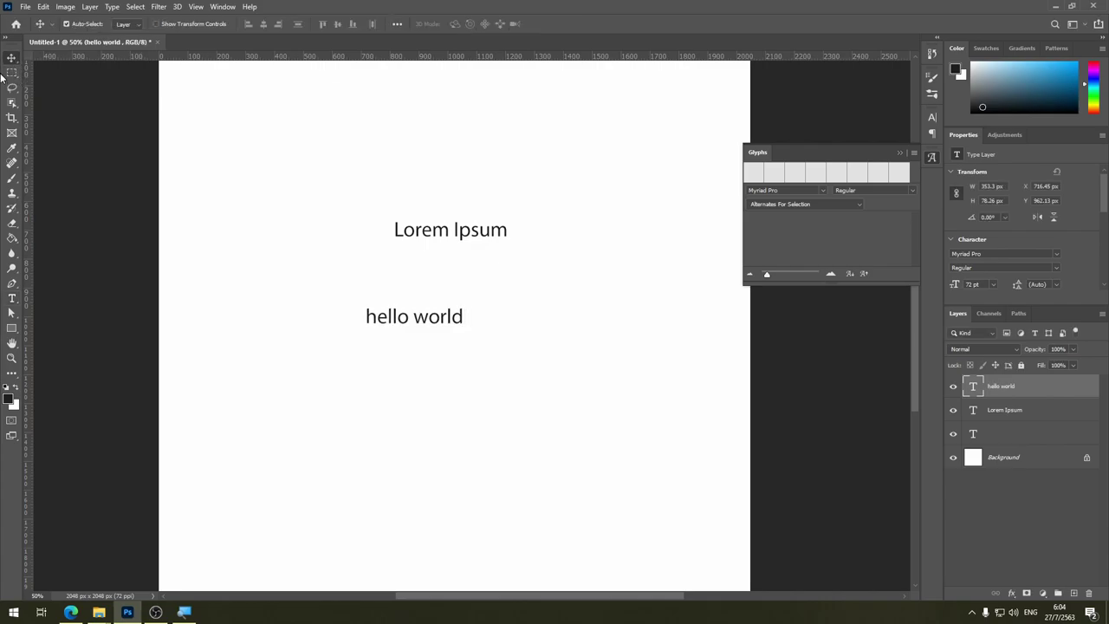
pyautogui.moveTo(419, 323)
pyautogui.mouseDown()
pyautogui.moveTo(454, 308)
pyautogui.moveTo(418, 293)
pyautogui.mouseUp()
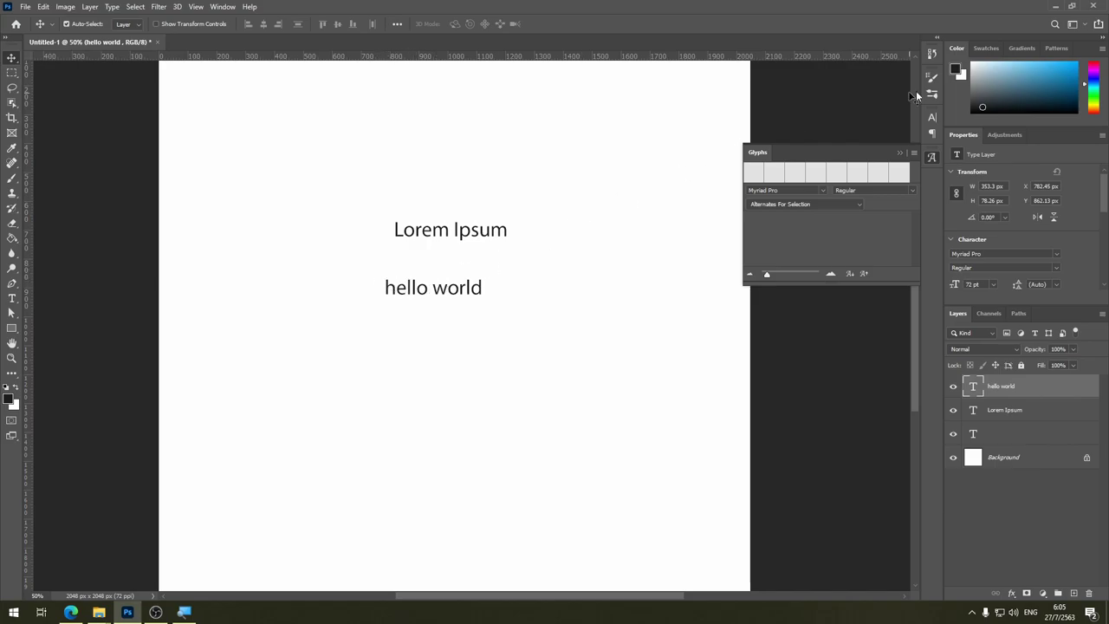
# - Preview fonts on hello world, then search 'geo' and apply Georgia Bold
pyautogui.click(933, 116)
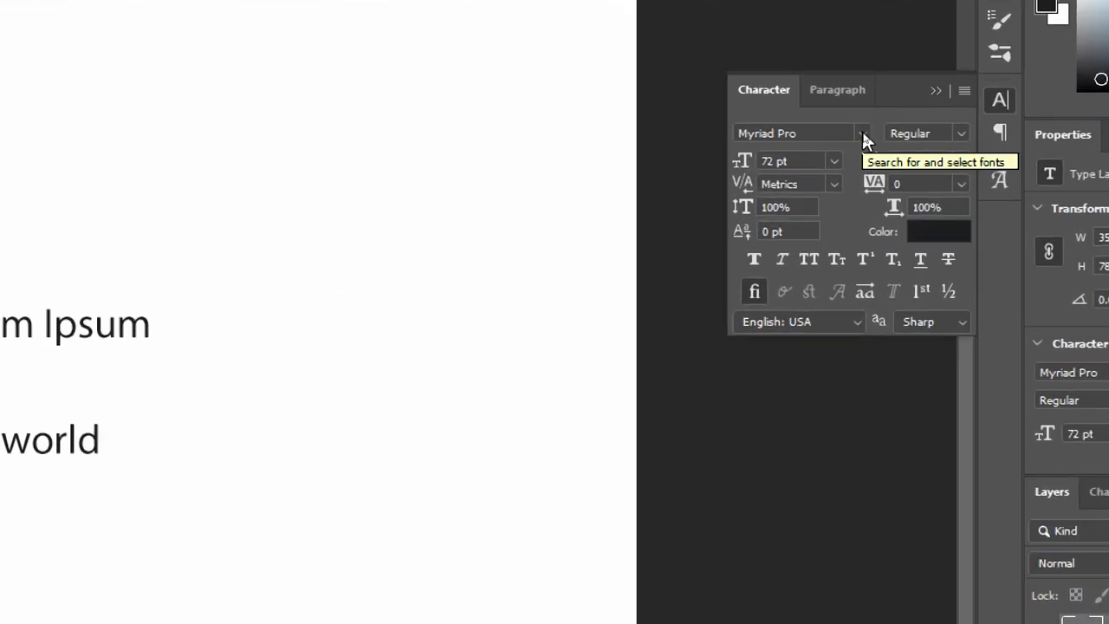
pyautogui.click(863, 135)
pyautogui.press('Down')
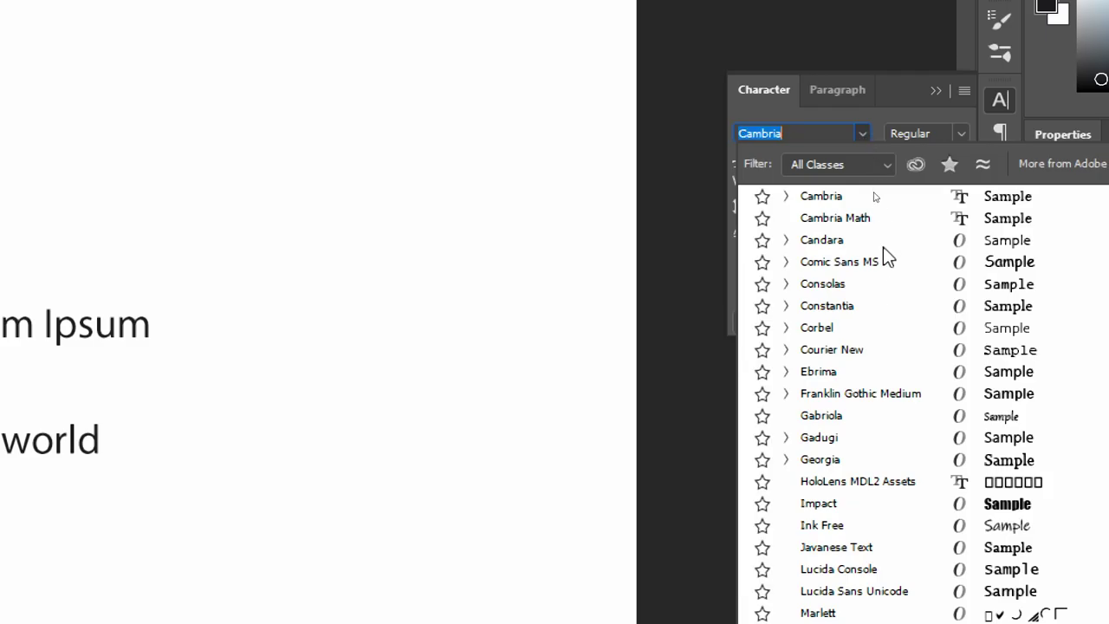
pyautogui.press('Up')
pyautogui.press('Down')
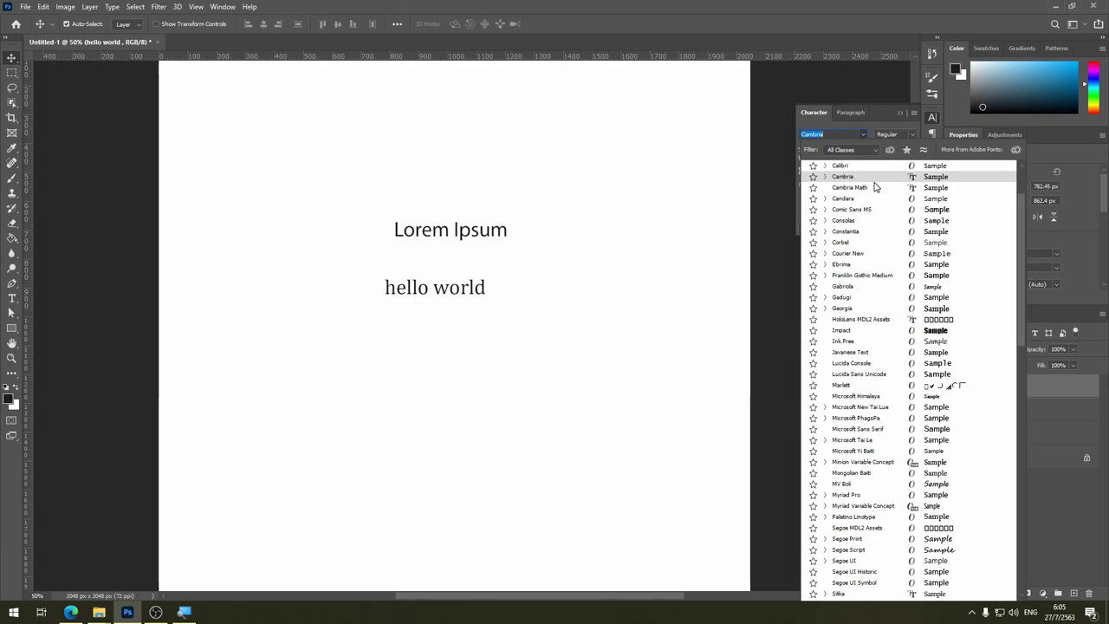
pyautogui.press('Down')
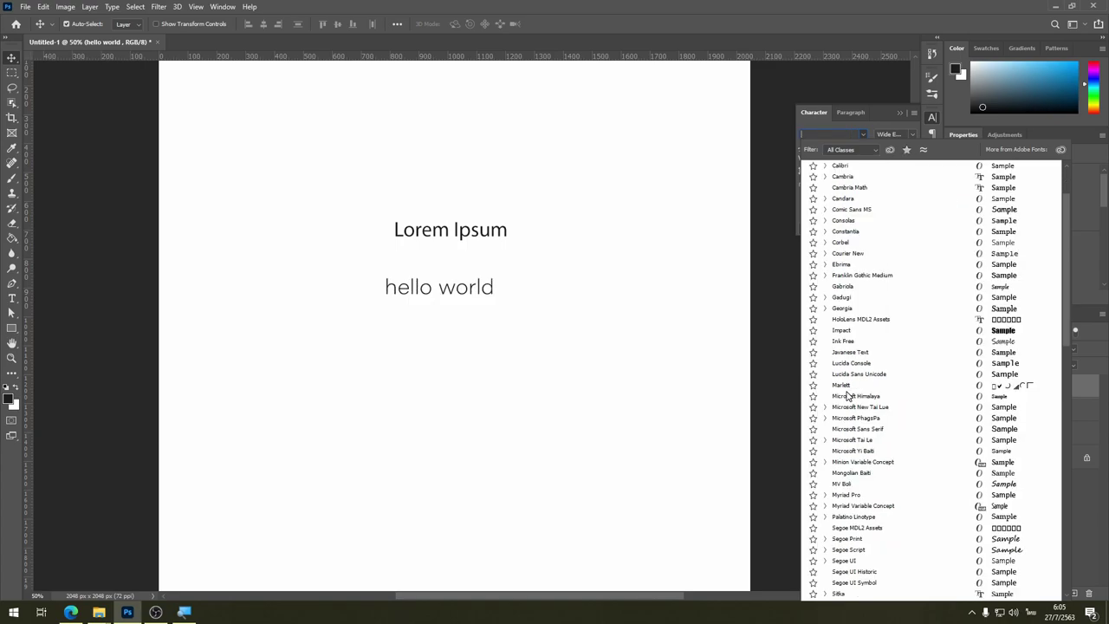
pyautogui.write('c')
pyautogui.press('BackSpace')
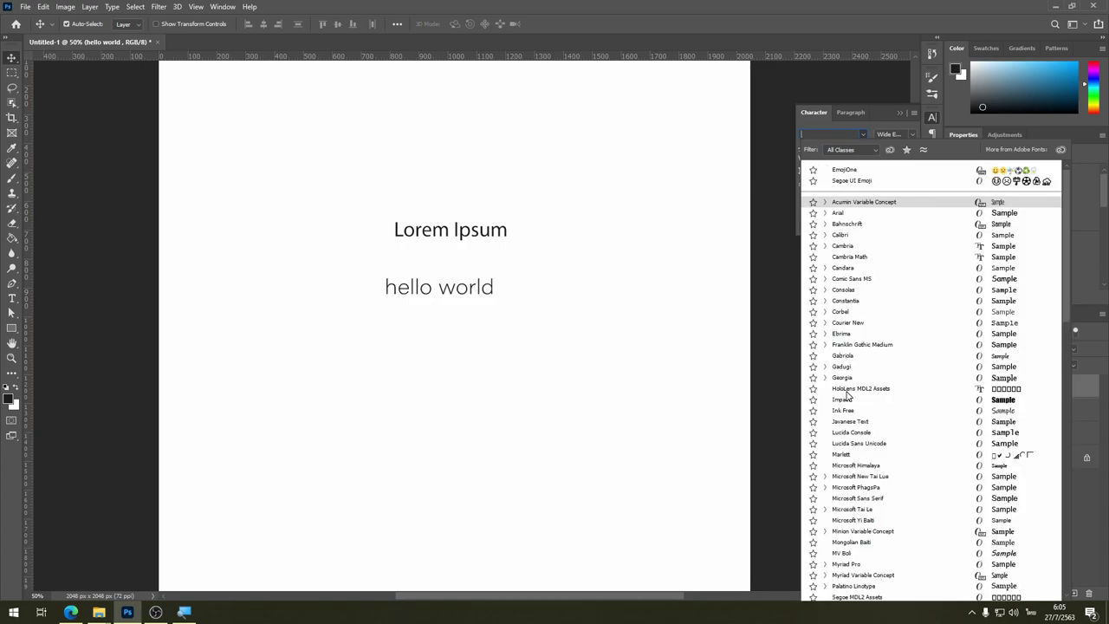
pyautogui.write('geo')
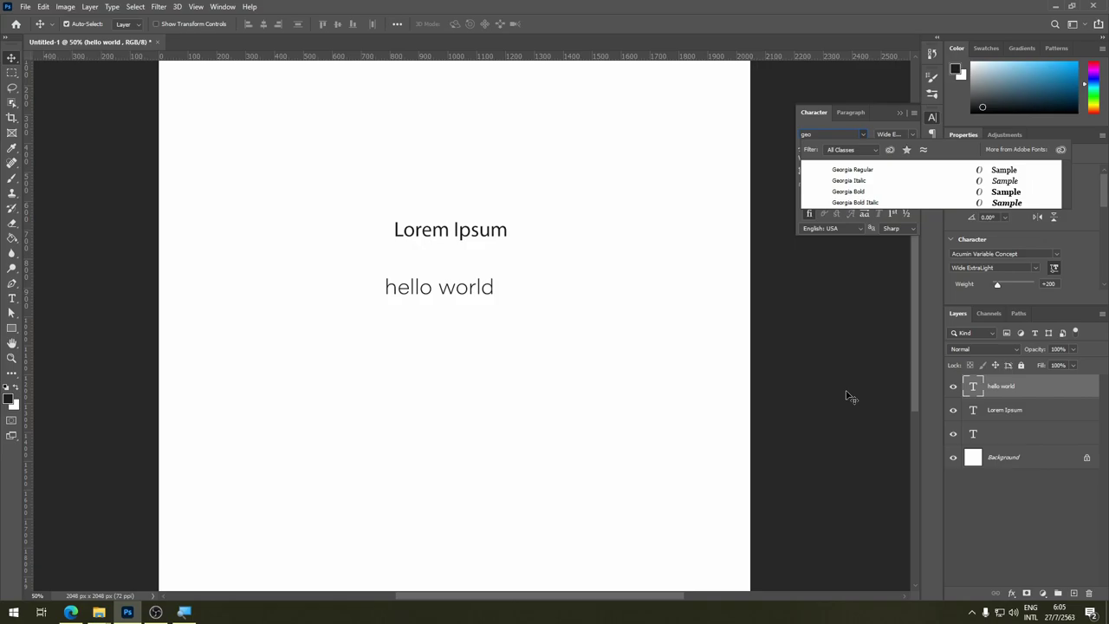
pyautogui.click(866, 191)
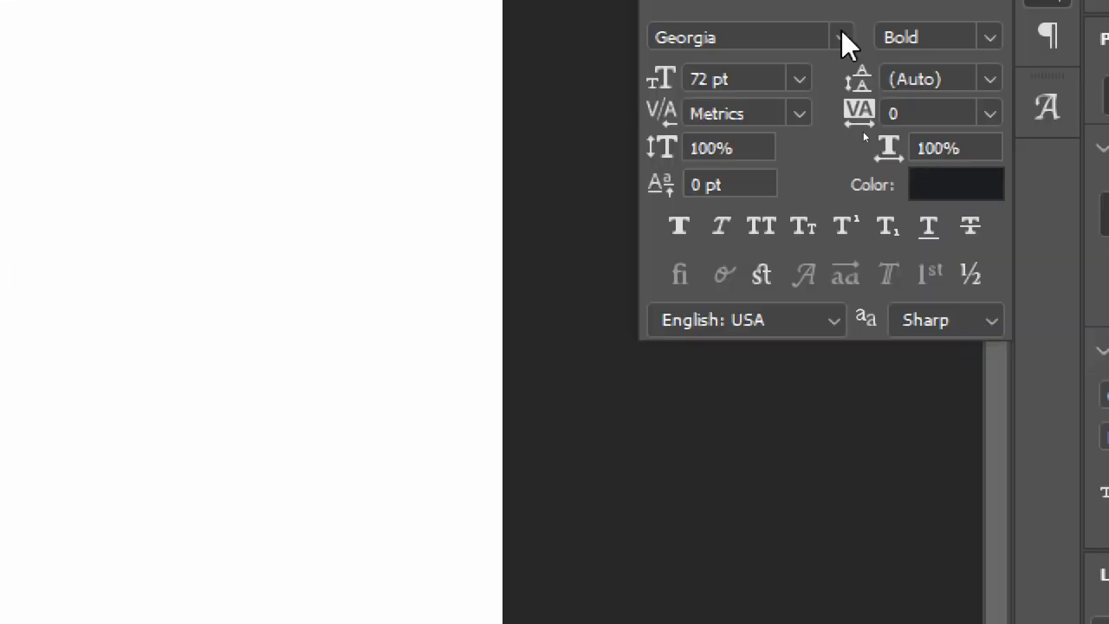
# - Confirm hello world keeps the Georgia Bold style and the 72 pt size
pyautogui.click(852, 183)
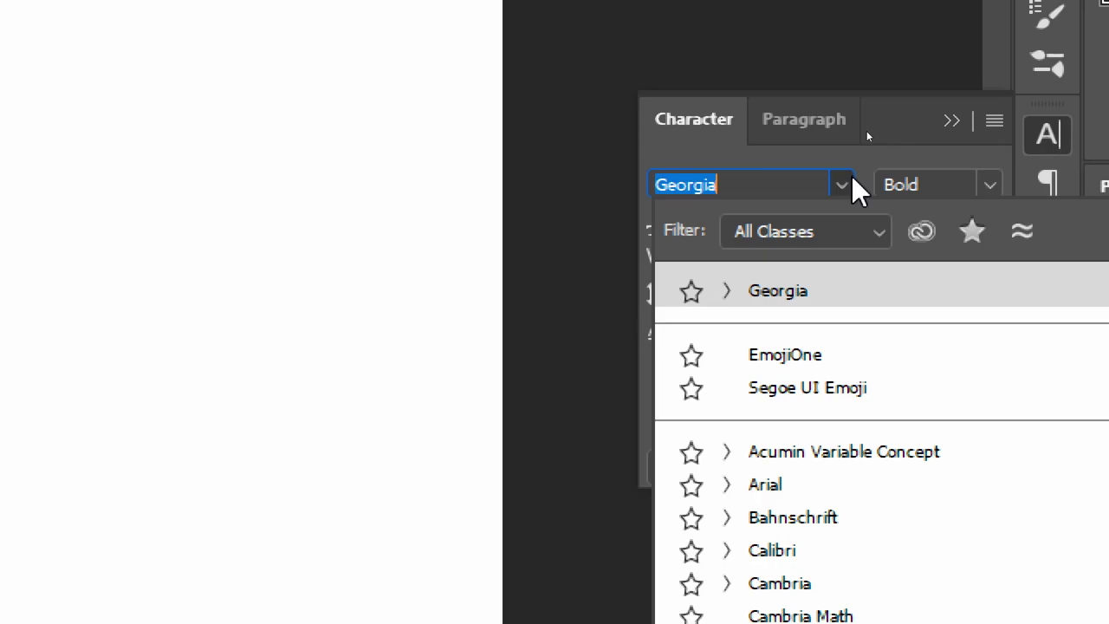
pyautogui.click(852, 184)
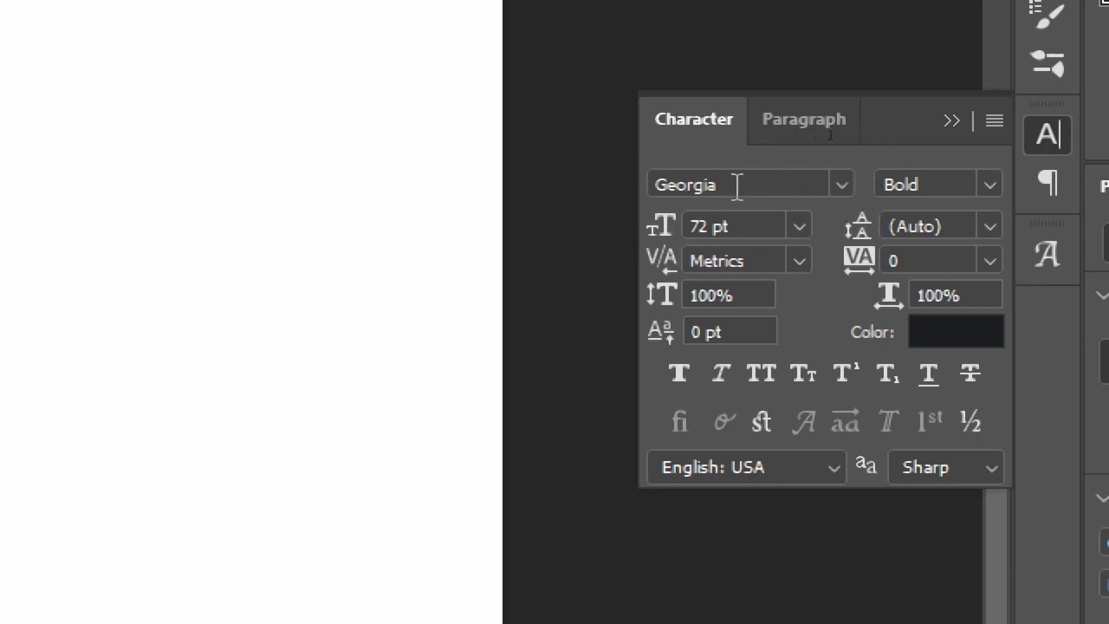
pyautogui.click(992, 182)
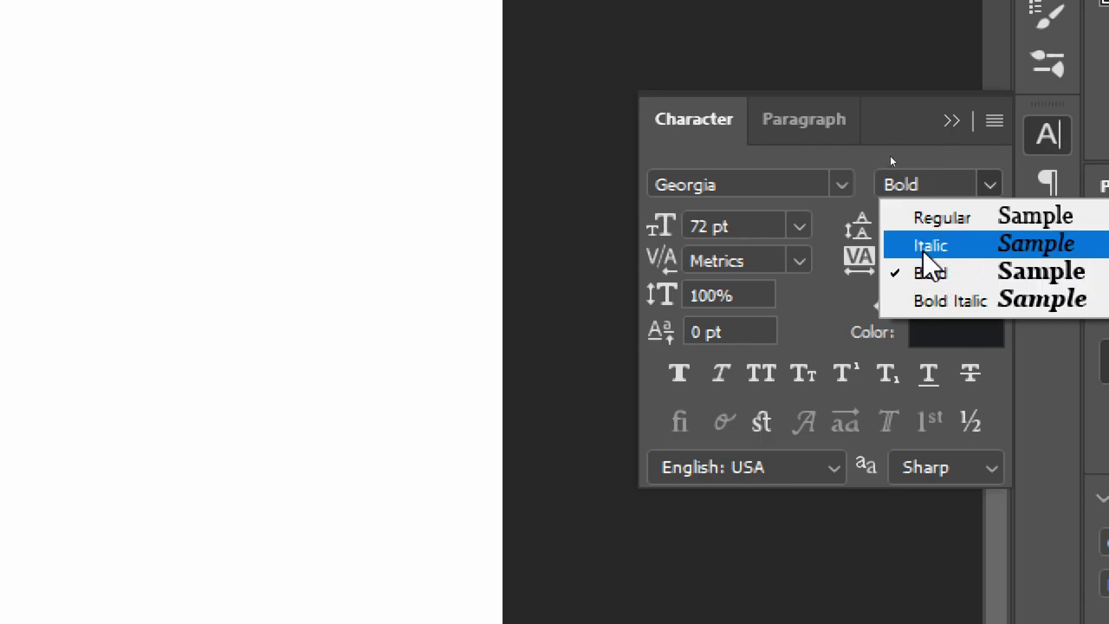
pyautogui.click(929, 270)
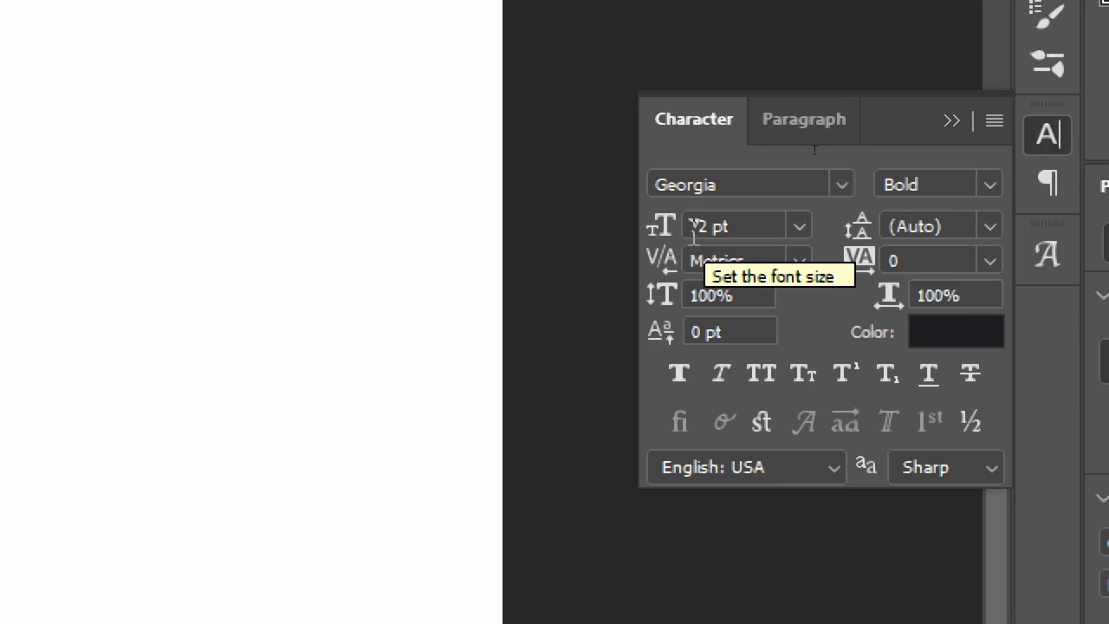
pyautogui.click(795, 218)
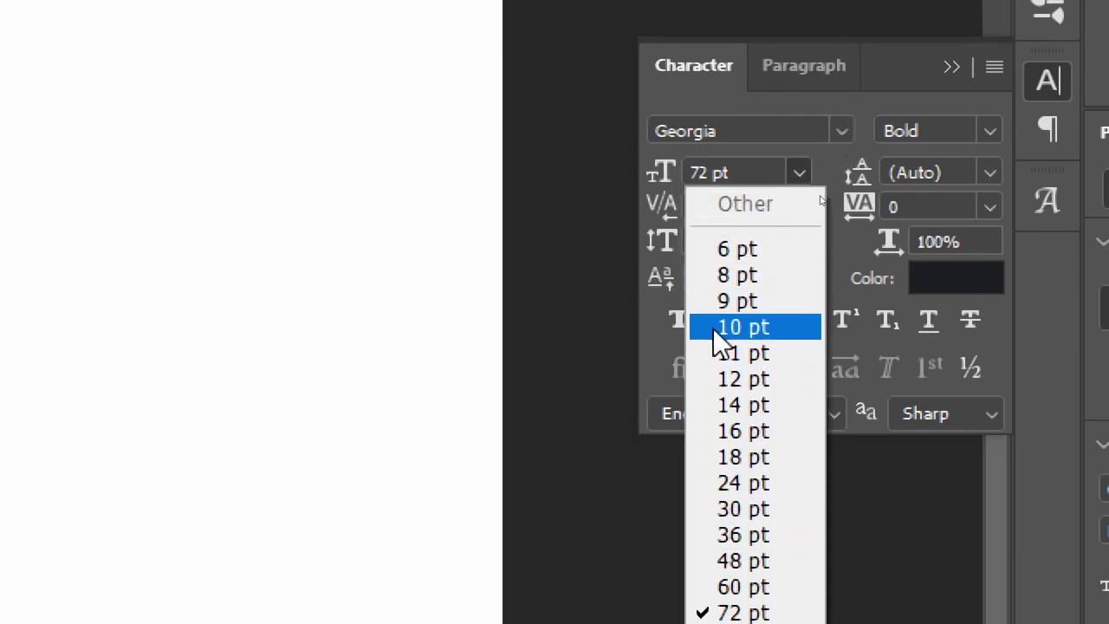
pyautogui.click(652, 169)
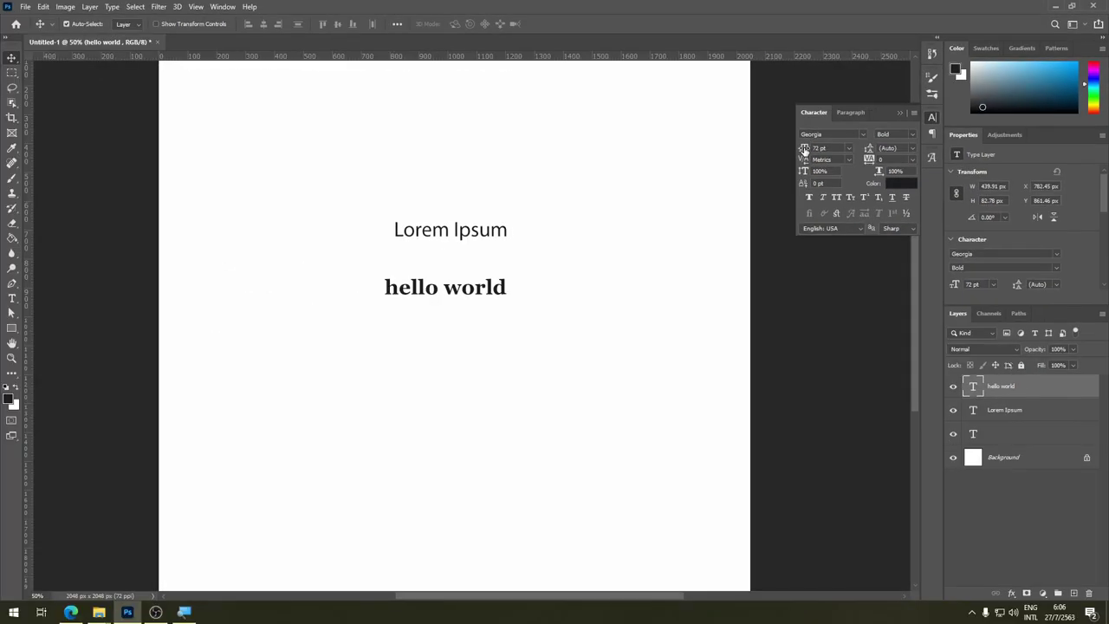
# - Scrub hello world to 216 pt and centre it horizontally below Lorem Ipsum
pyautogui.moveTo(803, 148); pyautogui.dragTo(958, 153)
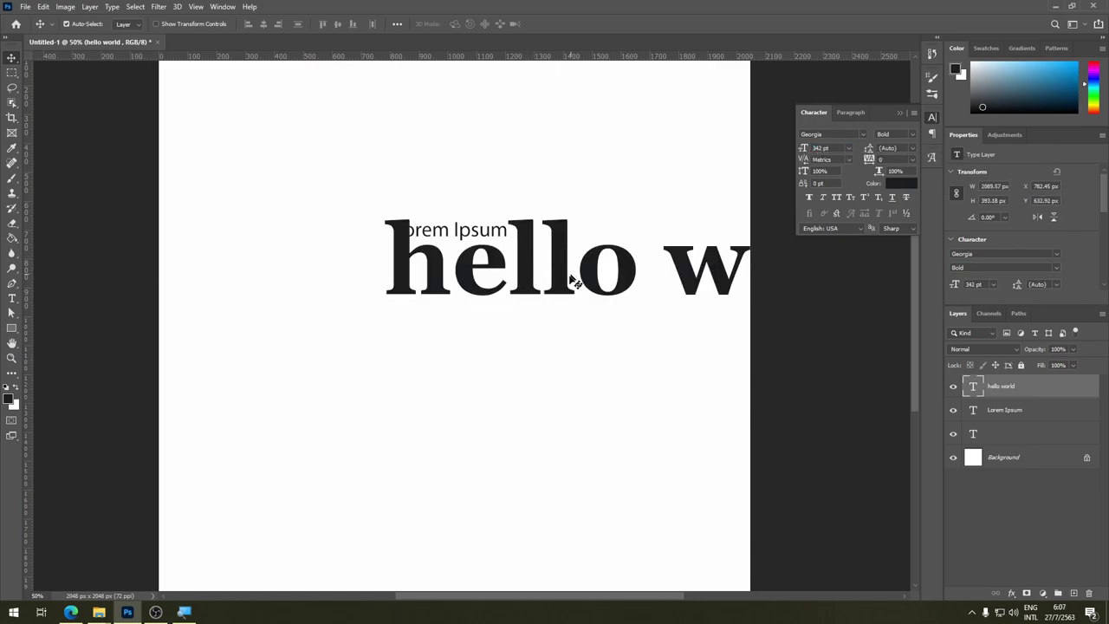
pyautogui.moveTo(565, 271); pyautogui.dragTo(352, 327)
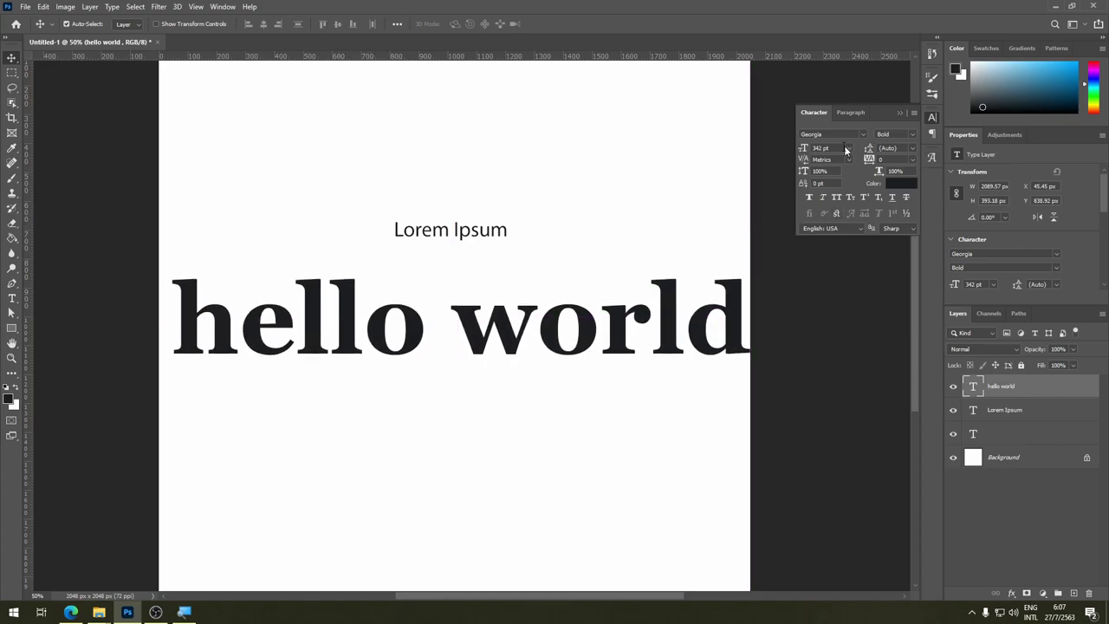
pyautogui.moveTo(732, 159); pyautogui.dragTo(770, 186)
pyautogui.write('216')
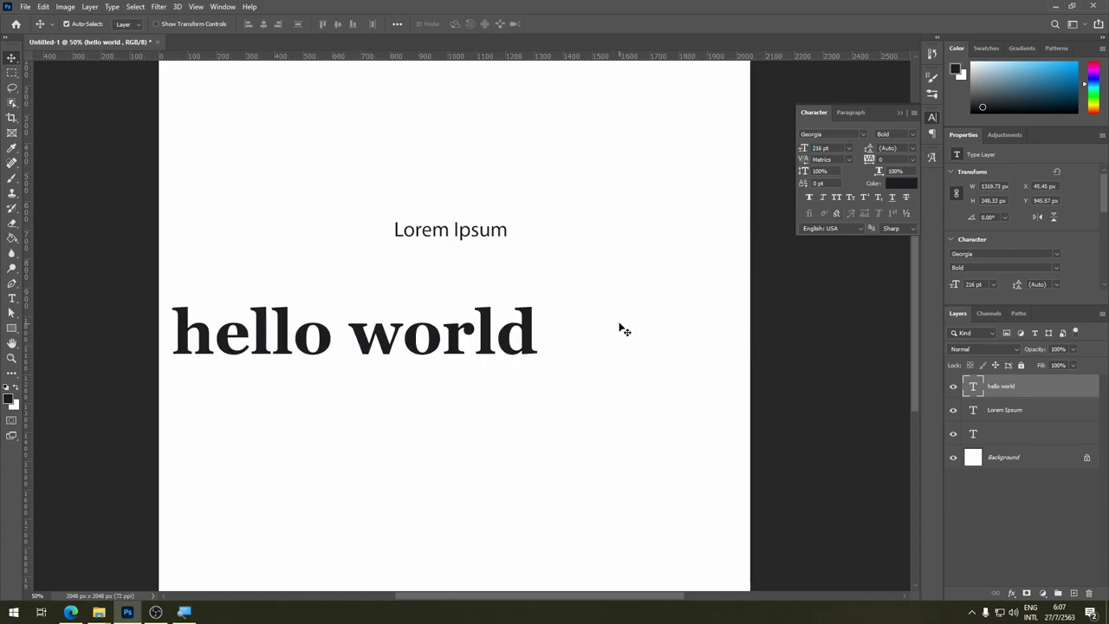
pyautogui.moveTo(509, 343); pyautogui.dragTo(609, 326)
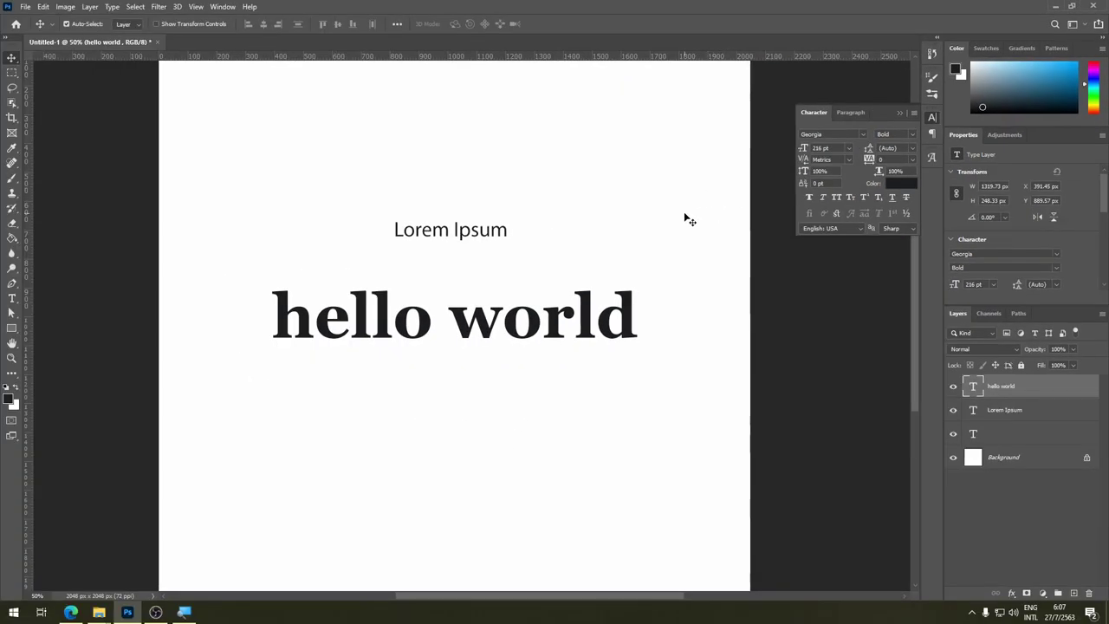
pyautogui.press('t')
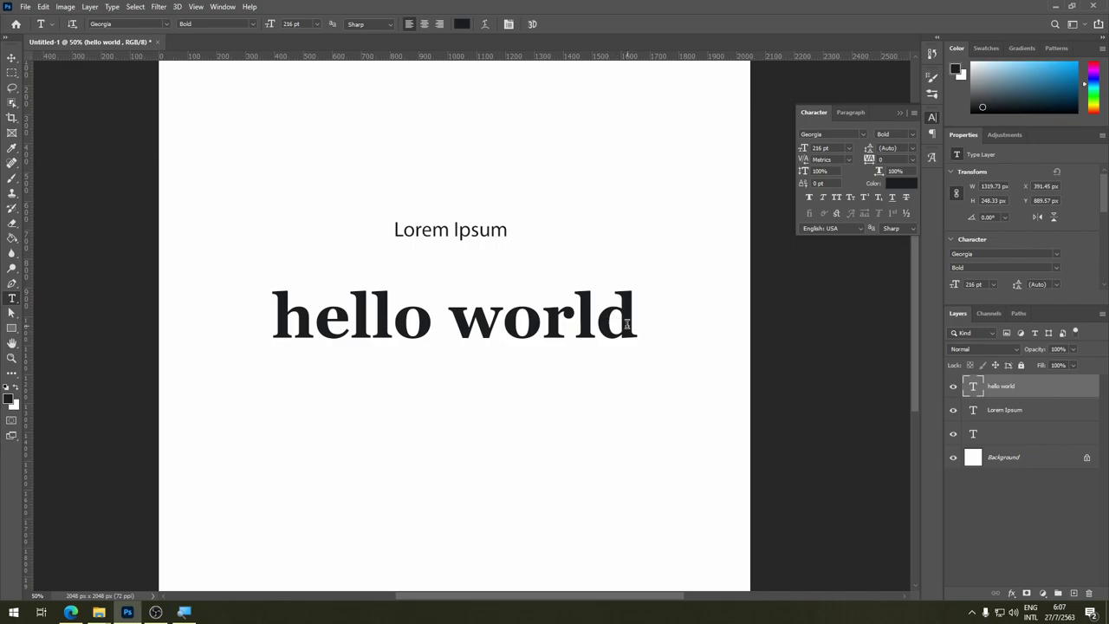
# - Create a stray text layer lower on the canvas, then delete the unwanted layer
pyautogui.click(343, 468)
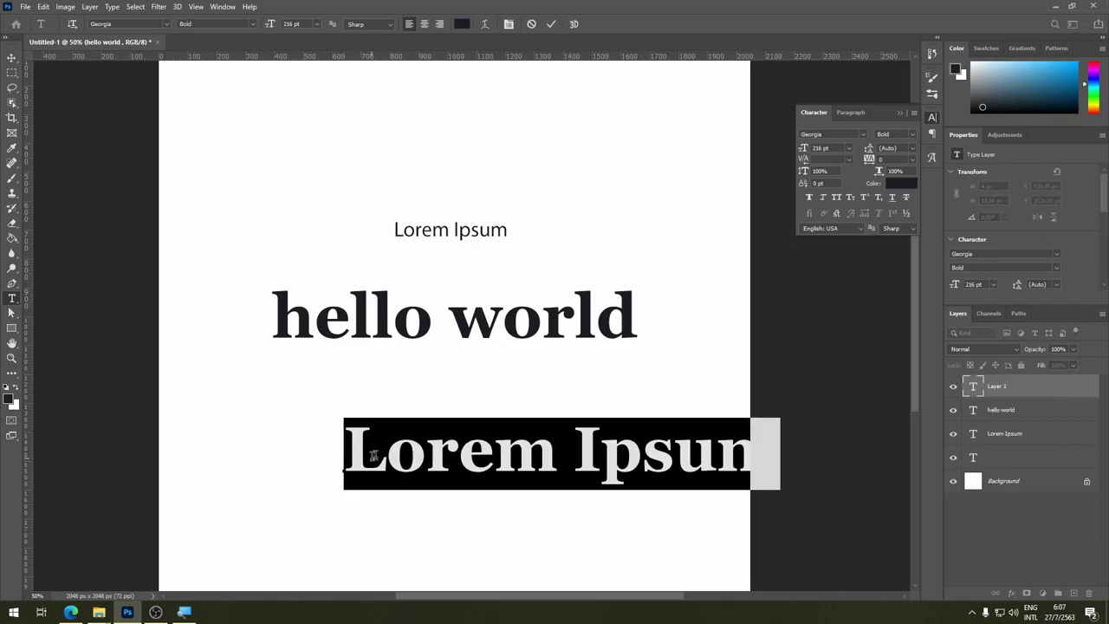
pyautogui.press('BackSpace')
pyautogui.write('dfd')
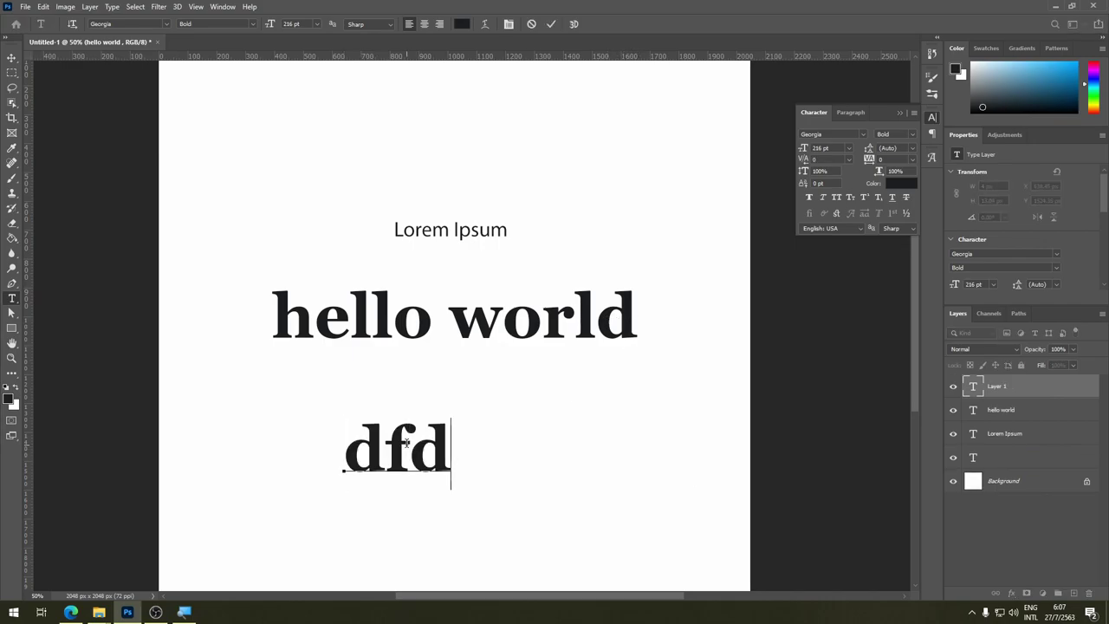
pyautogui.write('fde')
pyautogui.hotkey('ctrl', 'z')
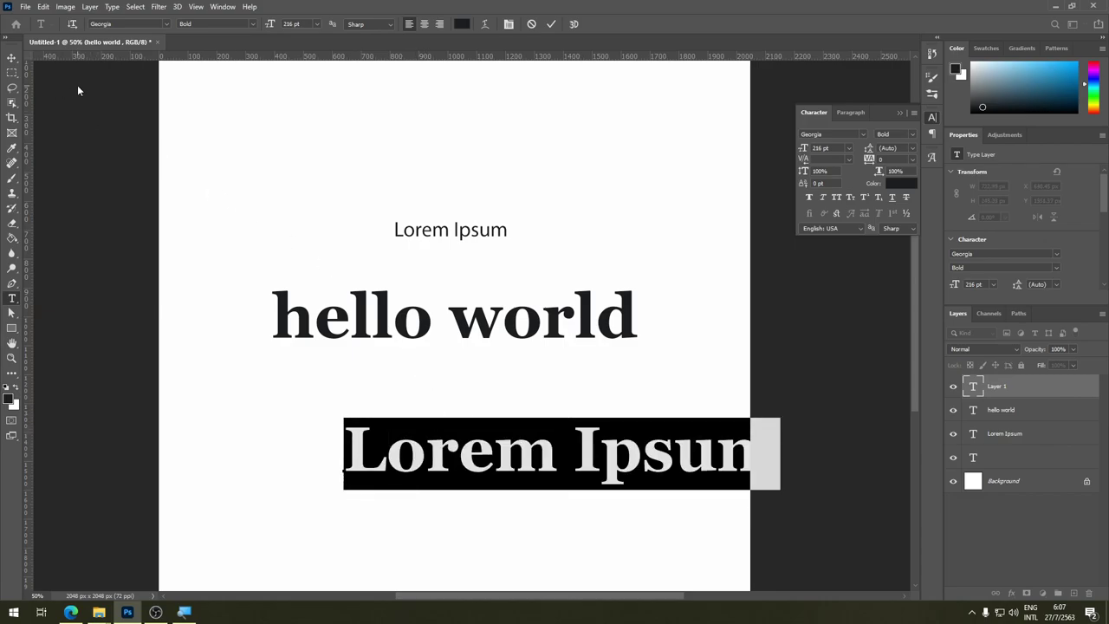
pyautogui.click(13, 59)
pyautogui.press('Delete')
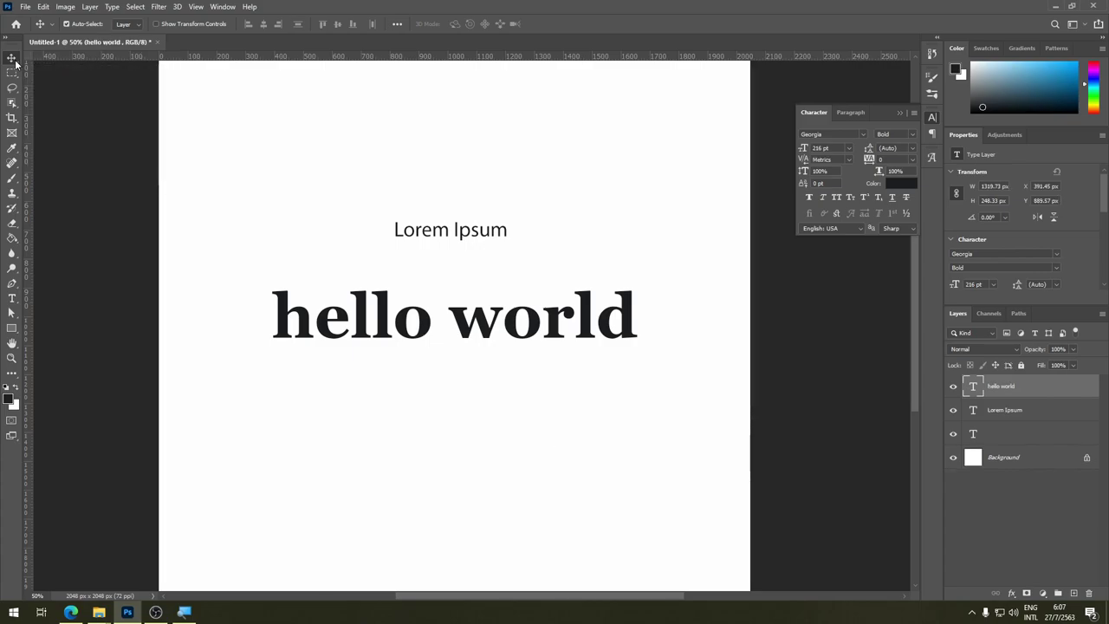
# - Add 'is it you' after hello world as a second line and select both lines
pyautogui.click(12, 298)
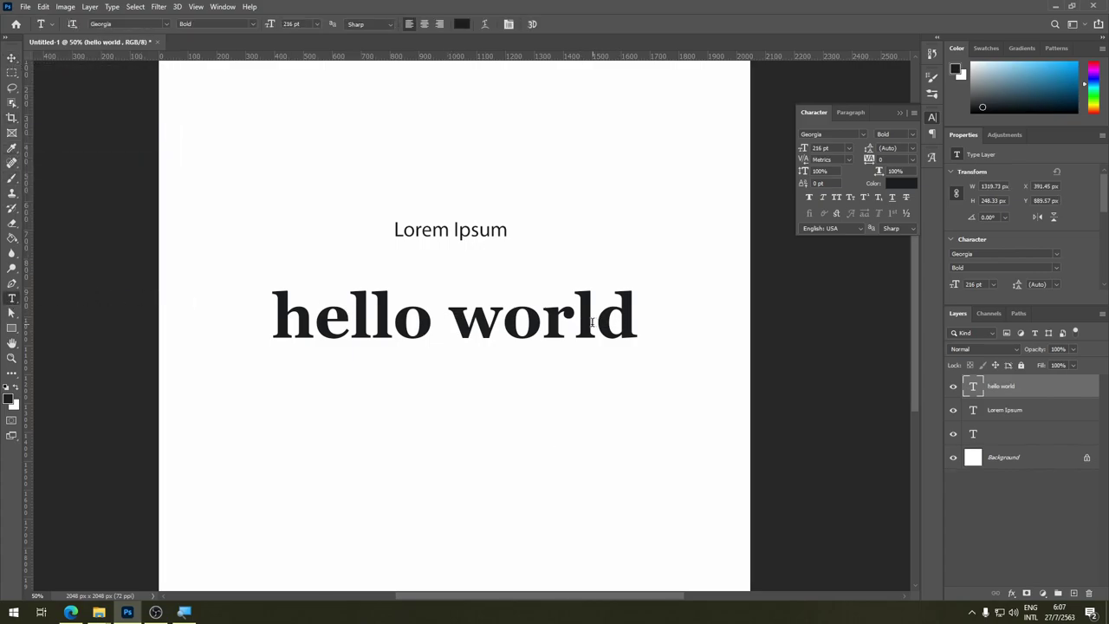
pyautogui.click(625, 322)
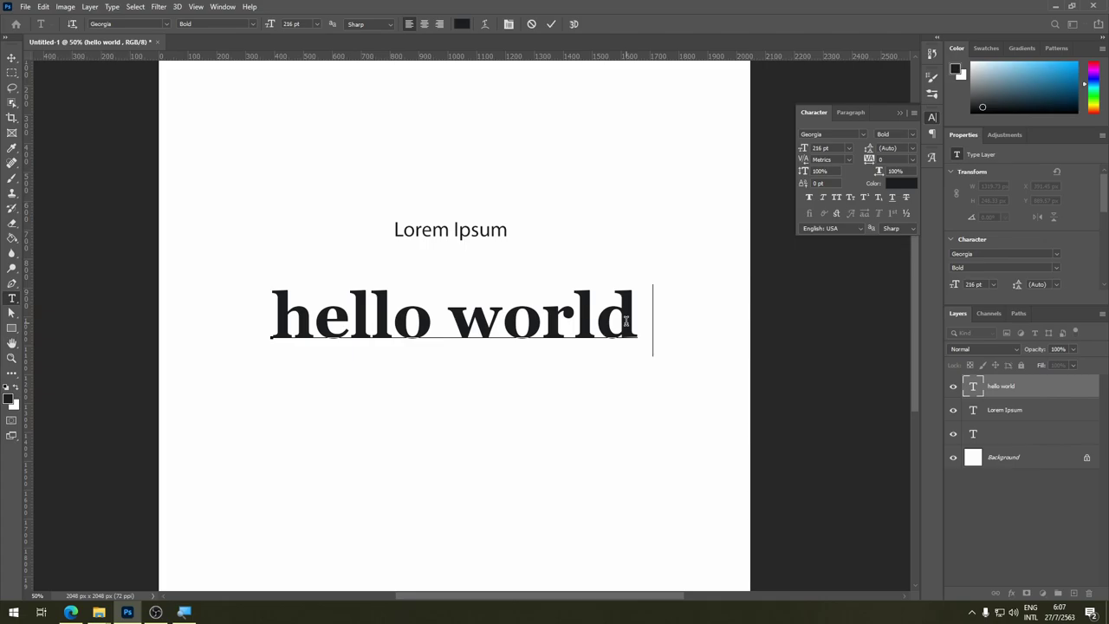
pyautogui.write('i')
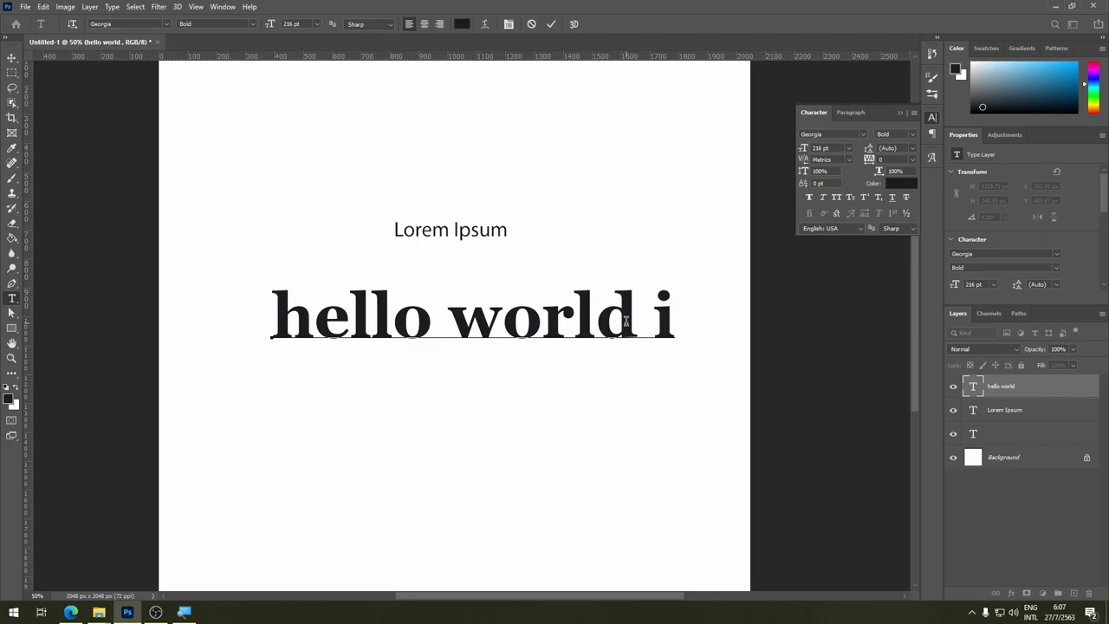
pyautogui.write('s')
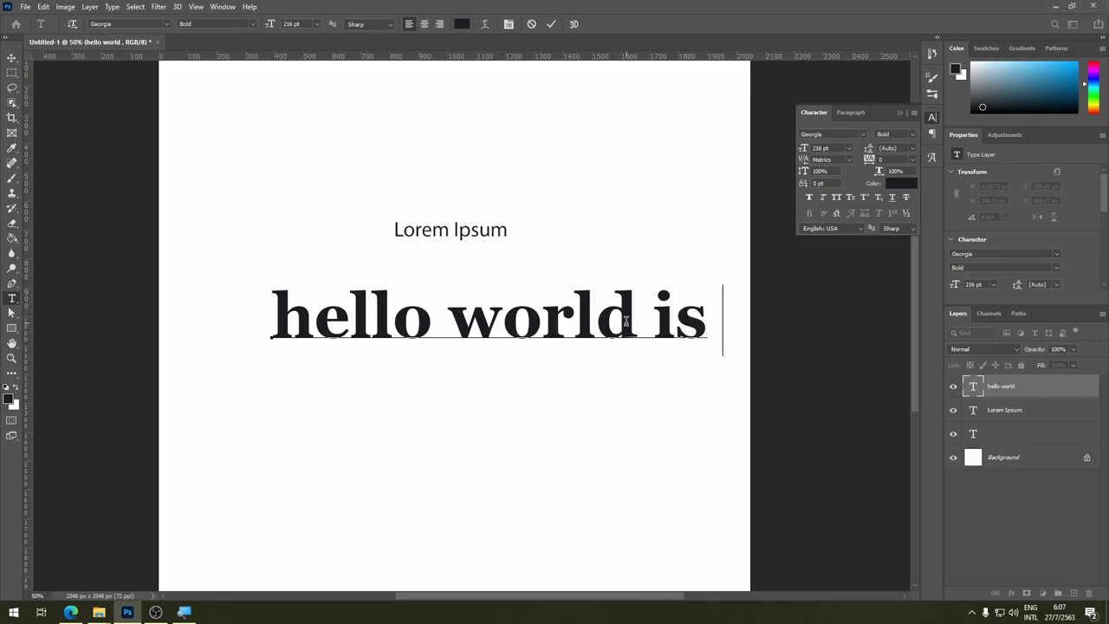
pyautogui.write(' it so')
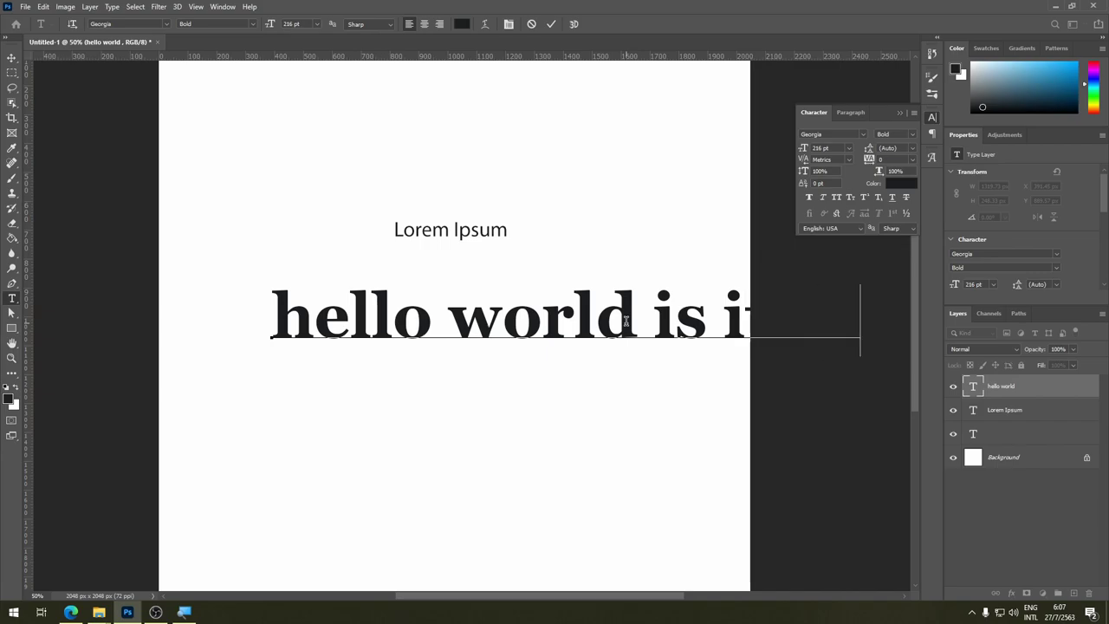
pyautogui.write('s')
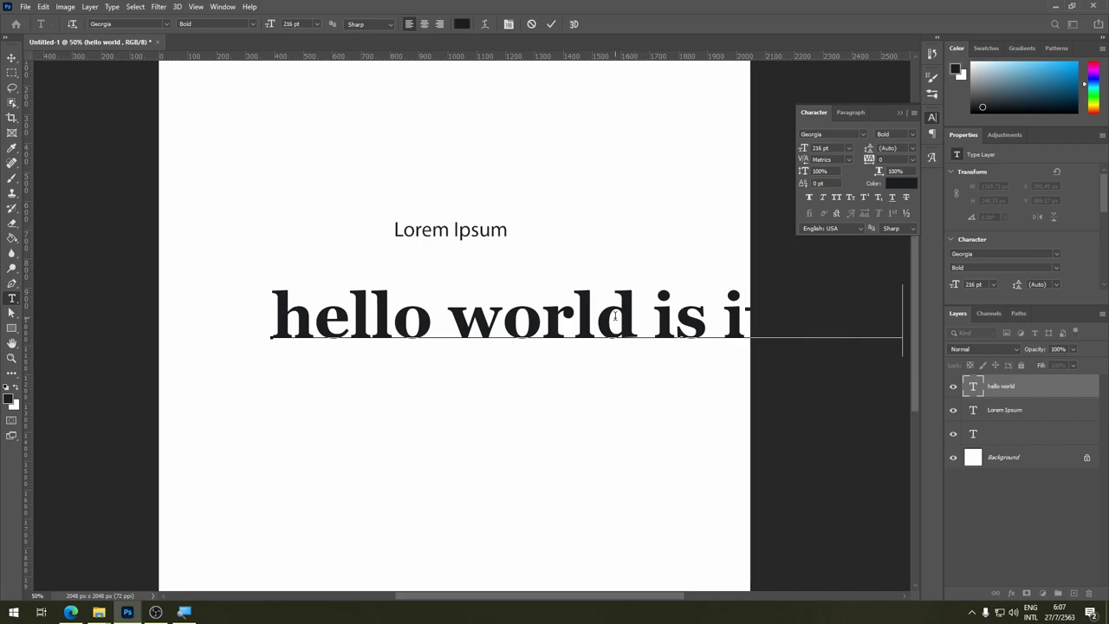
pyautogui.click(650, 318)
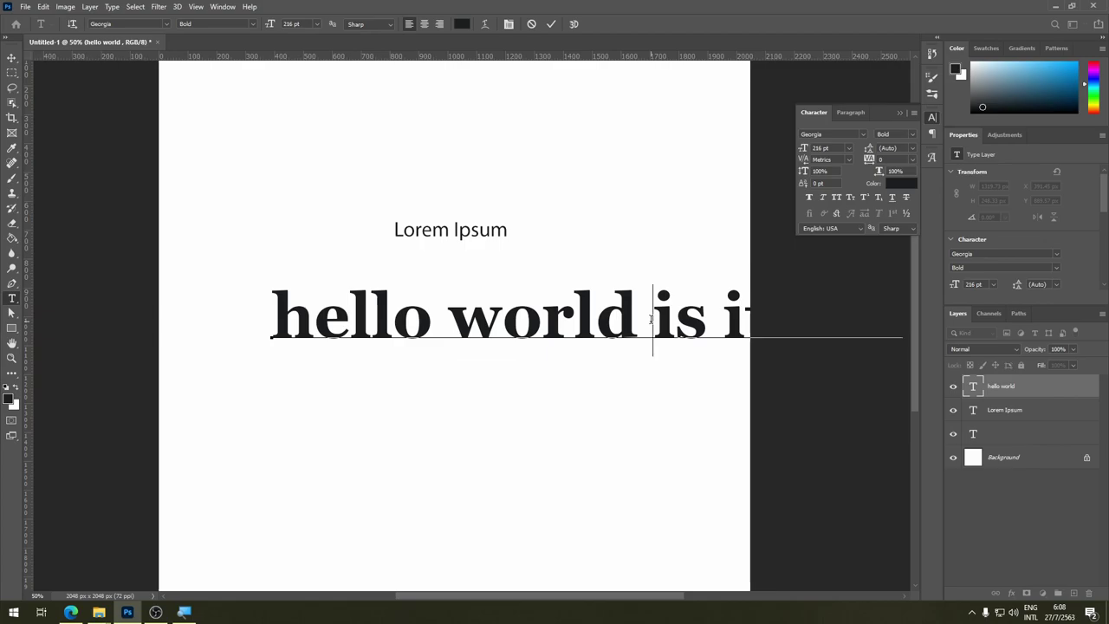
pyautogui.press('Return')
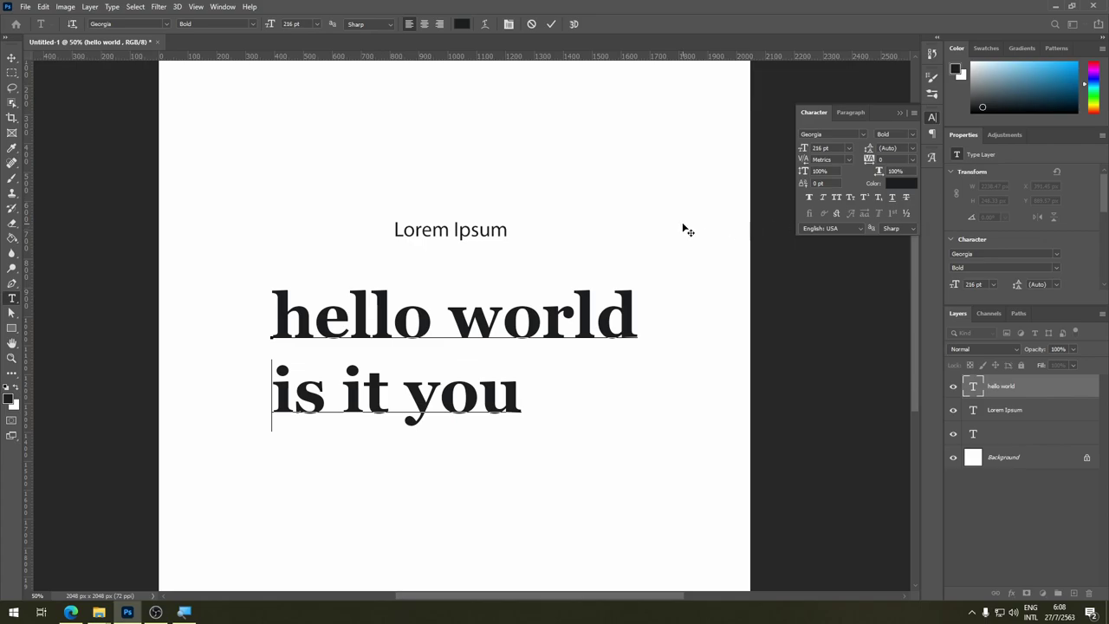
pyautogui.click(514, 396)
pyautogui.moveTo(513, 396); pyautogui.dragTo(248, 312)
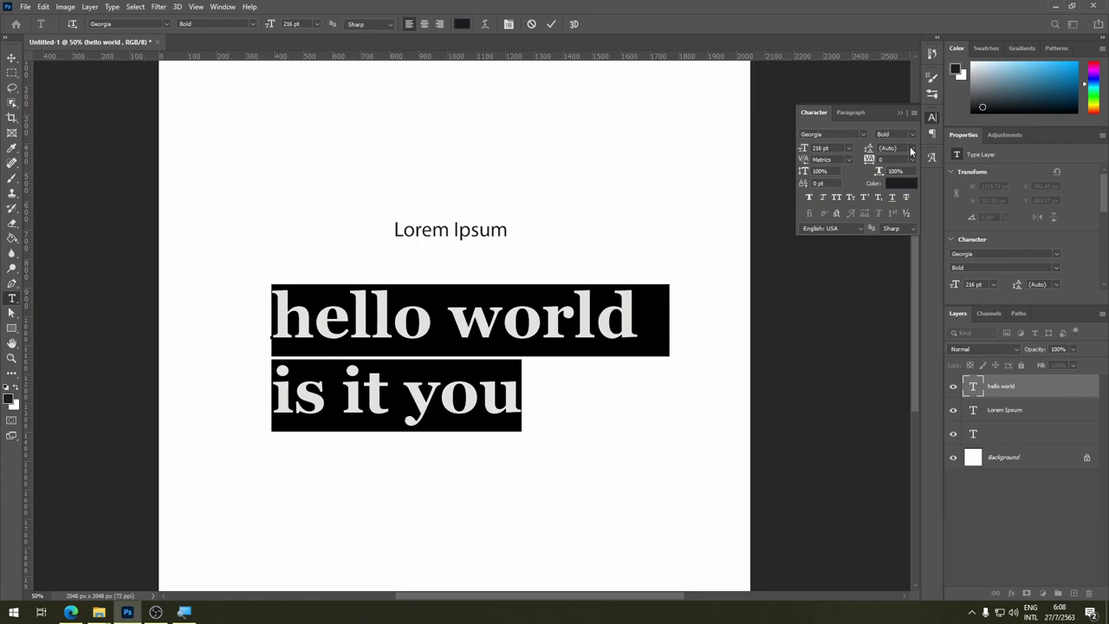
# - Try leading values of 9, 12, 53, 10 and 18 pt on the hello world text
pyautogui.click(912, 148)
pyautogui.click(905, 192)
pyautogui.click(912, 148)
pyautogui.click(895, 217)
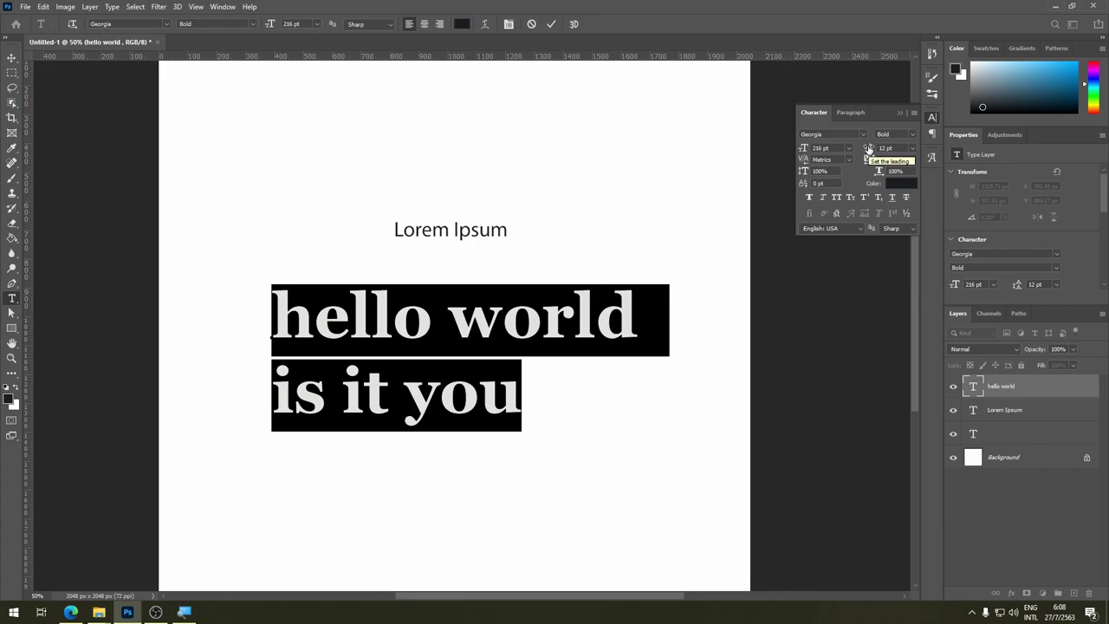
pyautogui.moveTo(869, 148); pyautogui.dragTo(905, 148)
pyautogui.click(12, 57)
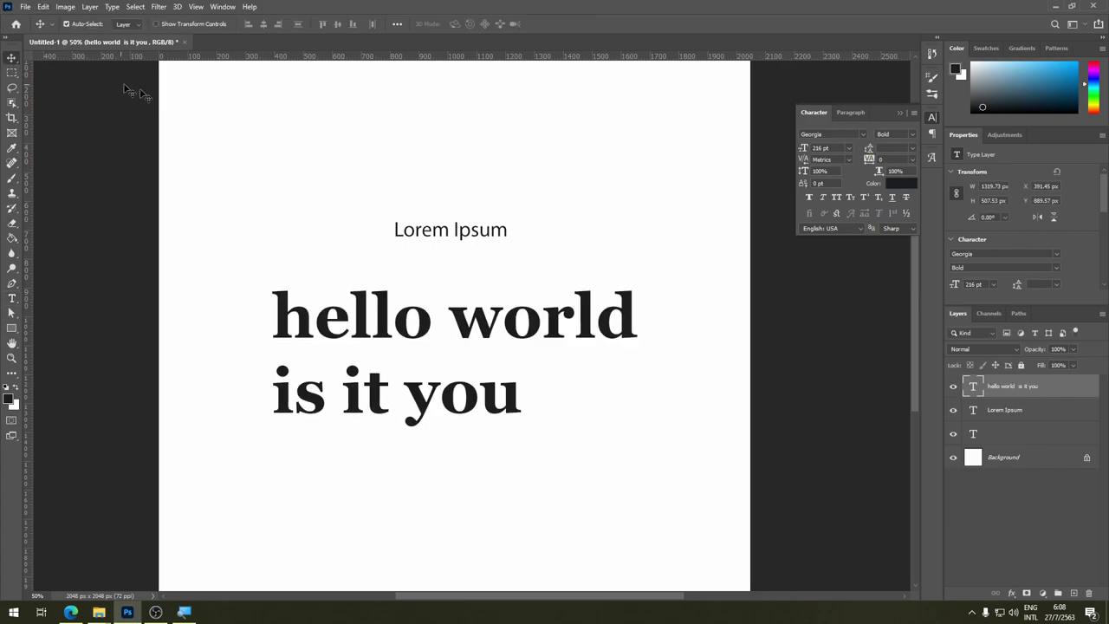
pyautogui.click(910, 149)
pyautogui.click(896, 199)
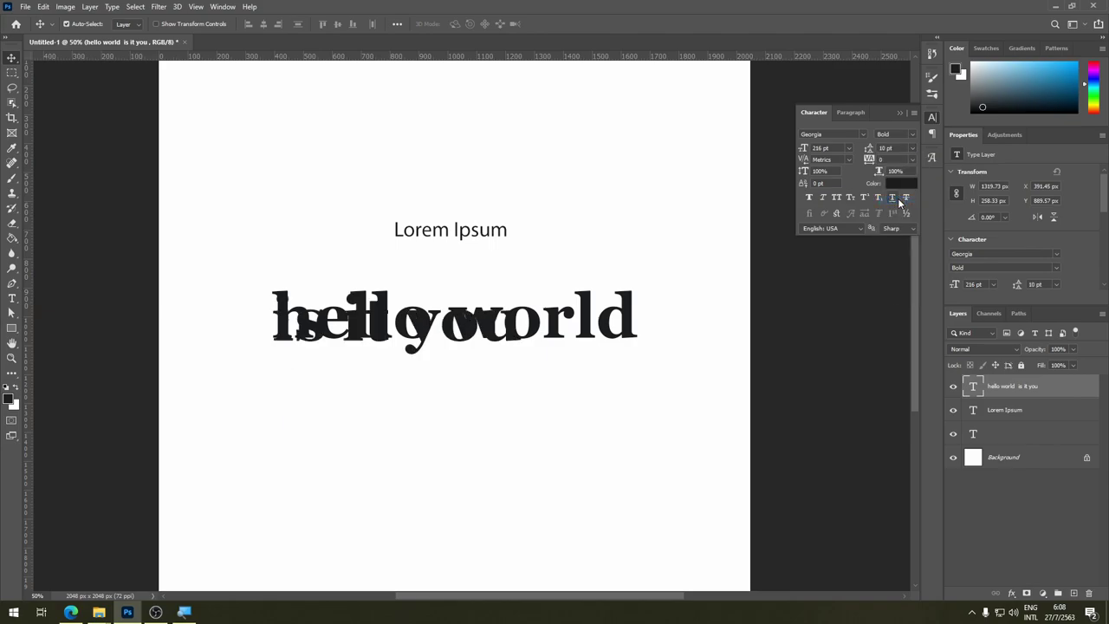
pyautogui.click(912, 150)
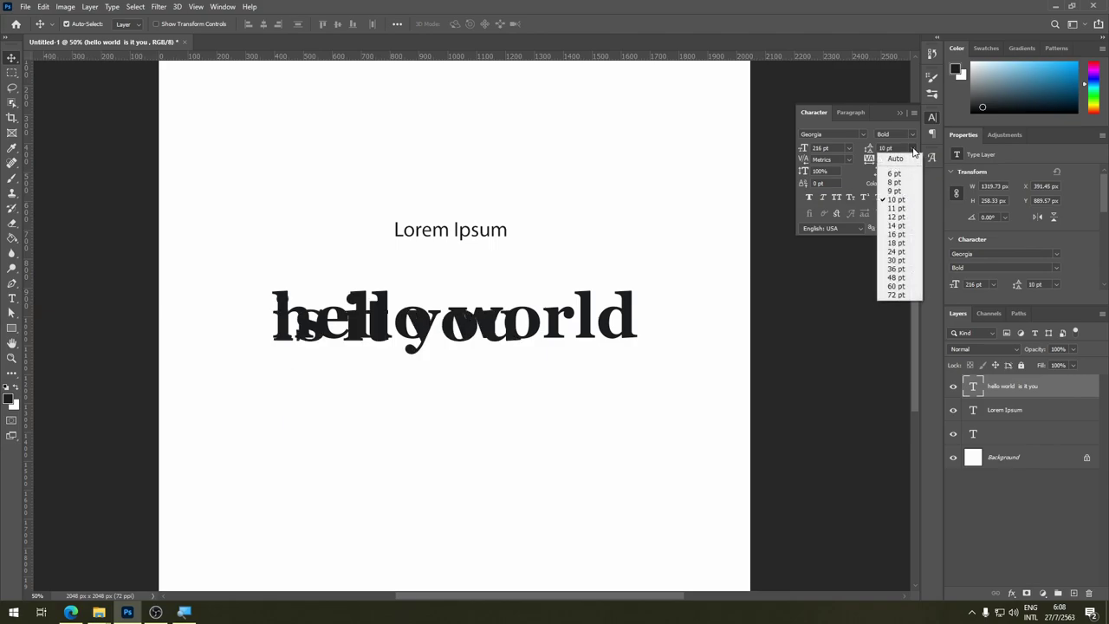
pyautogui.click(896, 242)
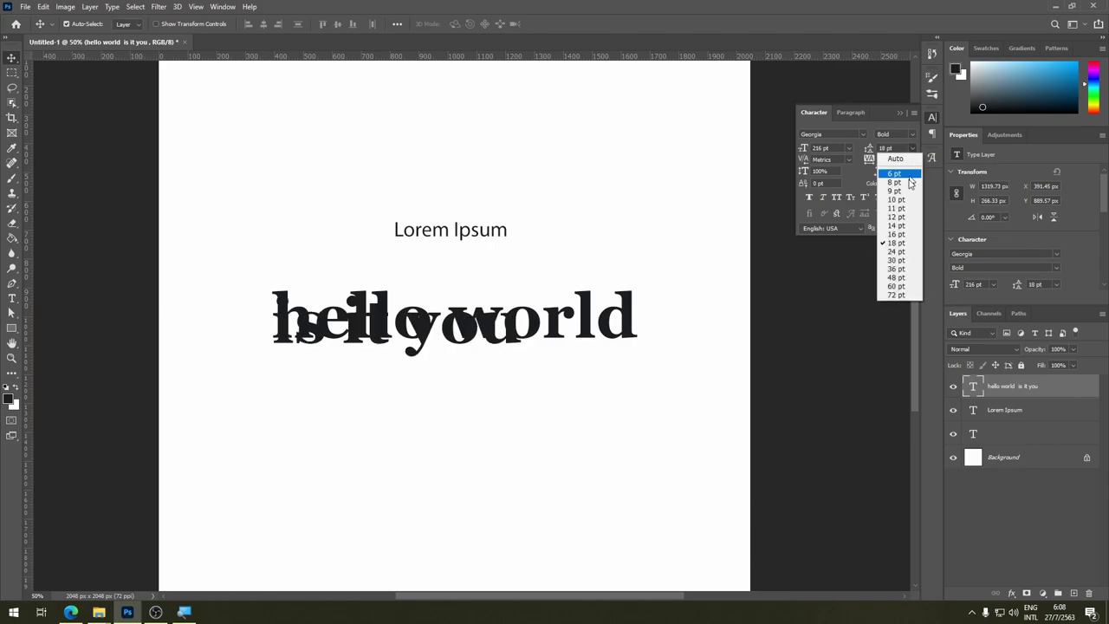
# - Try 72 and 240 pt leading, then choose Auto and scrub it down to 211 pt
pyautogui.click(911, 149)
pyautogui.click(900, 296)
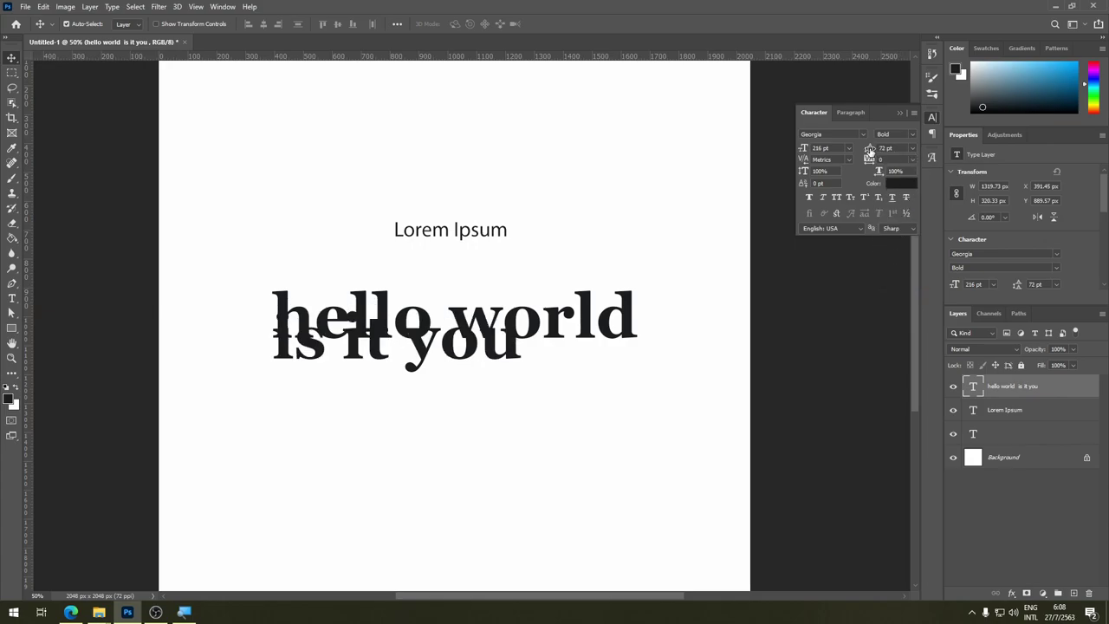
pyautogui.moveTo(869, 149)
pyautogui.mouseDown()
pyautogui.moveTo(903, 149)
pyautogui.moveTo(865, 149)
pyautogui.mouseUp()
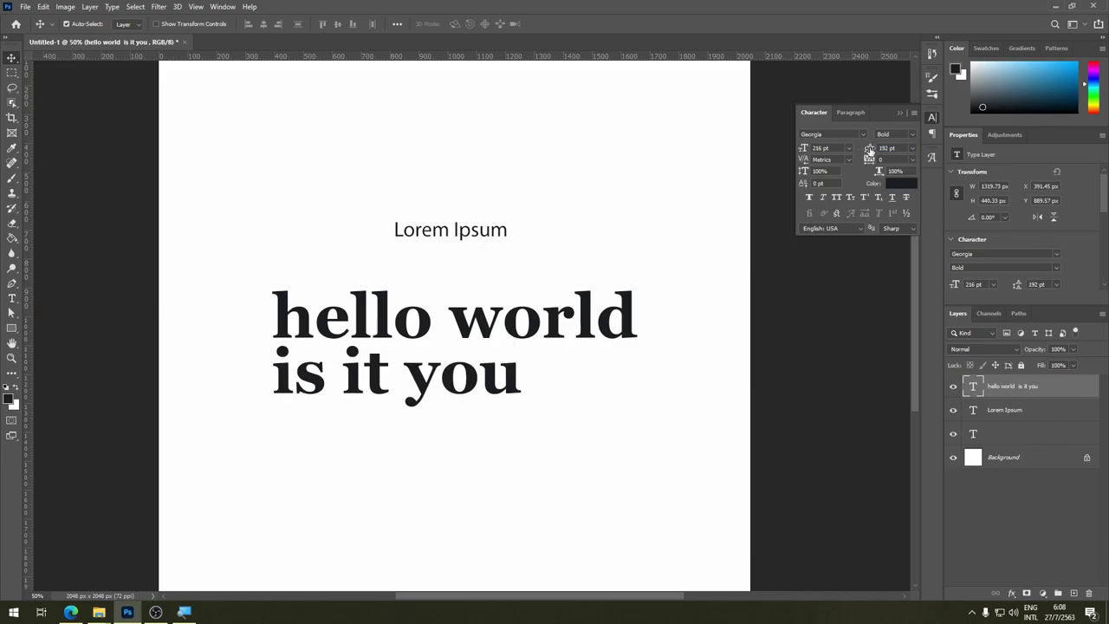
pyautogui.moveTo(869, 149); pyautogui.dragTo(867, 149)
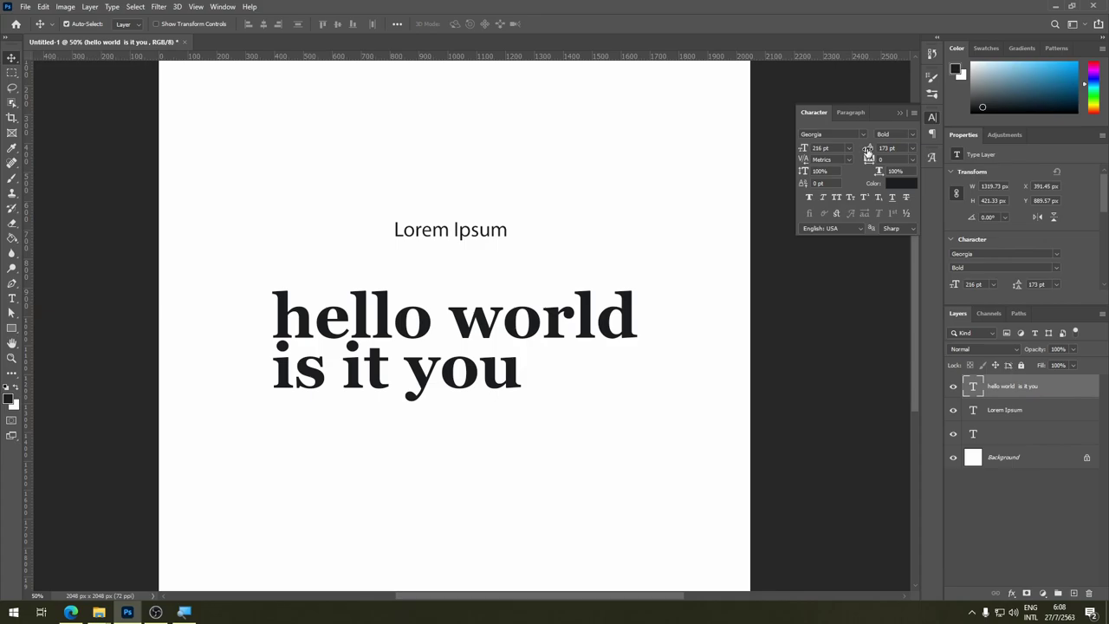
pyautogui.moveTo(868, 151); pyautogui.dragTo(907, 155)
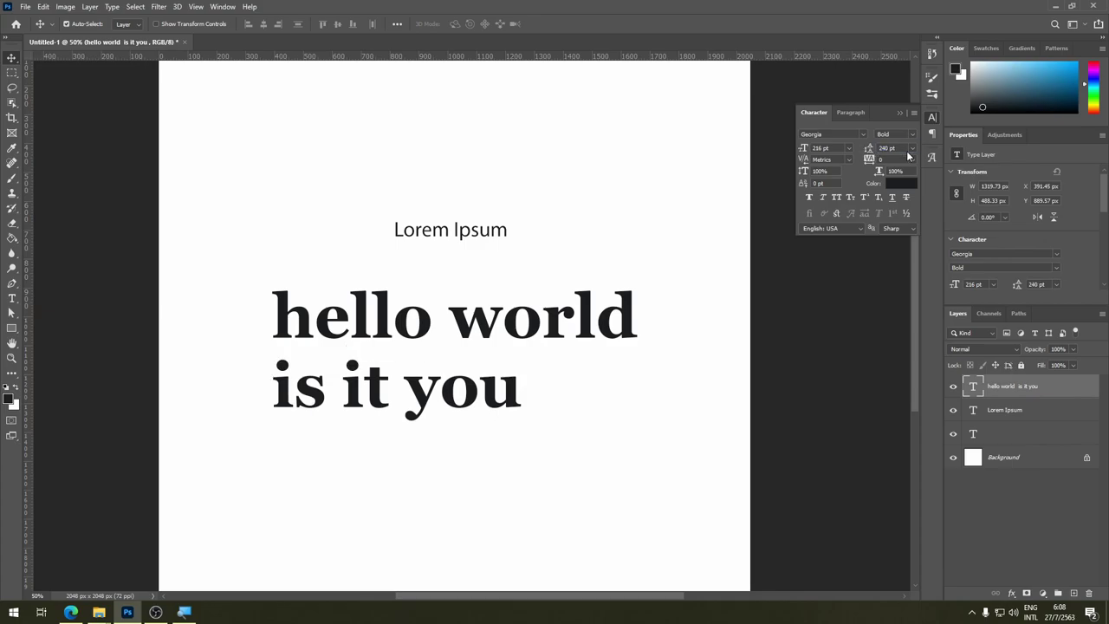
pyautogui.click(911, 148)
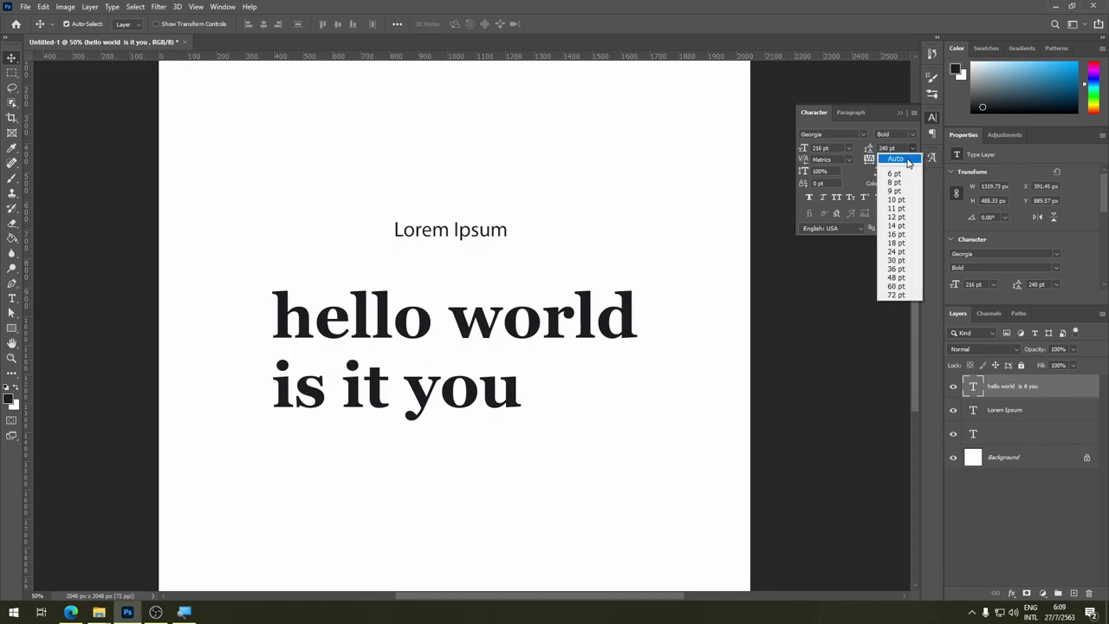
pyautogui.click(907, 160)
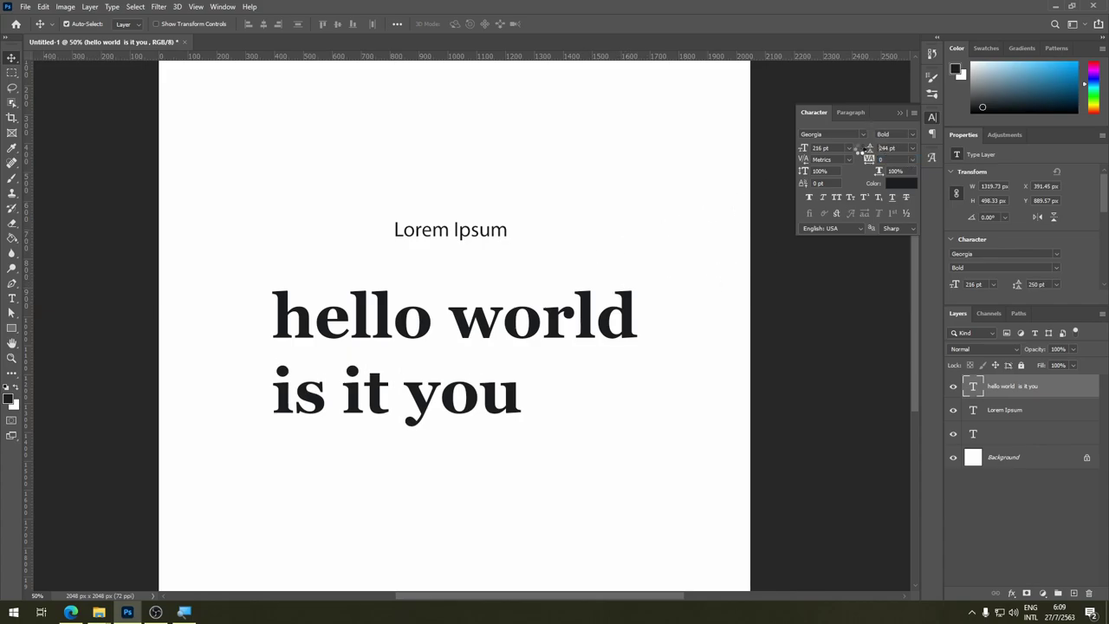
pyautogui.moveTo(869, 150); pyautogui.dragTo(839, 149)
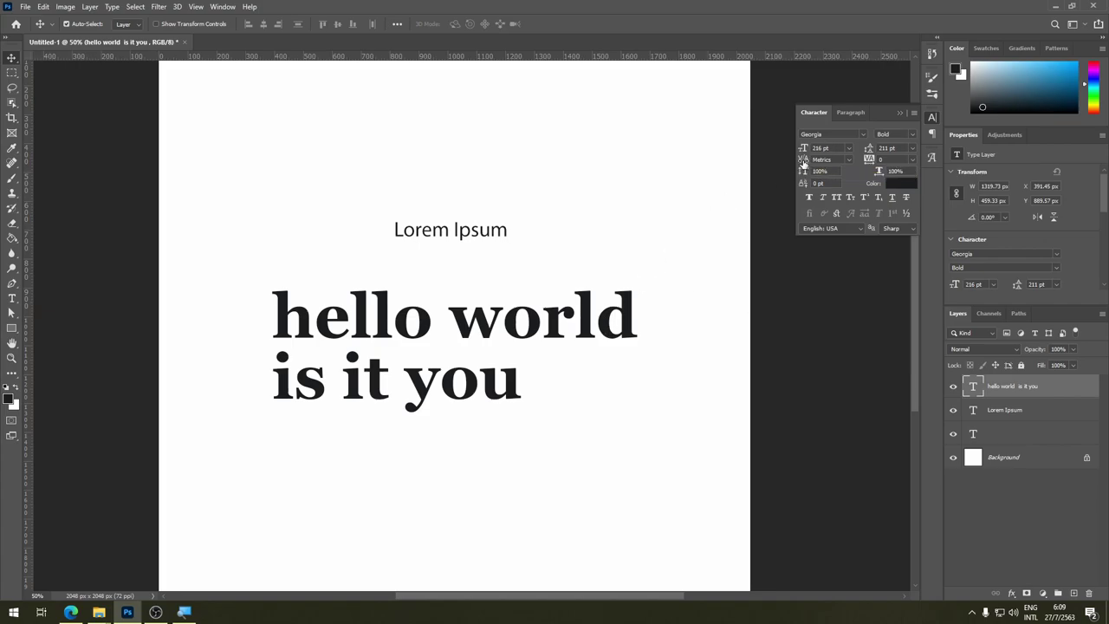
# - Try Optical, 0 and Metrics kerning on the hello world text
pyautogui.click(848, 161)
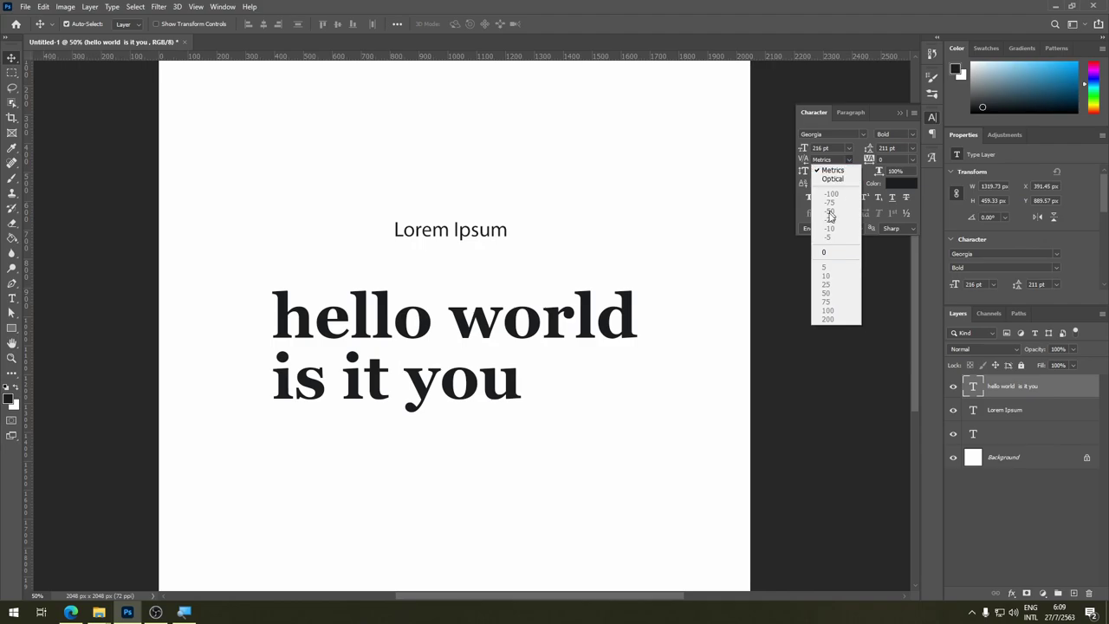
pyautogui.click(831, 178)
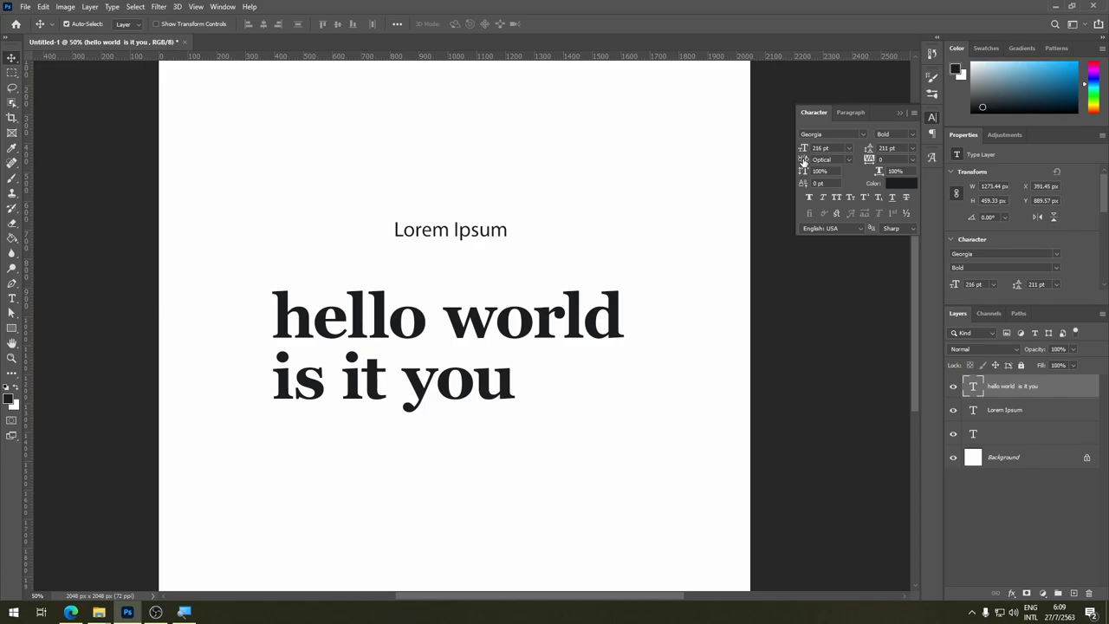
pyautogui.click(847, 159)
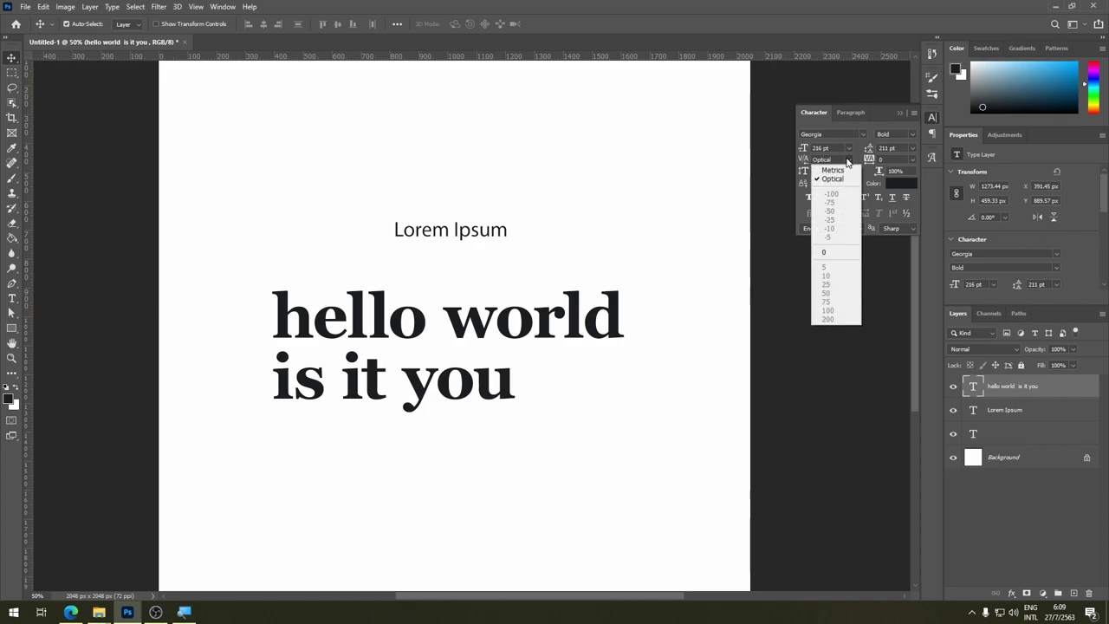
pyautogui.click(824, 252)
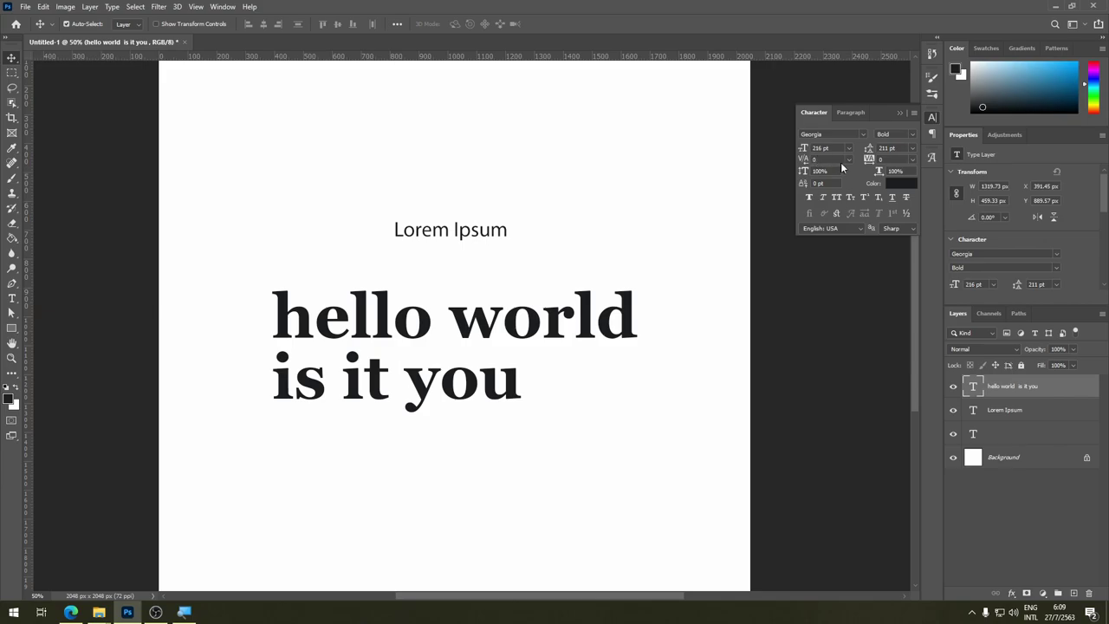
pyautogui.click(847, 160)
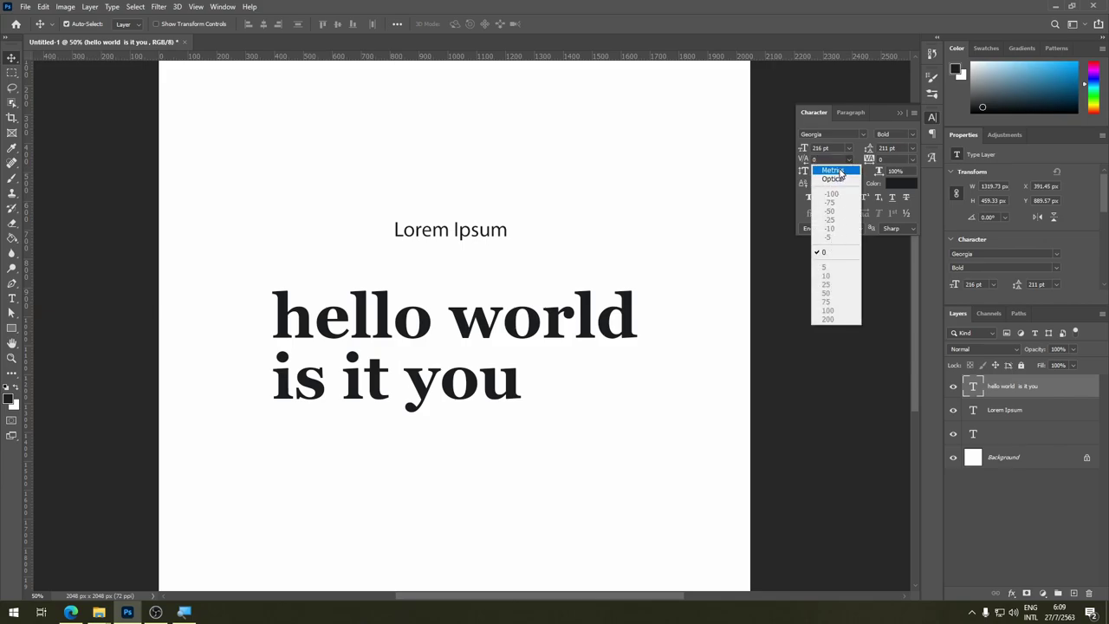
pyautogui.click(834, 171)
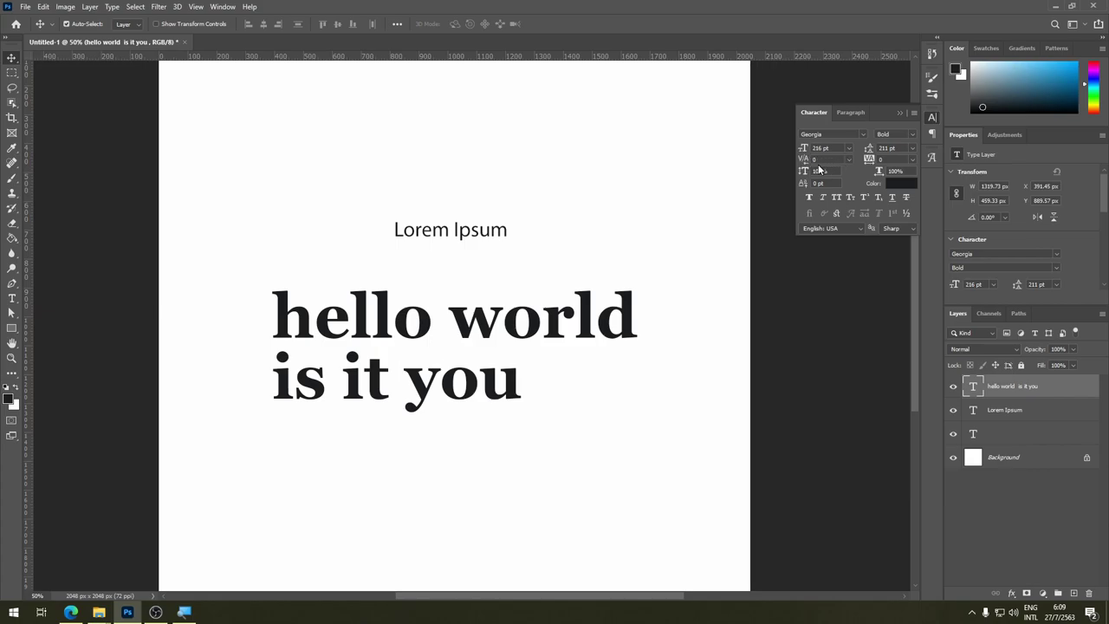
pyautogui.click(846, 160)
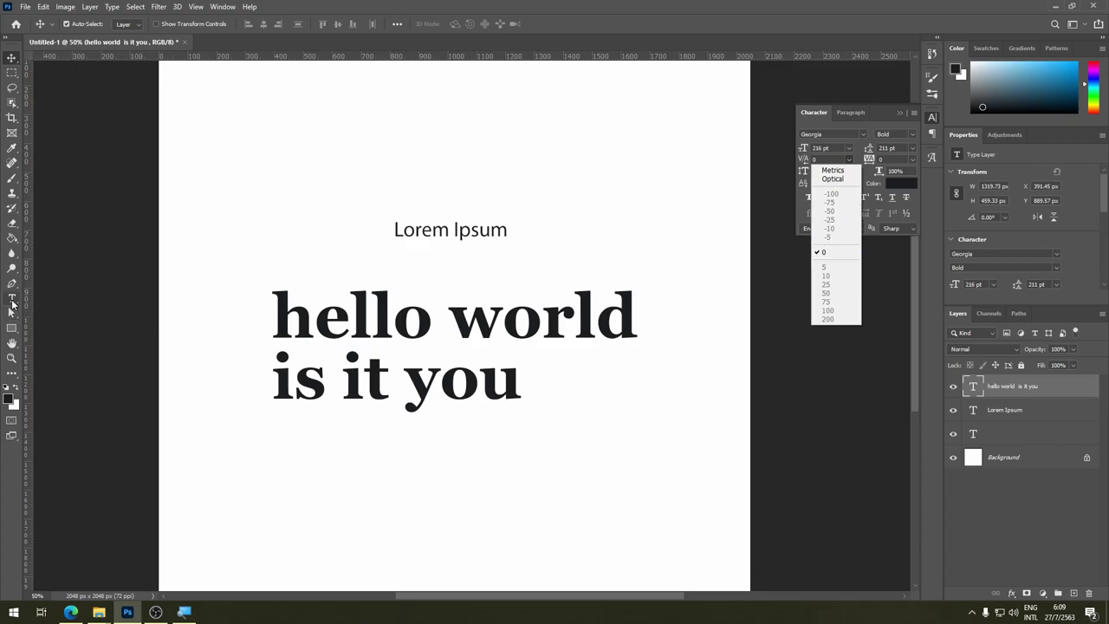
pyautogui.press('Escape')
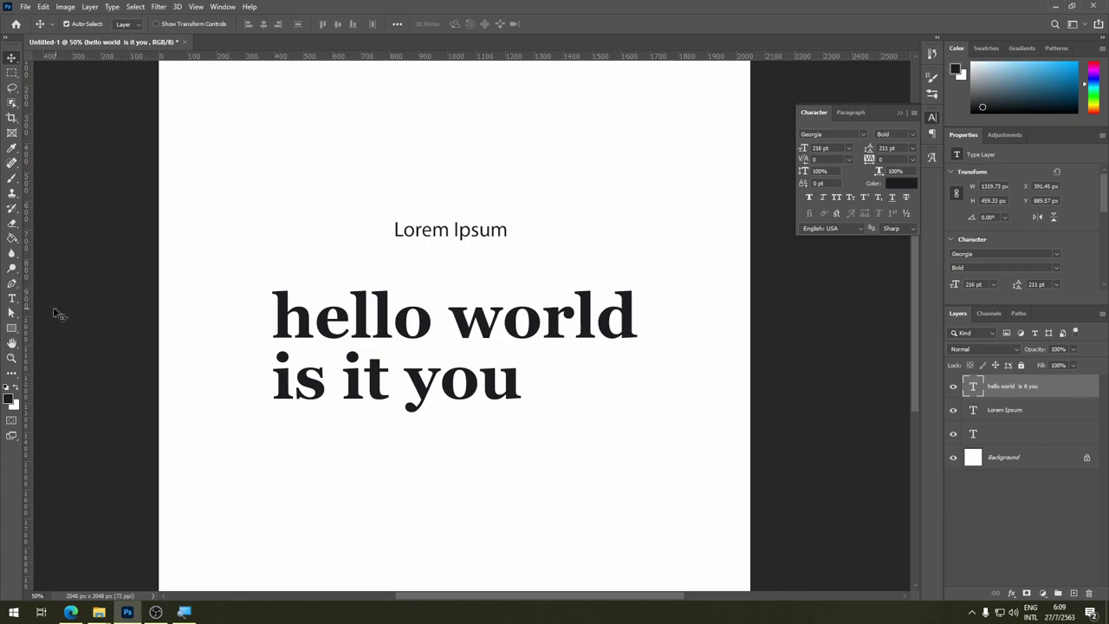
# - Select the whole hello world paragraph and set its kerning to 0
pyautogui.click(12, 298)
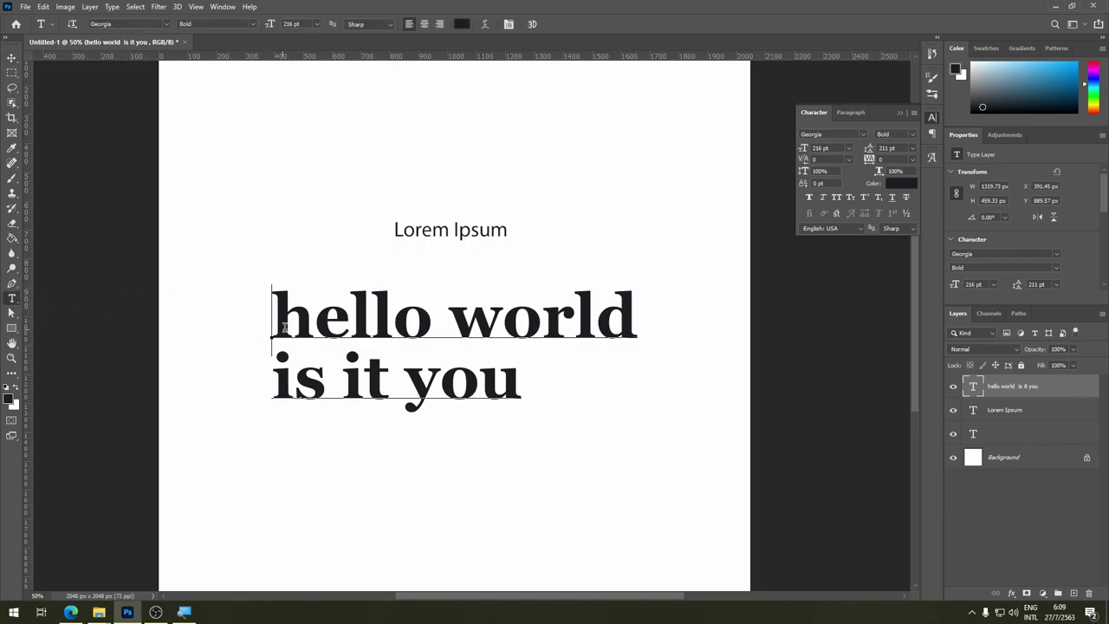
pyautogui.moveTo(281, 327); pyautogui.dragTo(522, 394)
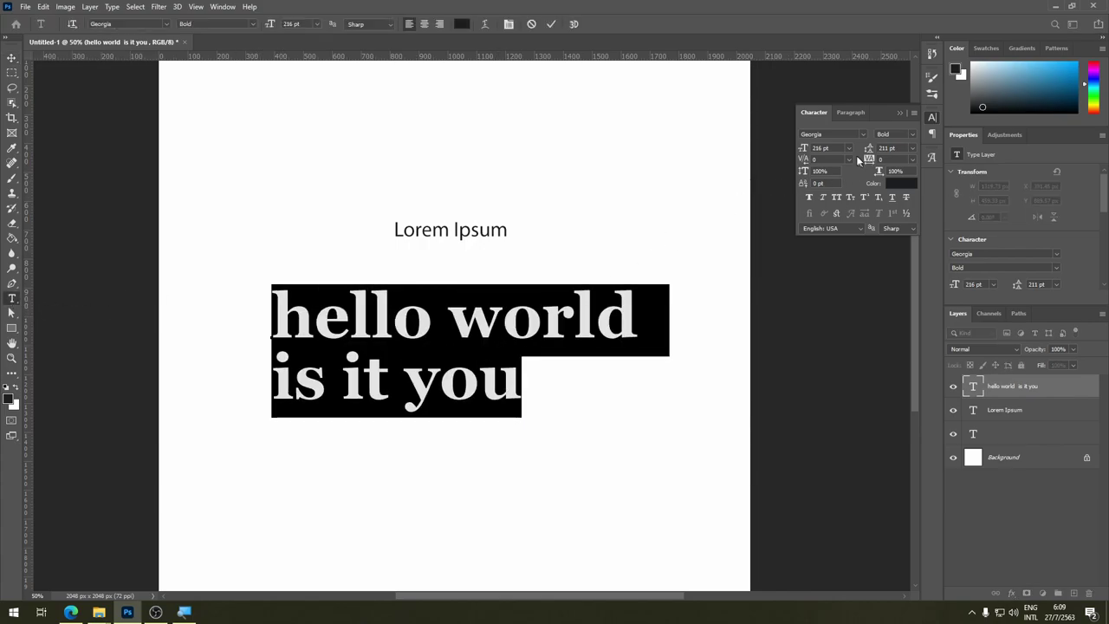
pyautogui.click(849, 159)
pyautogui.click(849, 160)
pyautogui.click(849, 159)
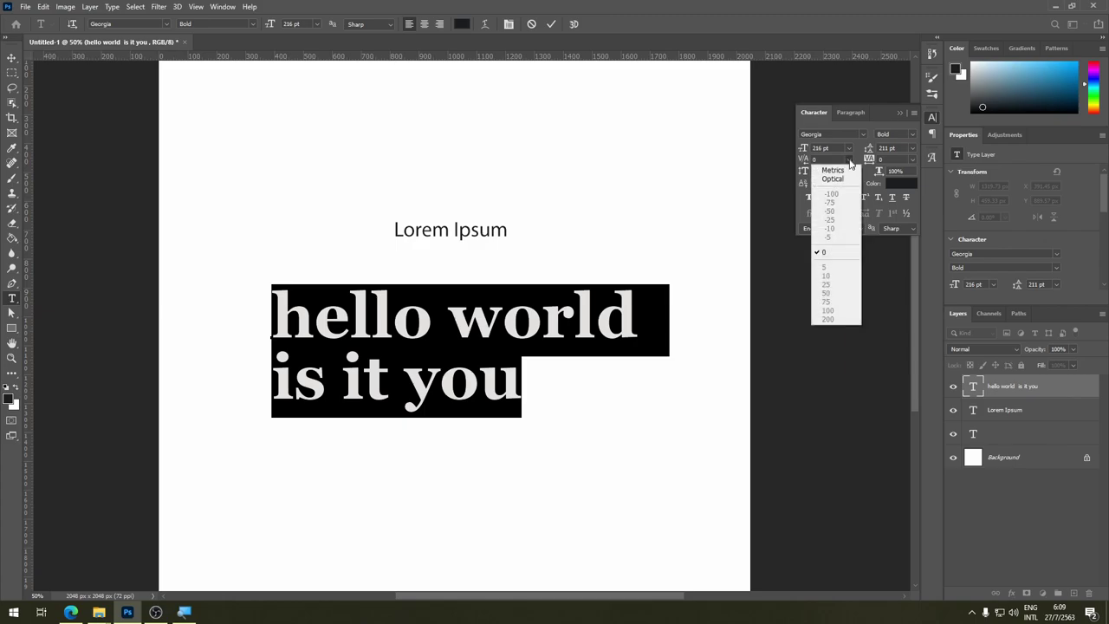
pyautogui.click(839, 171)
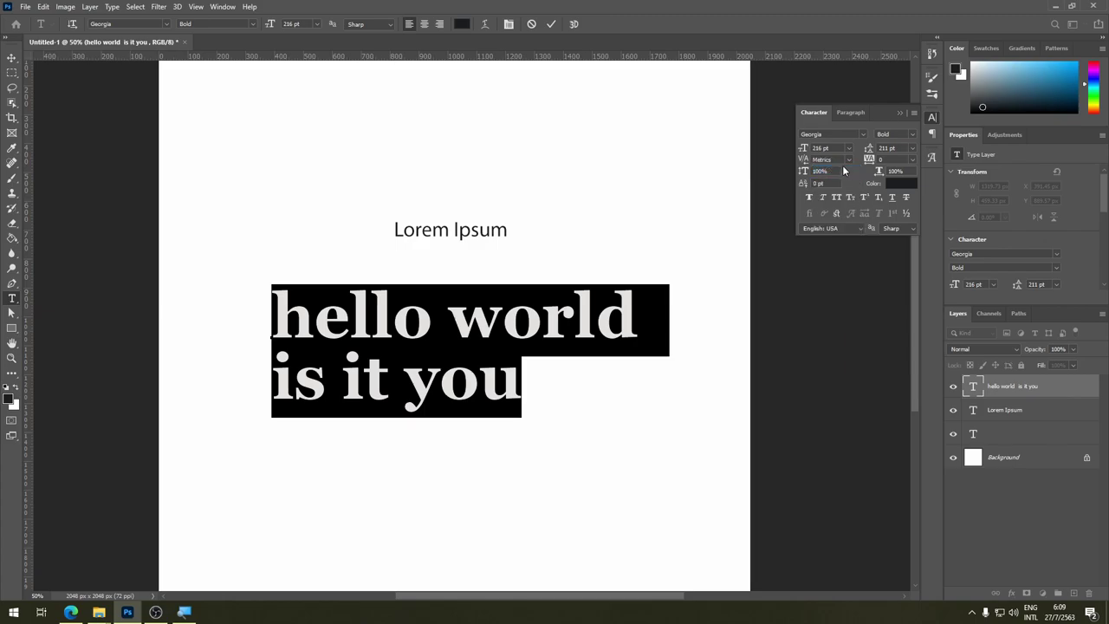
pyautogui.click(847, 160)
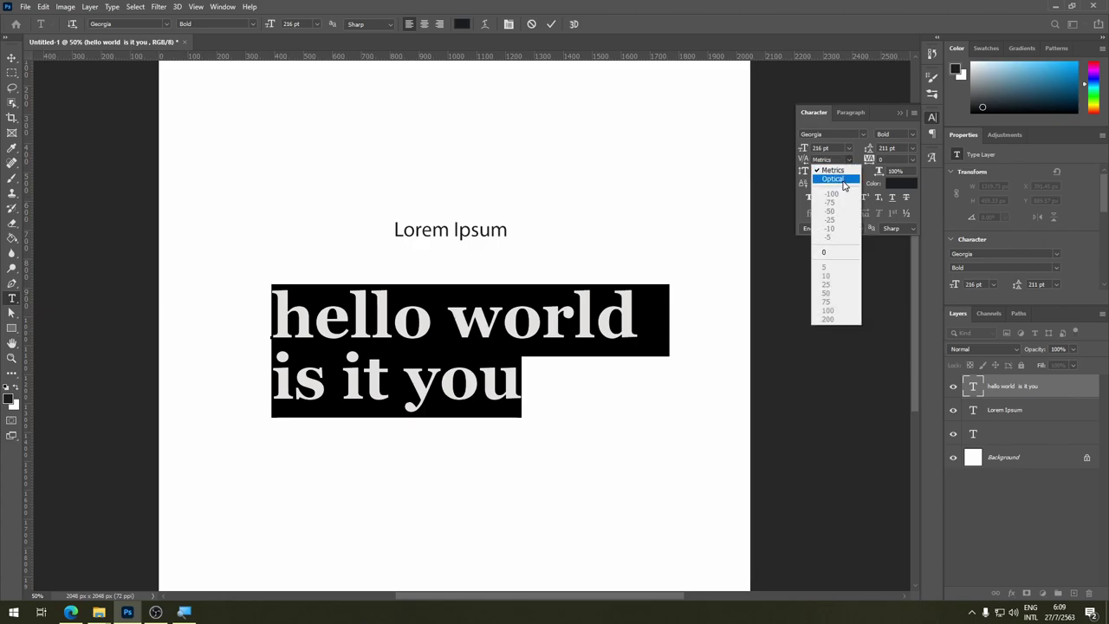
pyautogui.click(831, 182)
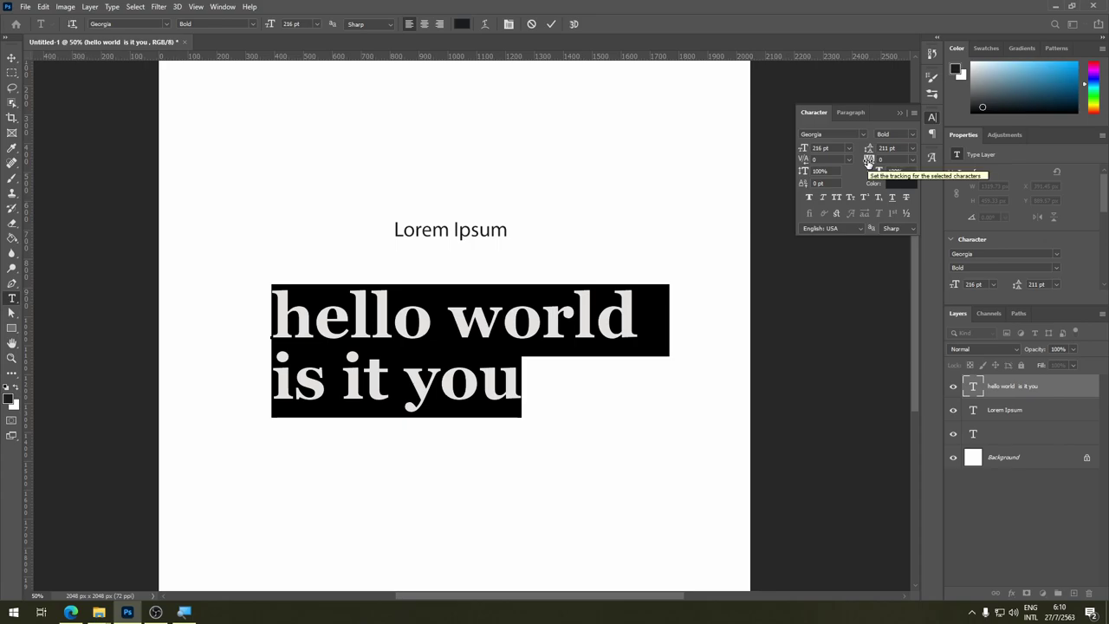
pyautogui.moveTo(869, 162); pyautogui.dragTo(888, 161)
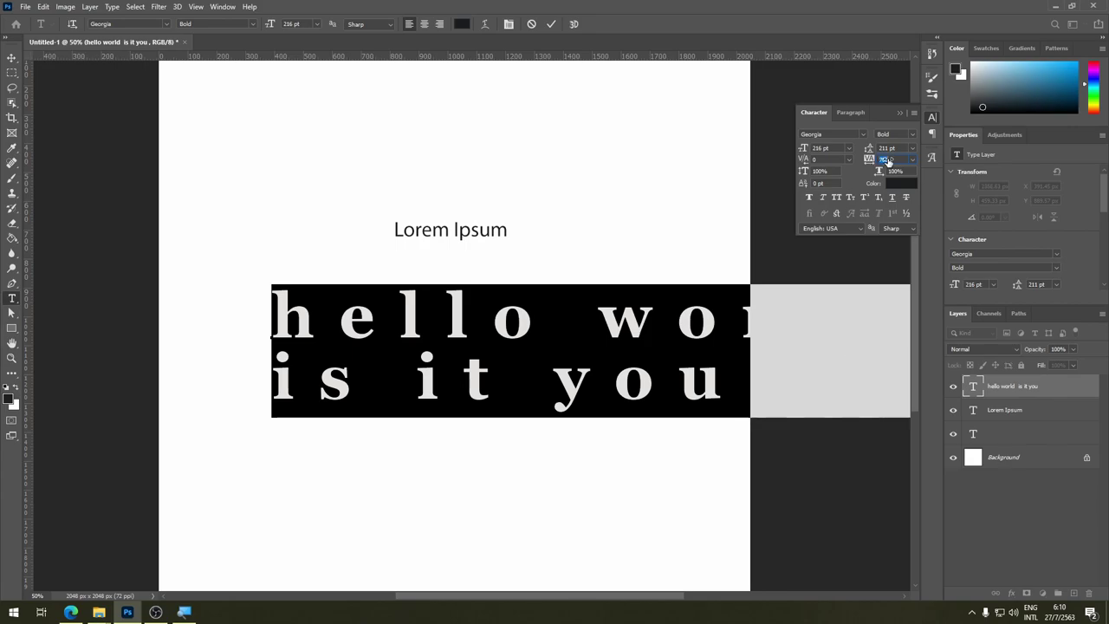
pyautogui.moveTo(888, 161); pyautogui.dragTo(885, 164)
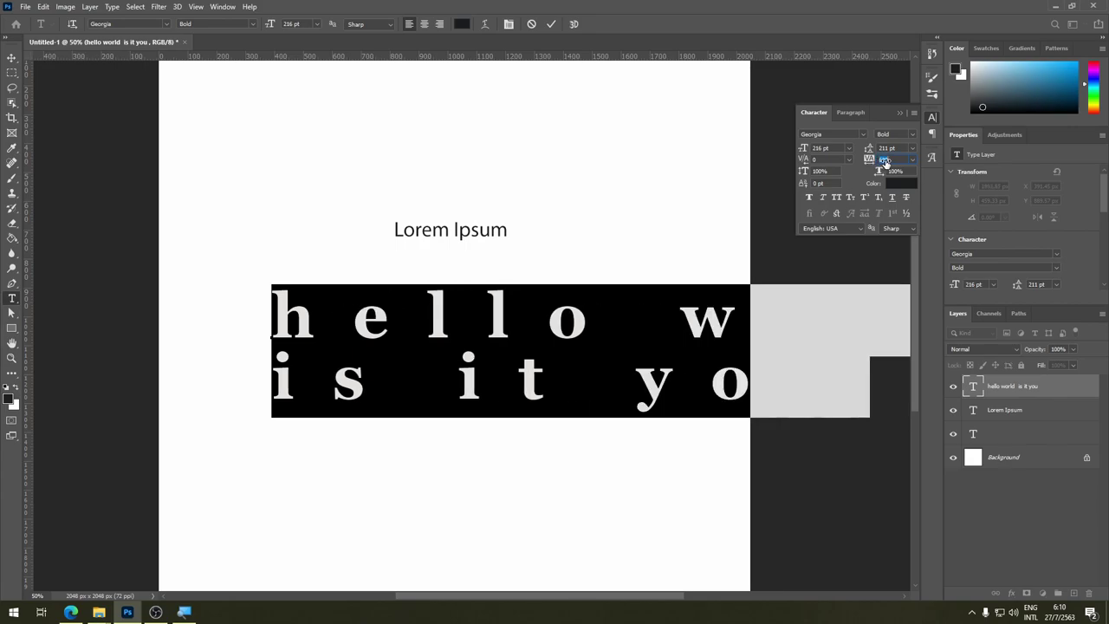
pyautogui.moveTo(885, 164); pyautogui.dragTo(880, 163)
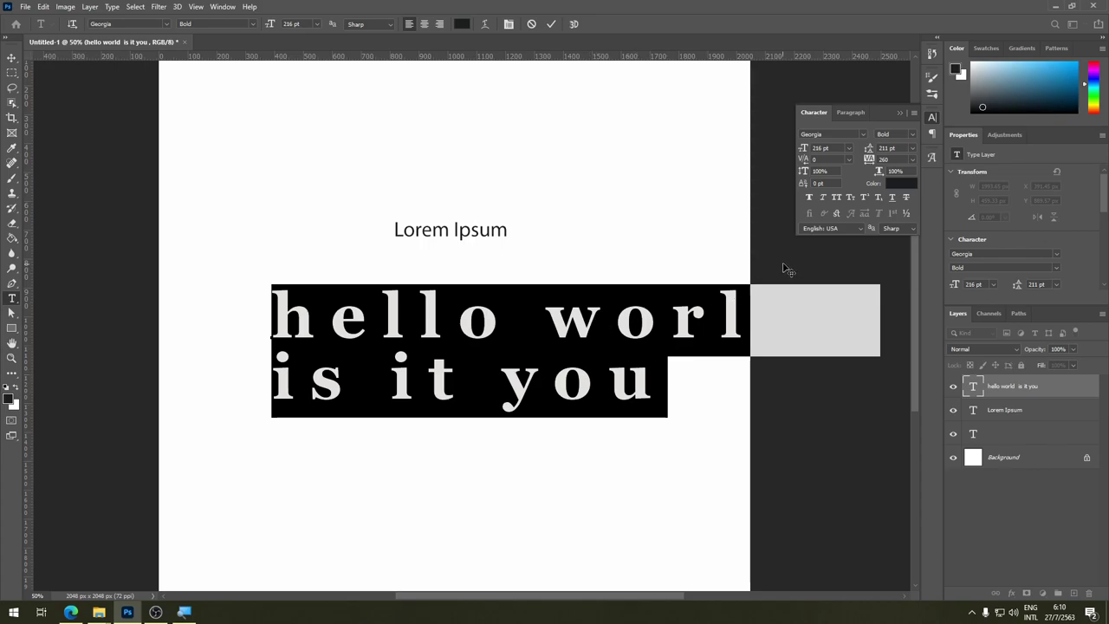
pyautogui.moveTo(877, 159); pyautogui.dragTo(878, 160)
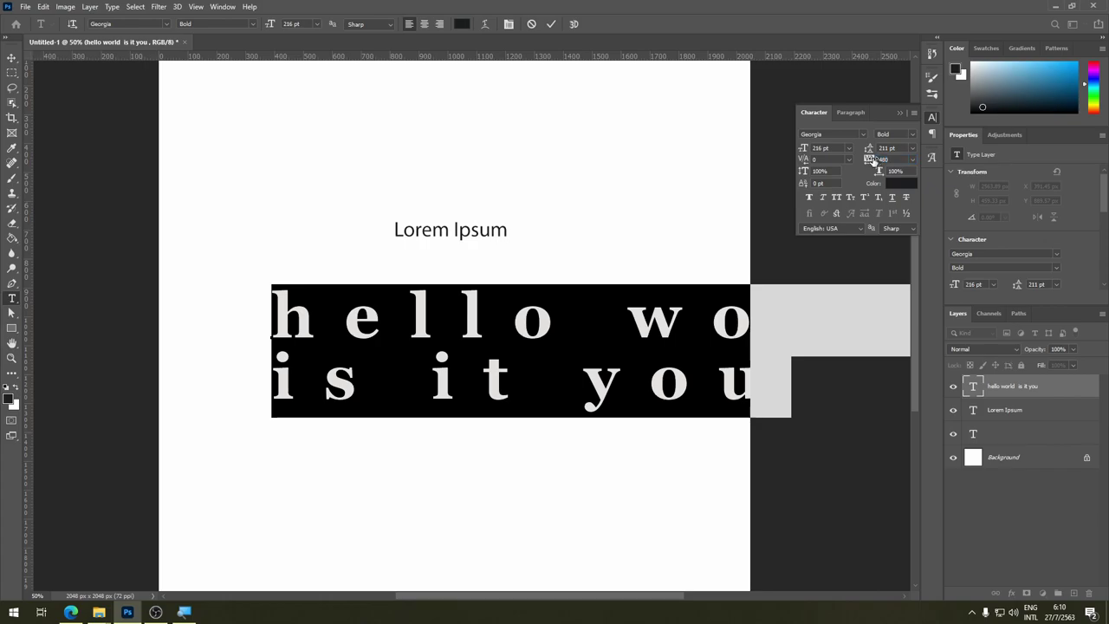
pyautogui.click(911, 162)
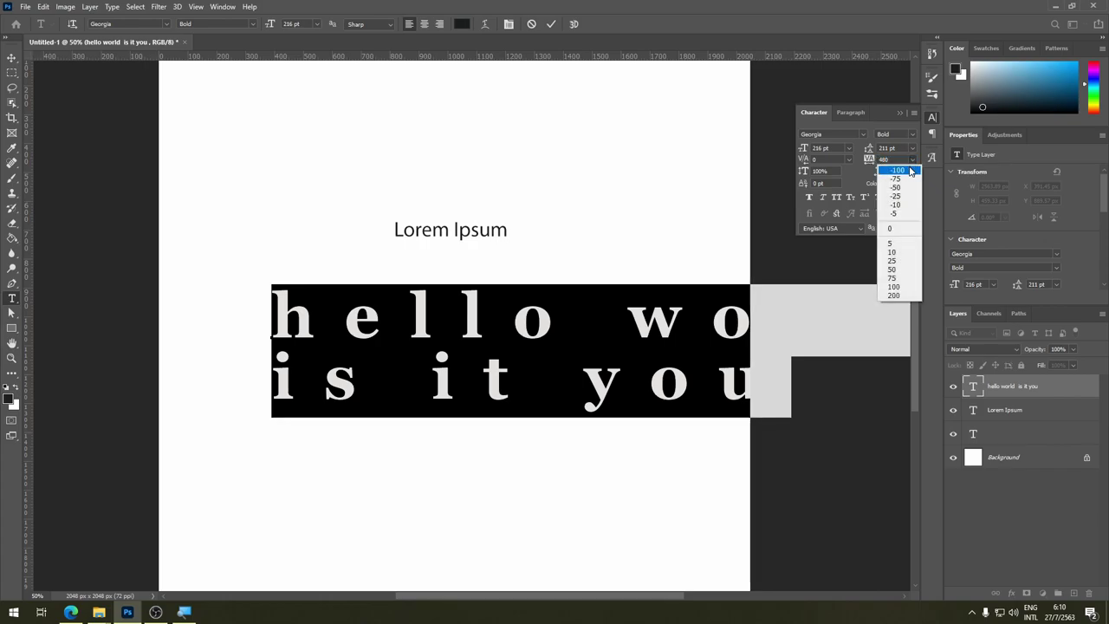
pyautogui.click(897, 227)
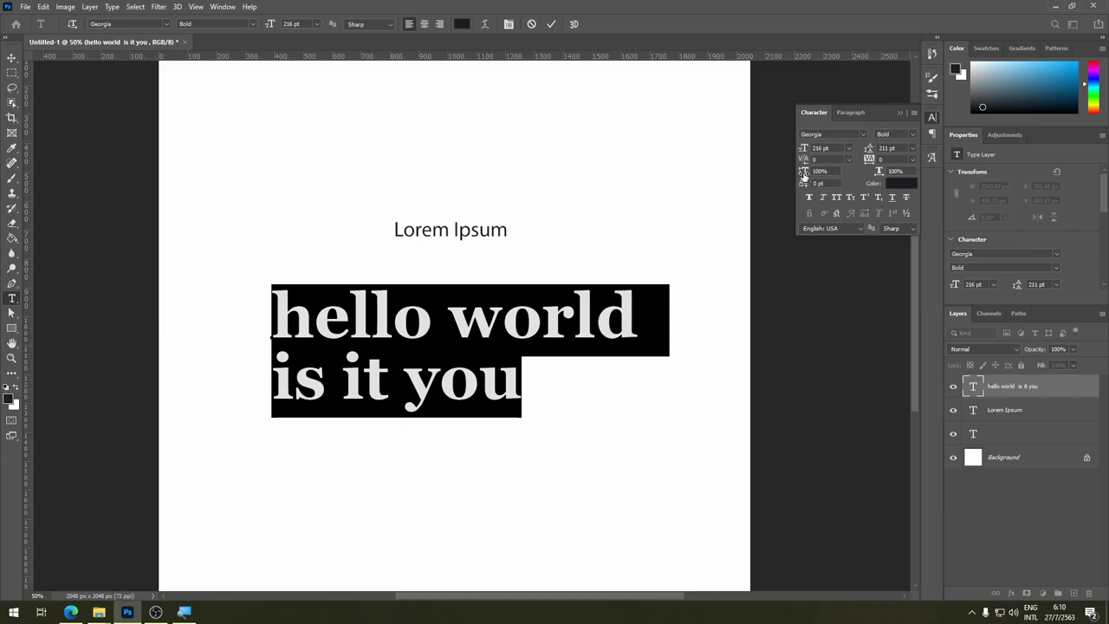
# - Try stretching the letters' vertical and horizontal scale, then reset vertical scale to 100%
pyautogui.moveTo(803, 172); pyautogui.dragTo(838, 172)
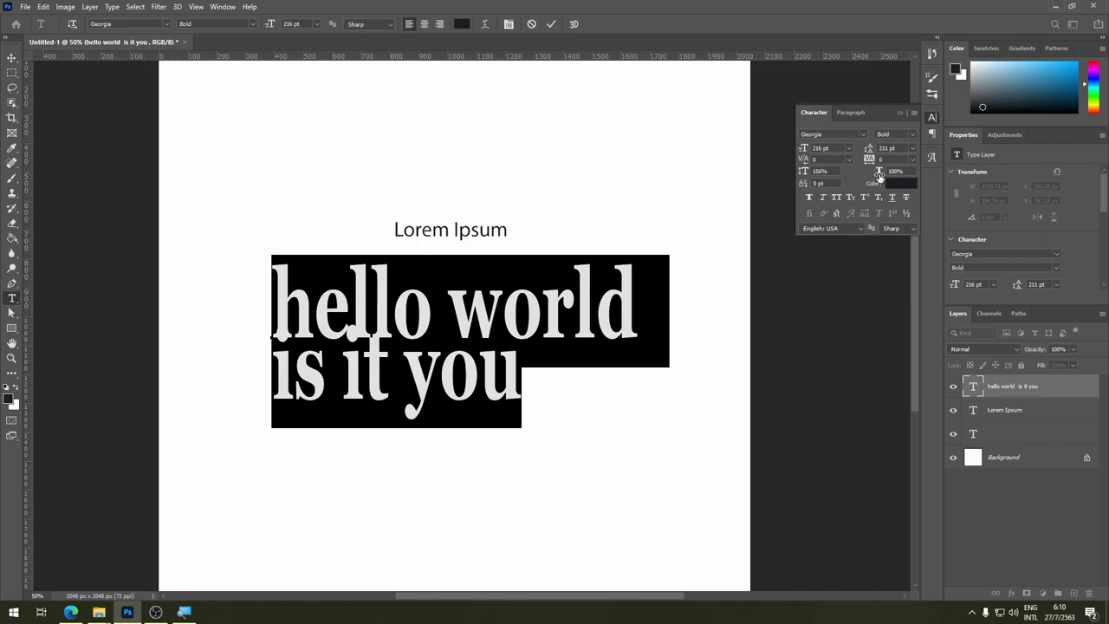
pyautogui.moveTo(879, 172)
pyautogui.mouseDown()
pyautogui.moveTo(894, 173)
pyautogui.moveTo(849, 180)
pyautogui.mouseUp()
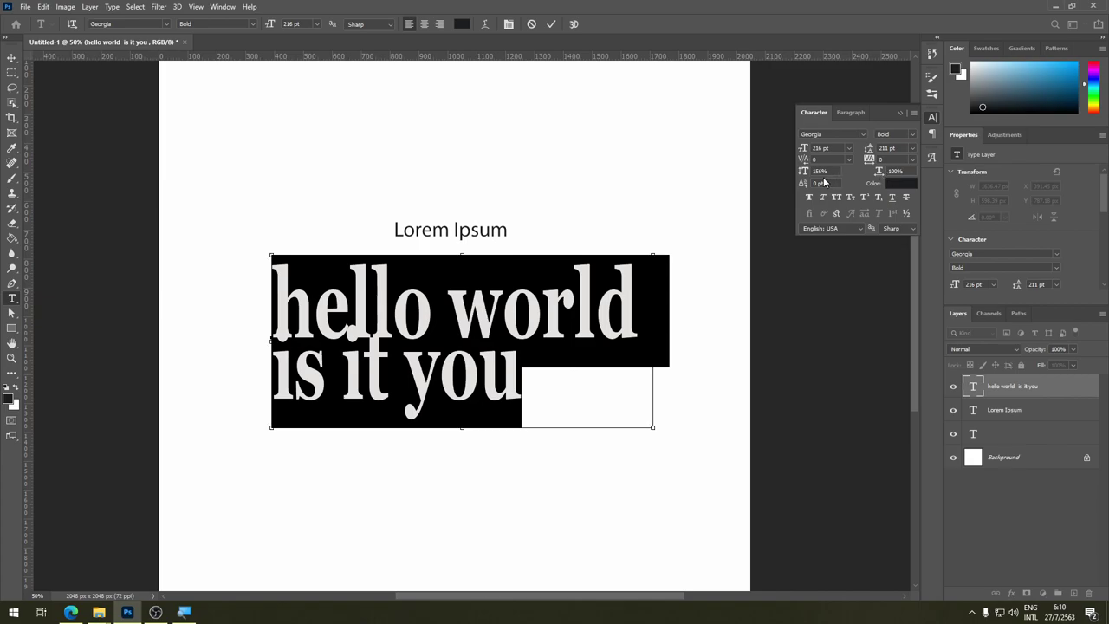
pyautogui.click(820, 173)
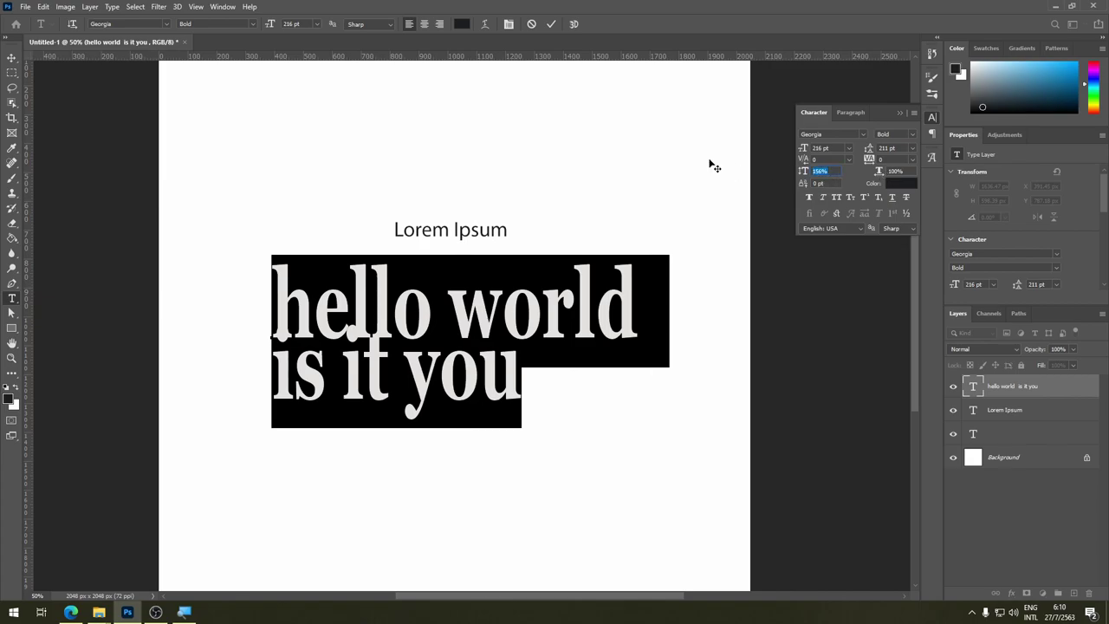
pyautogui.write('100')
pyautogui.press('Return')
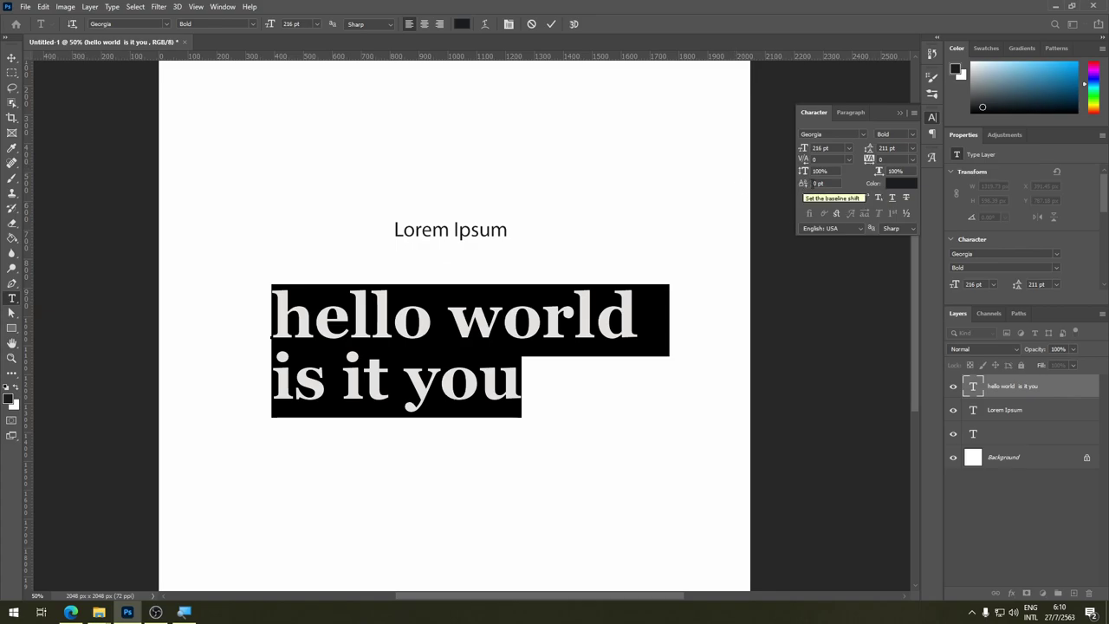
# - Raise the d, then the o and r, above the baseline with Baseline Shift
pyautogui.click(674, 301)
pyautogui.hotkey('shift', 'Left')
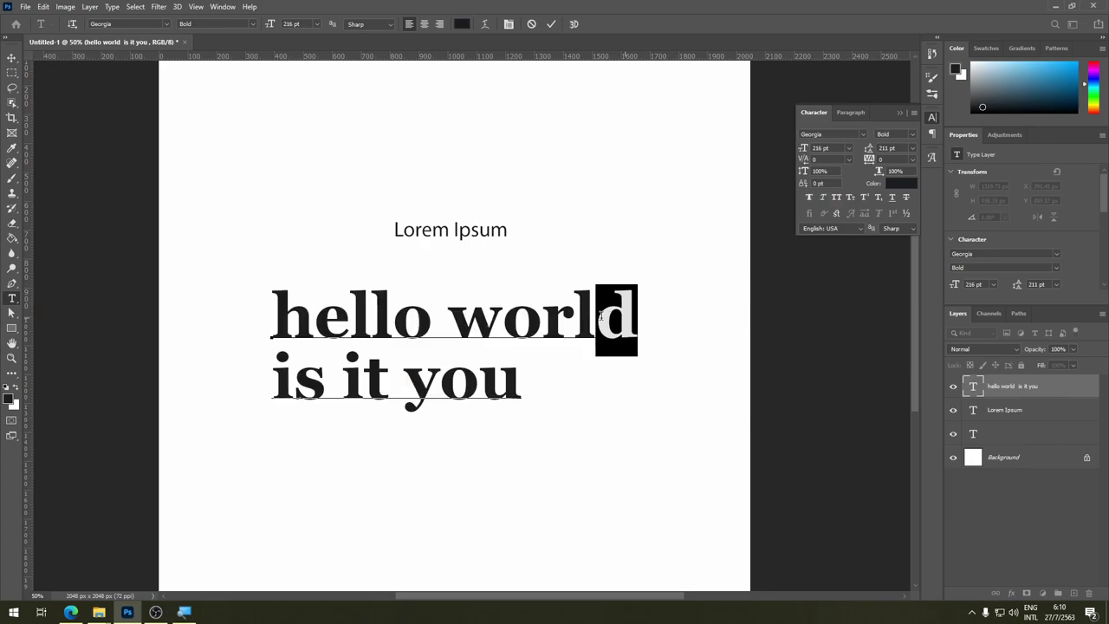
pyautogui.moveTo(801, 185)
pyautogui.mouseDown()
pyautogui.moveTo(837, 182)
pyautogui.moveTo(801, 200)
pyautogui.mouseUp()
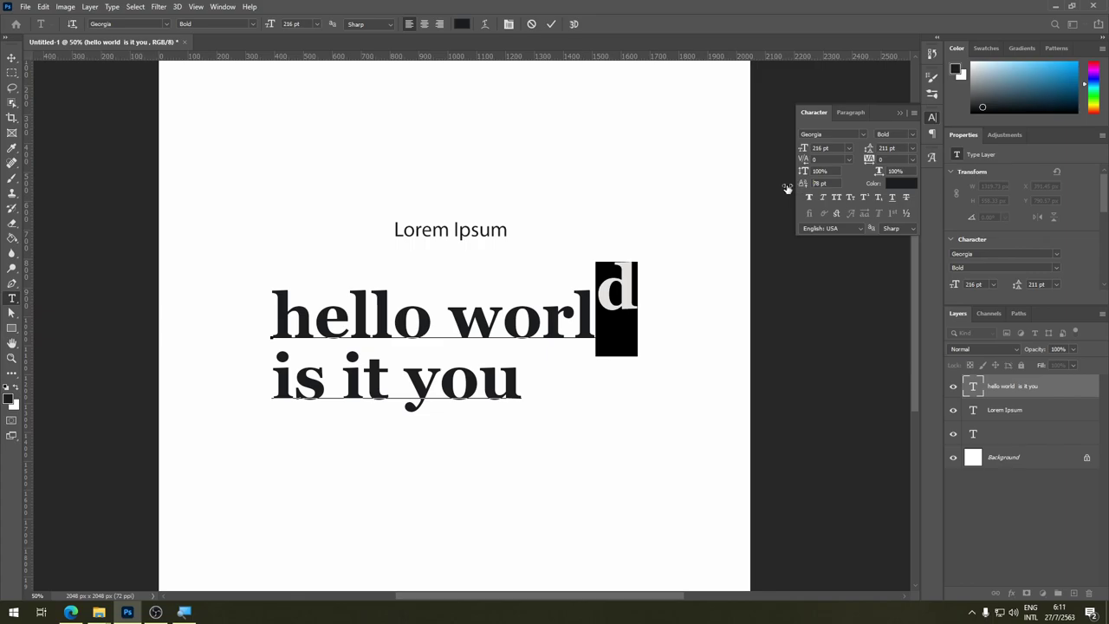
pyautogui.press('Left')
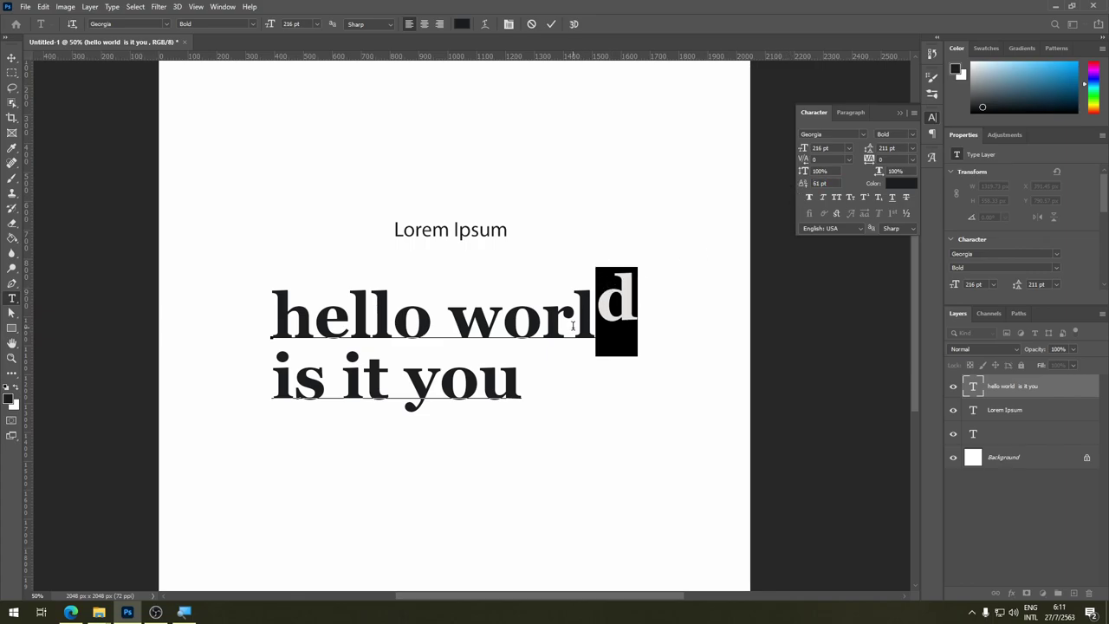
pyautogui.hotkey('shift', 'Left')
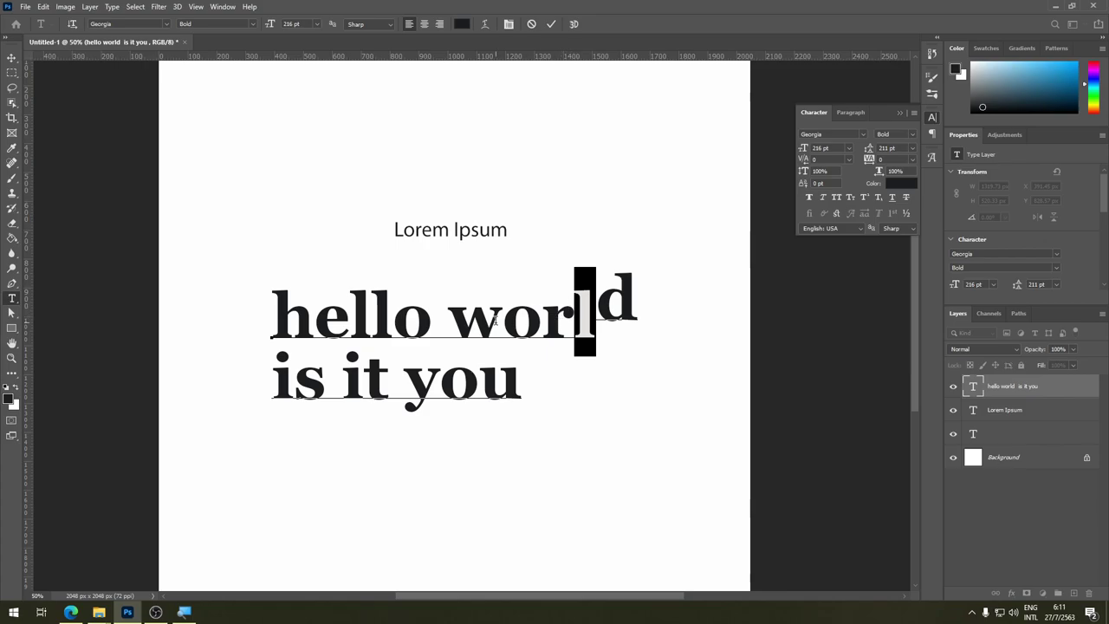
pyautogui.moveTo(502, 320); pyautogui.dragTo(542, 320)
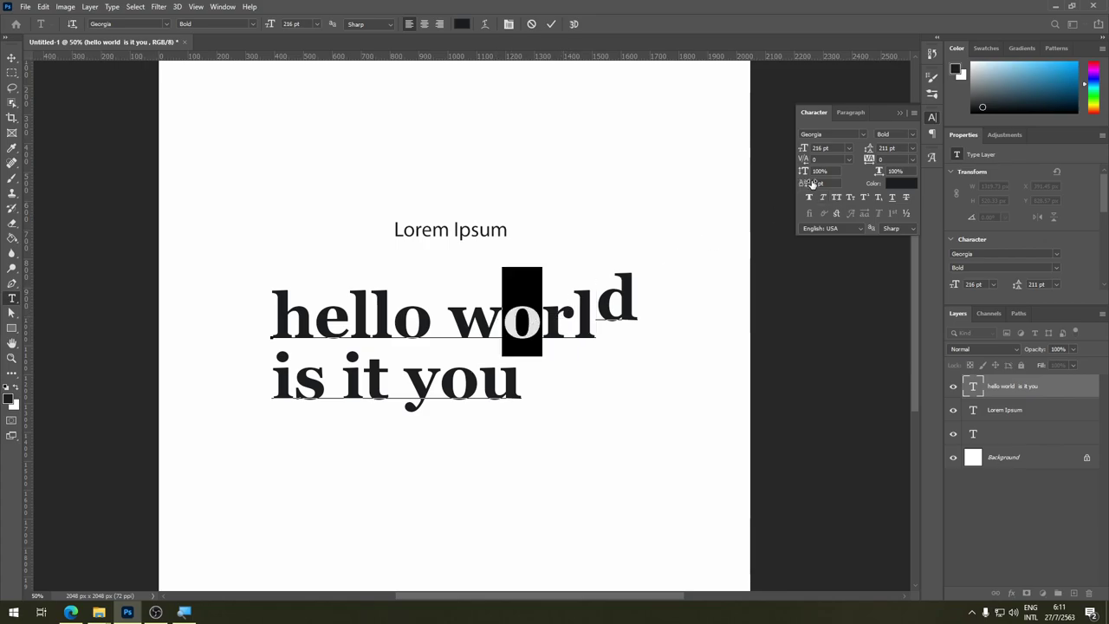
pyautogui.moveTo(815, 183); pyautogui.dragTo(858, 184)
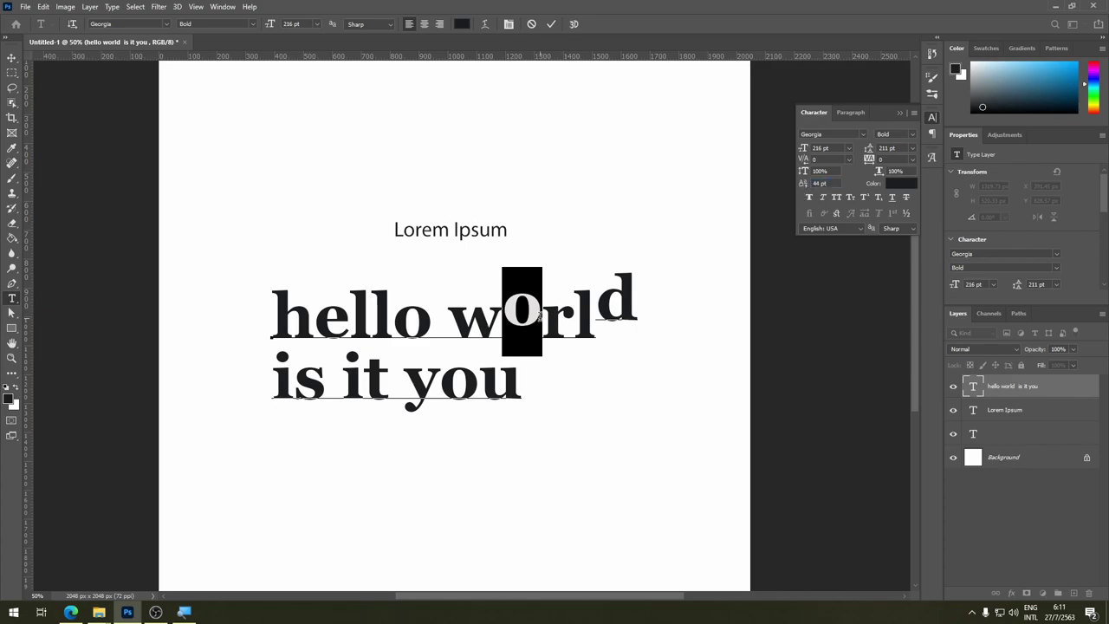
pyautogui.moveTo(542, 318); pyautogui.dragTo(561, 318)
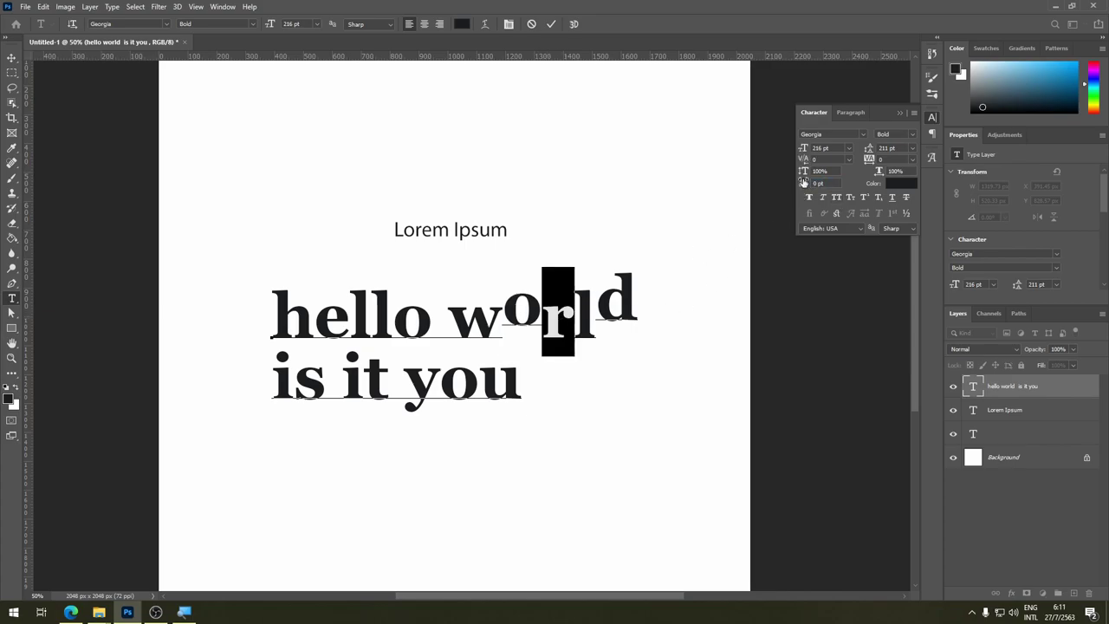
pyautogui.moveTo(820, 187); pyautogui.dragTo(853, 183)
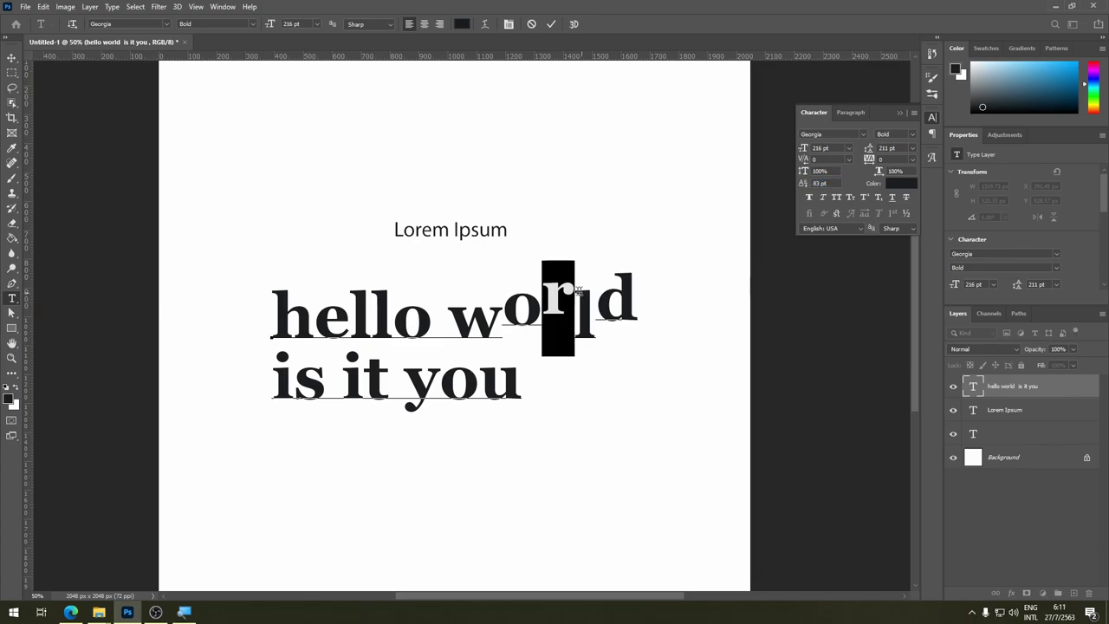
# - Lift the l higher and the d highest, then commit the text edits
pyautogui.moveTo(575, 306); pyautogui.dragTo(596, 306)
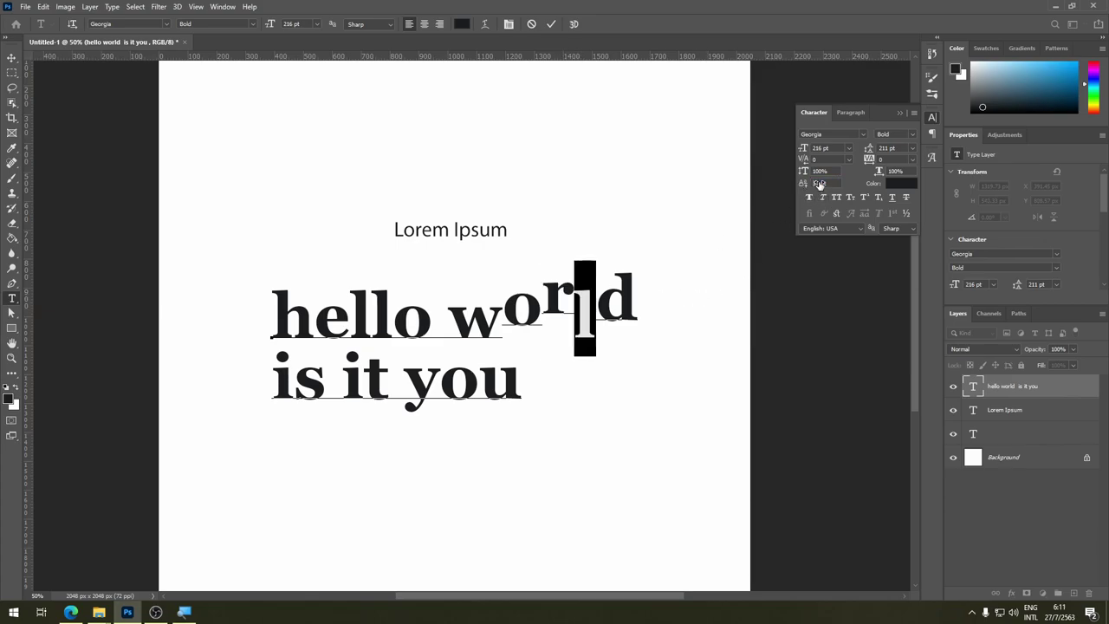
pyautogui.moveTo(801, 184); pyautogui.dragTo(855, 183)
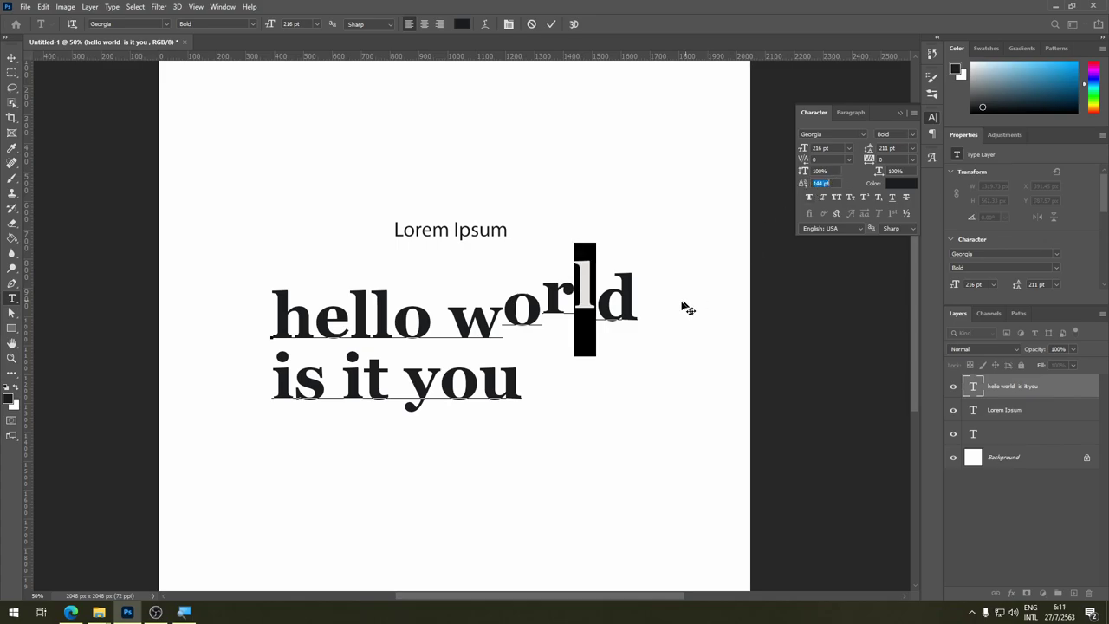
pyautogui.moveTo(598, 298); pyautogui.dragTo(639, 299)
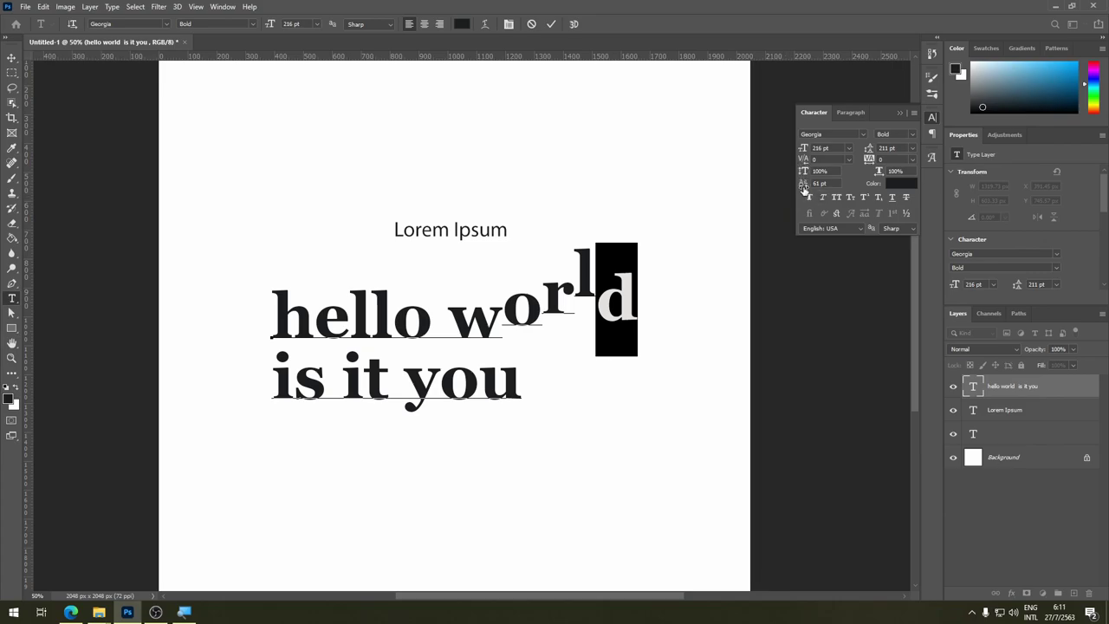
pyautogui.moveTo(815, 187); pyautogui.dragTo(804, 197)
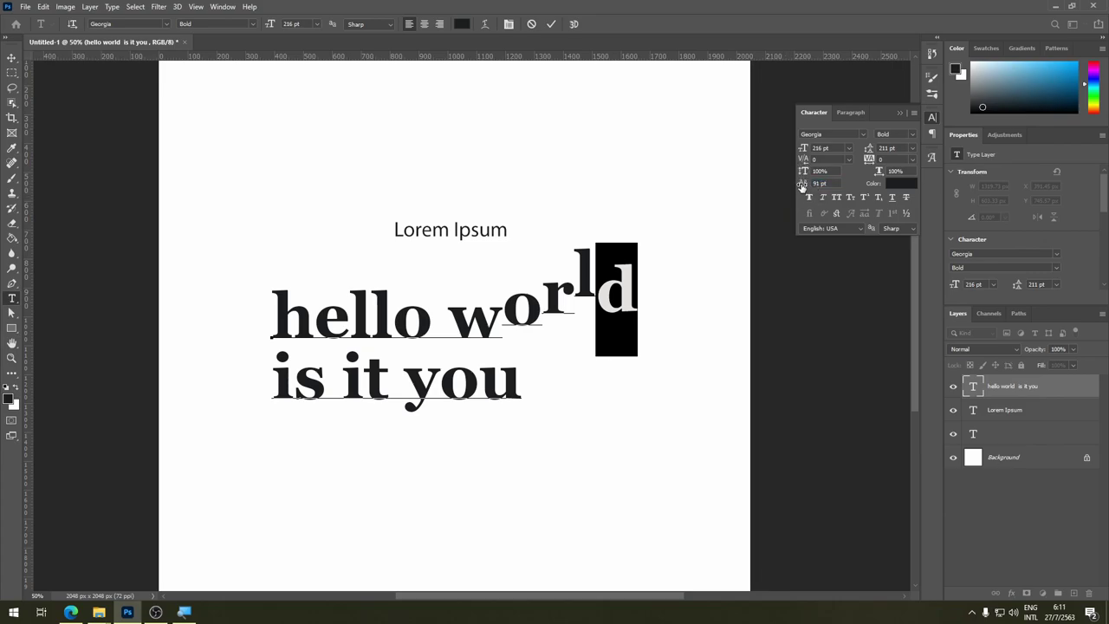
pyautogui.click(12, 57)
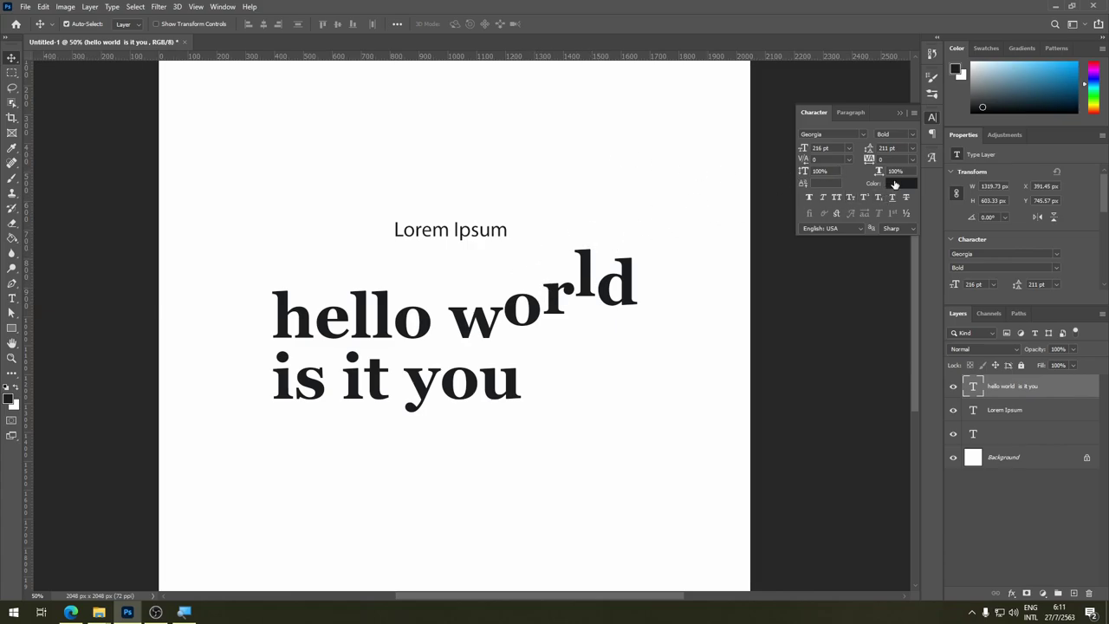
# - Set the hello world text colour to dark navy #123344
pyautogui.click(893, 187)
pyautogui.click(816, 293)
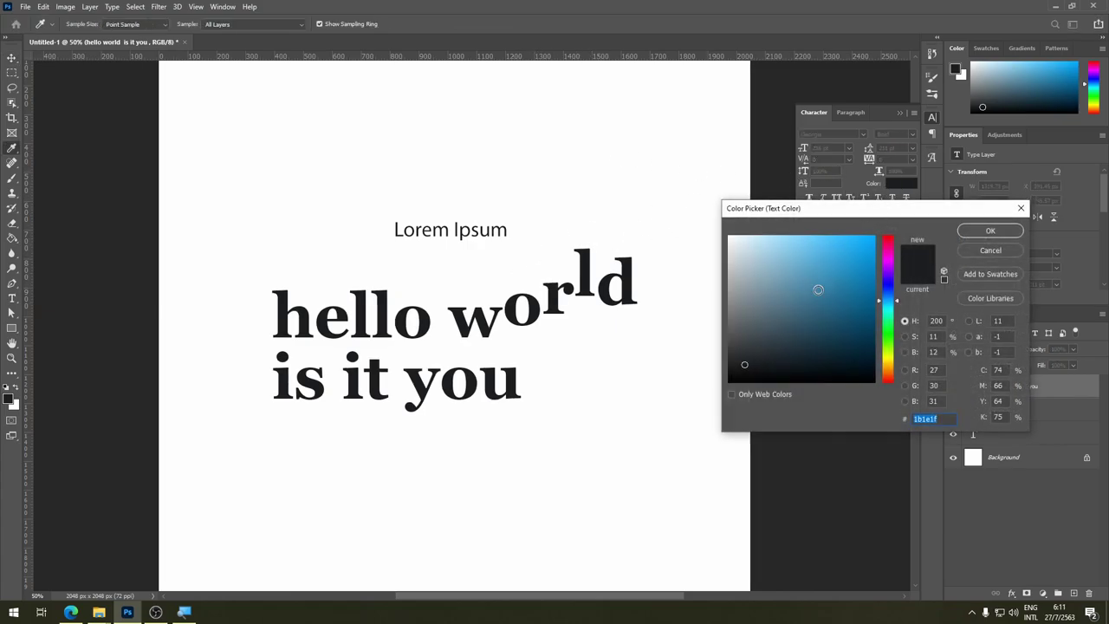
pyautogui.click(836, 343)
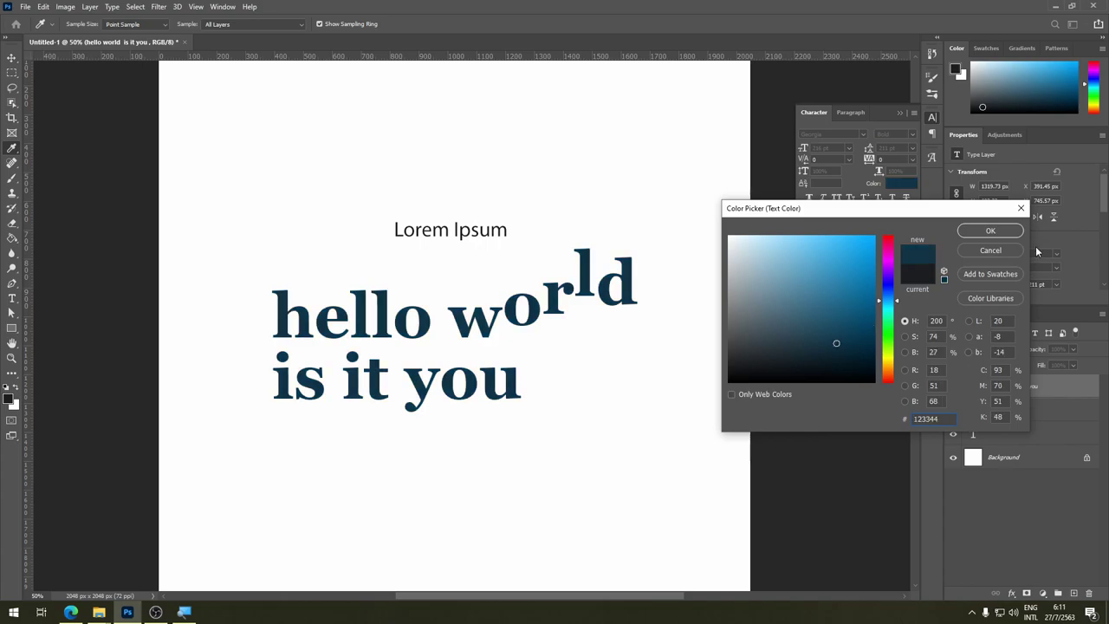
pyautogui.click(990, 230)
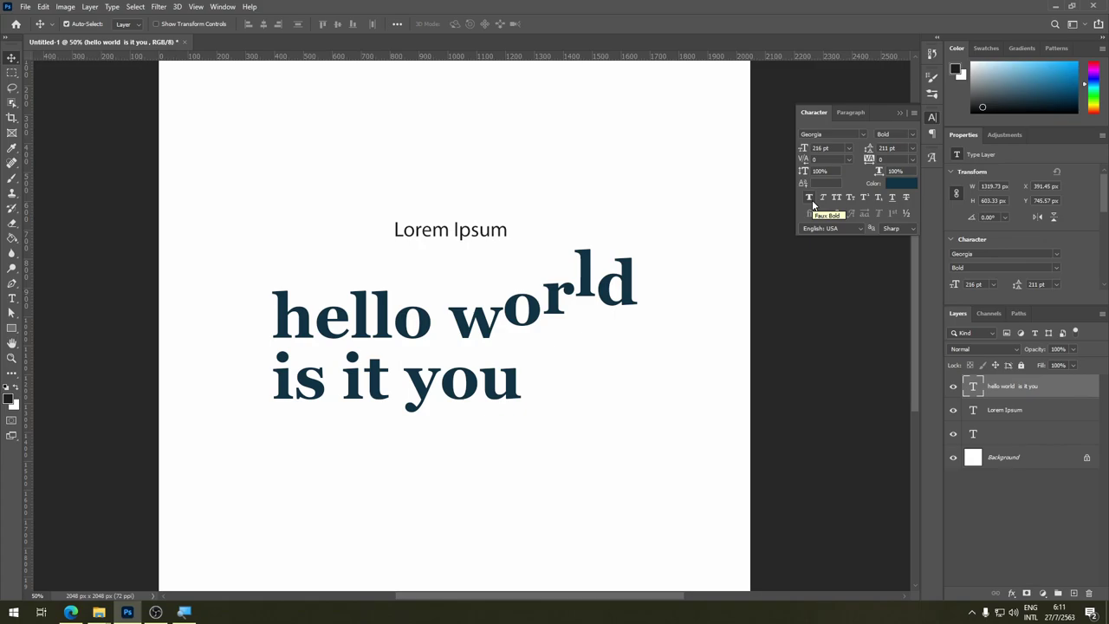
# - Apply Faux Bold and Faux Italic to the hello world text, toggling each to compare
pyautogui.click(811, 198)
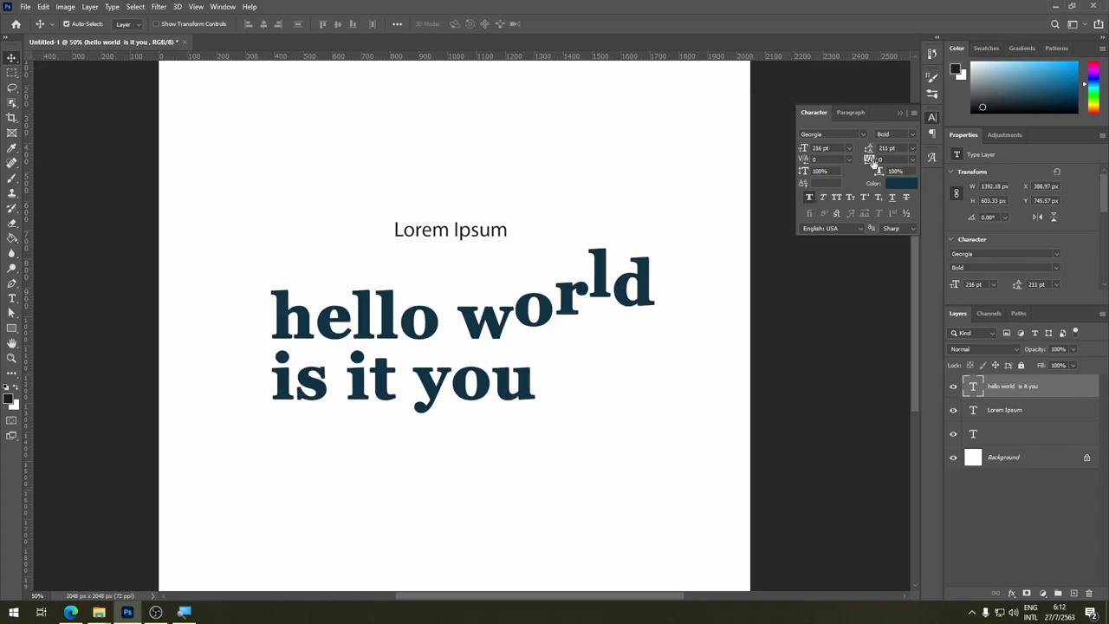
pyautogui.click(811, 199)
pyautogui.click(810, 198)
pyautogui.click(823, 199)
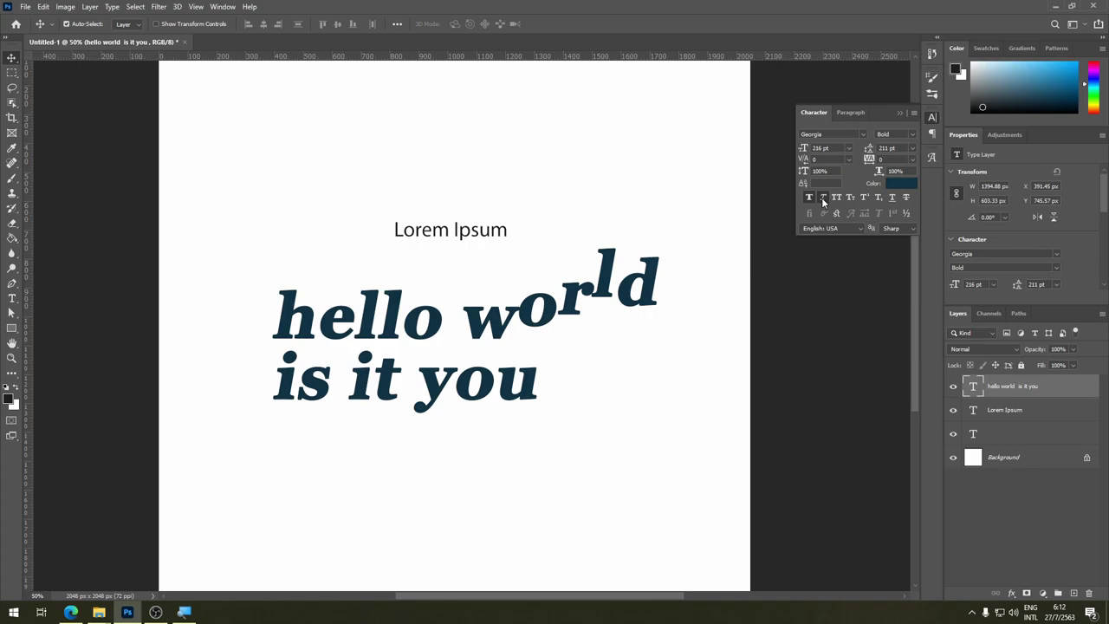
pyautogui.click(823, 201)
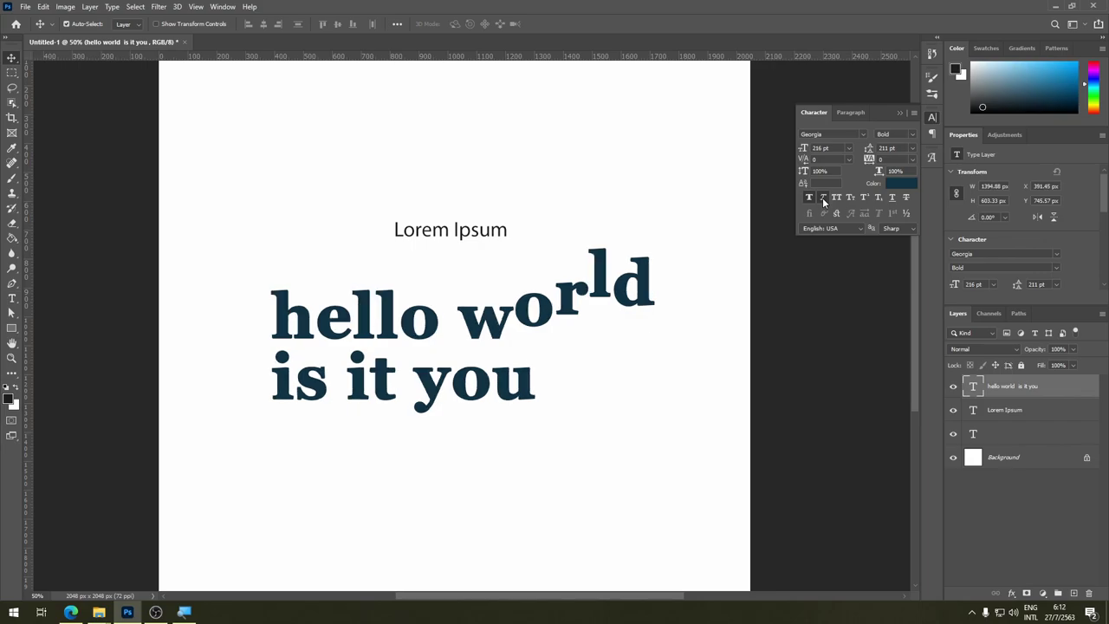
pyautogui.click(824, 202)
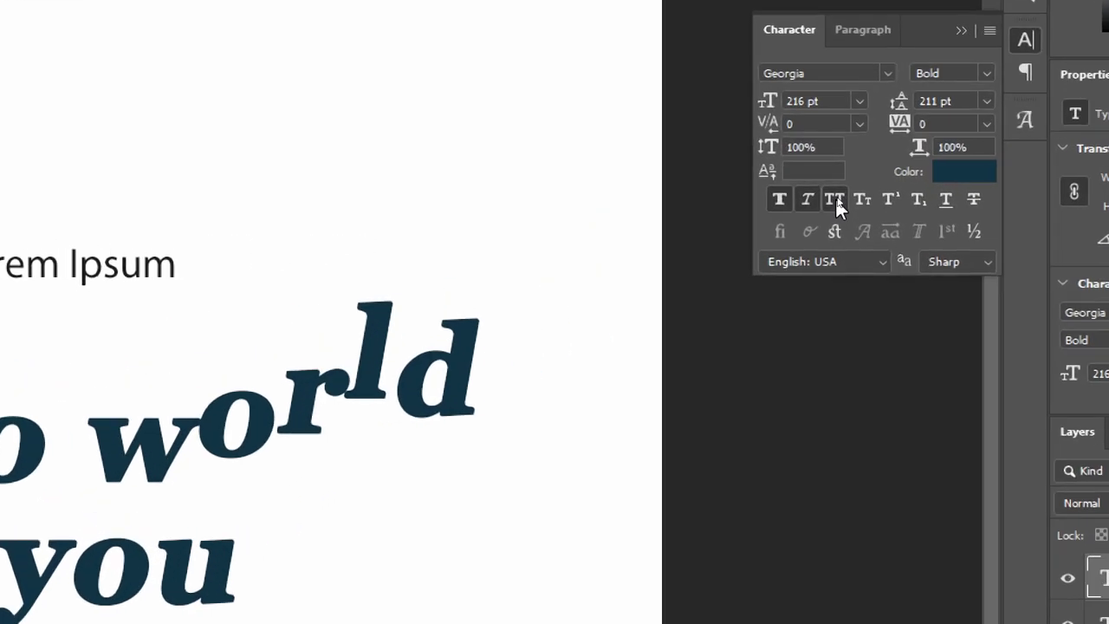
# - Move the text block left and down, trying All Caps and Small Caps, then turning both off
pyautogui.click(834, 201)
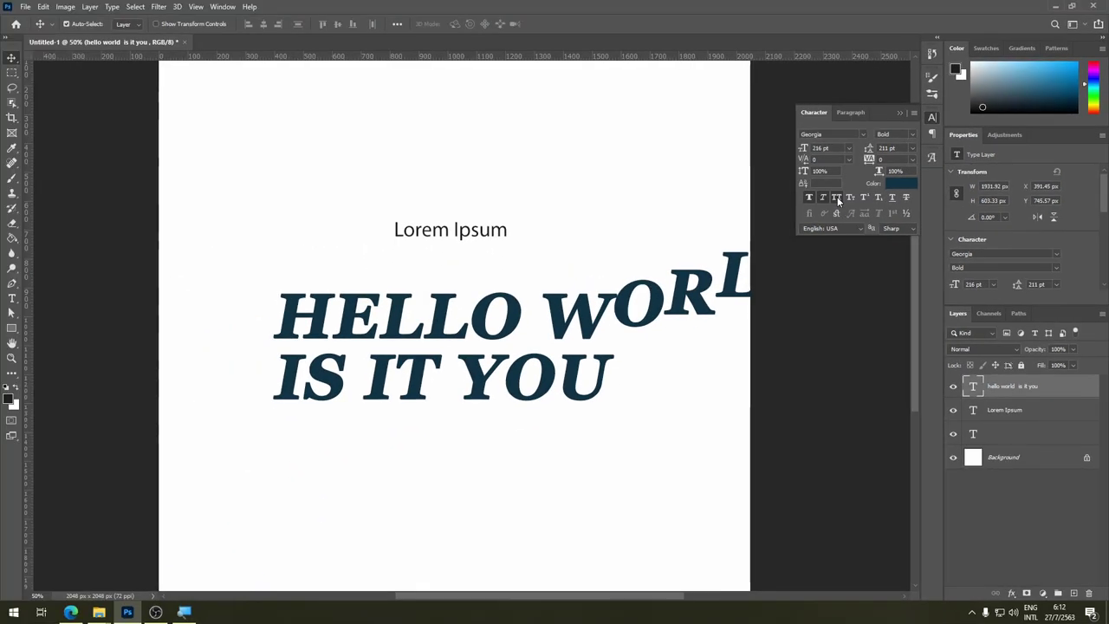
pyautogui.moveTo(576, 322); pyautogui.dragTo(504, 349)
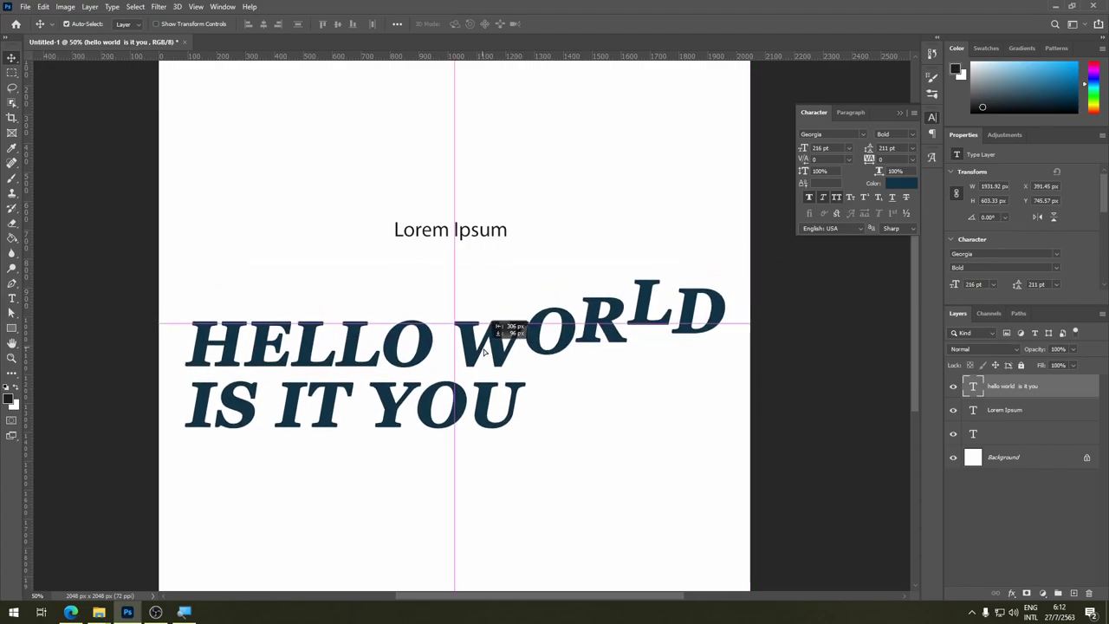
pyautogui.click(839, 198)
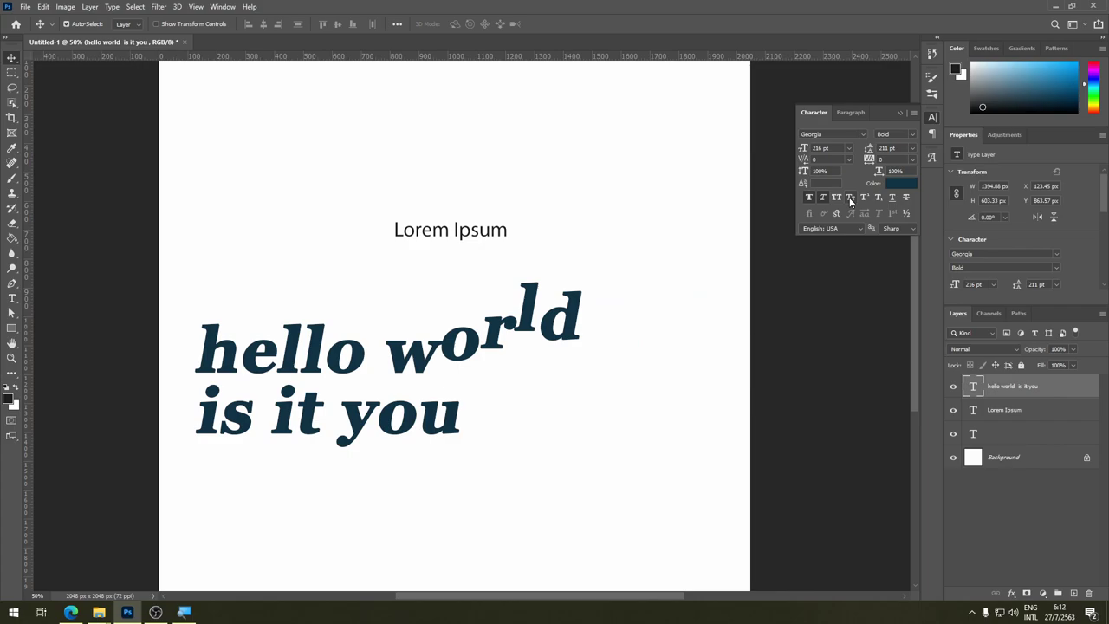
pyautogui.click(849, 198)
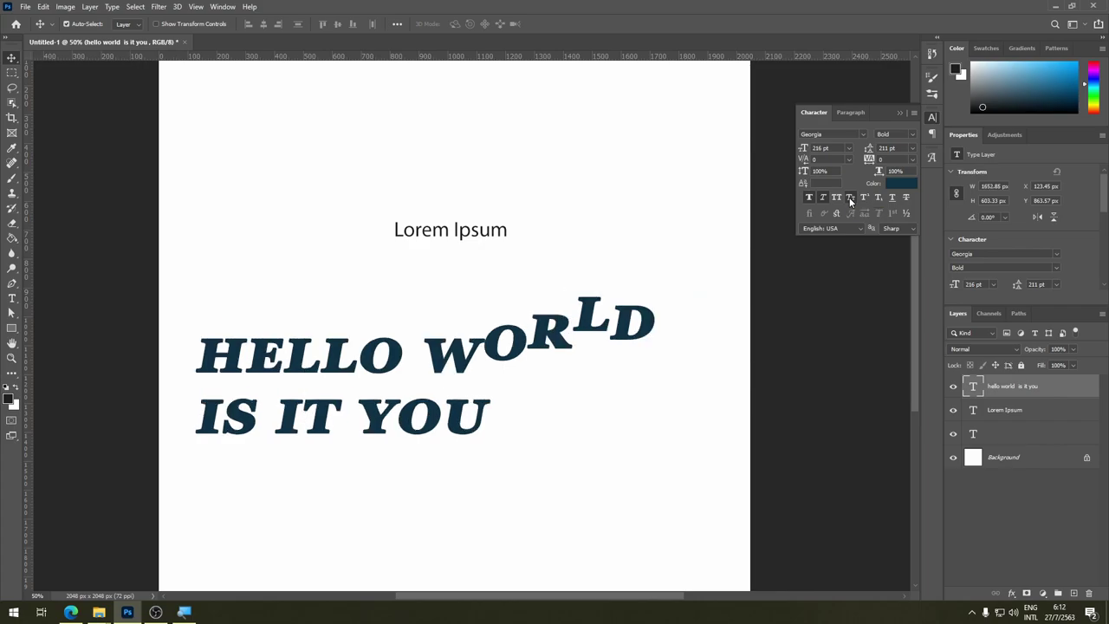
pyautogui.click(850, 198)
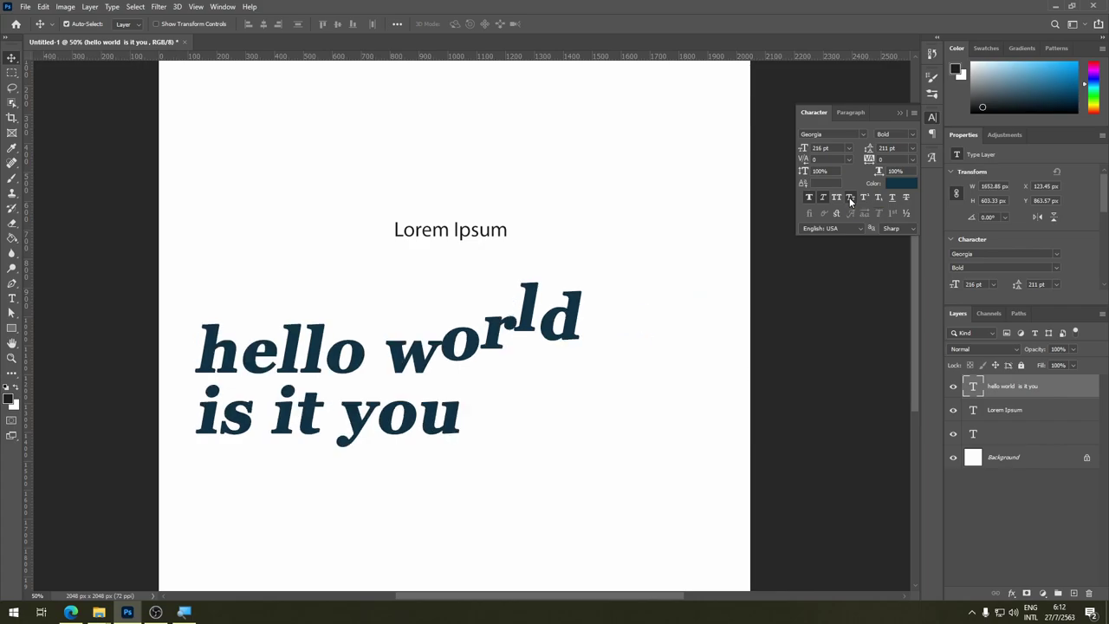
pyautogui.click(850, 199)
pyautogui.click(850, 198)
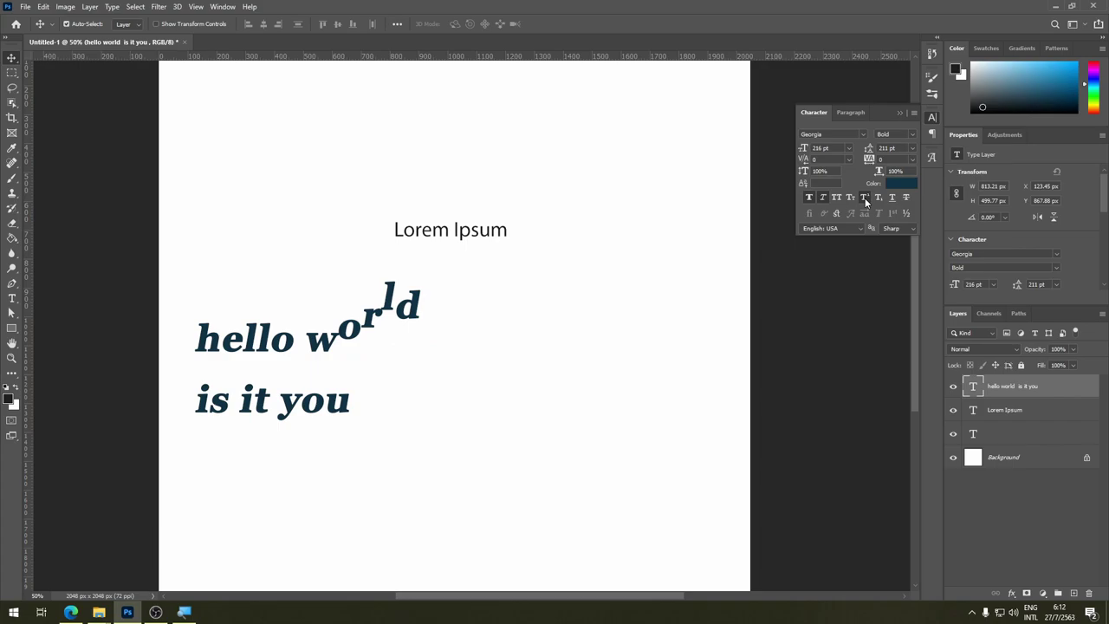
# - Try Superscript, Underline and Strikethrough, keeping English: USA as the language
pyautogui.click(865, 199)
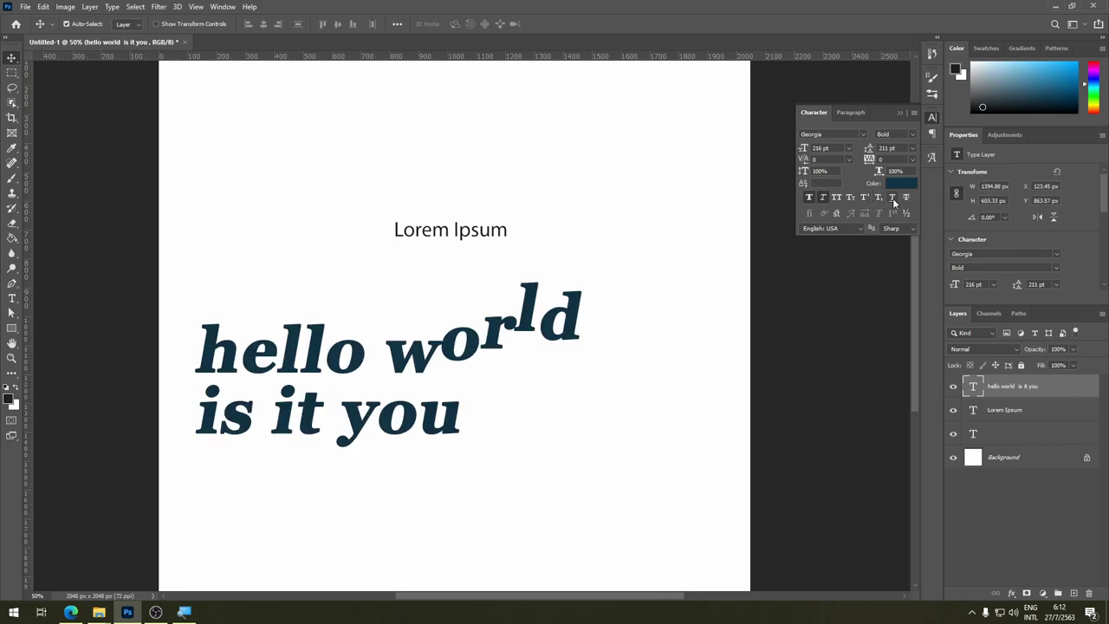
pyautogui.click(893, 201)
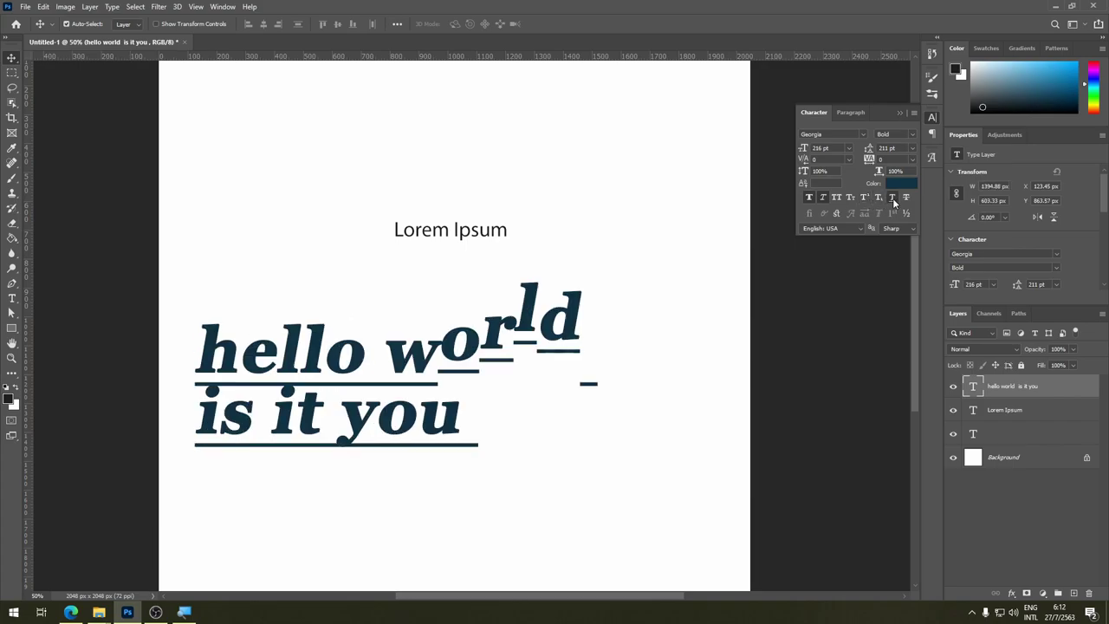
pyautogui.click(906, 199)
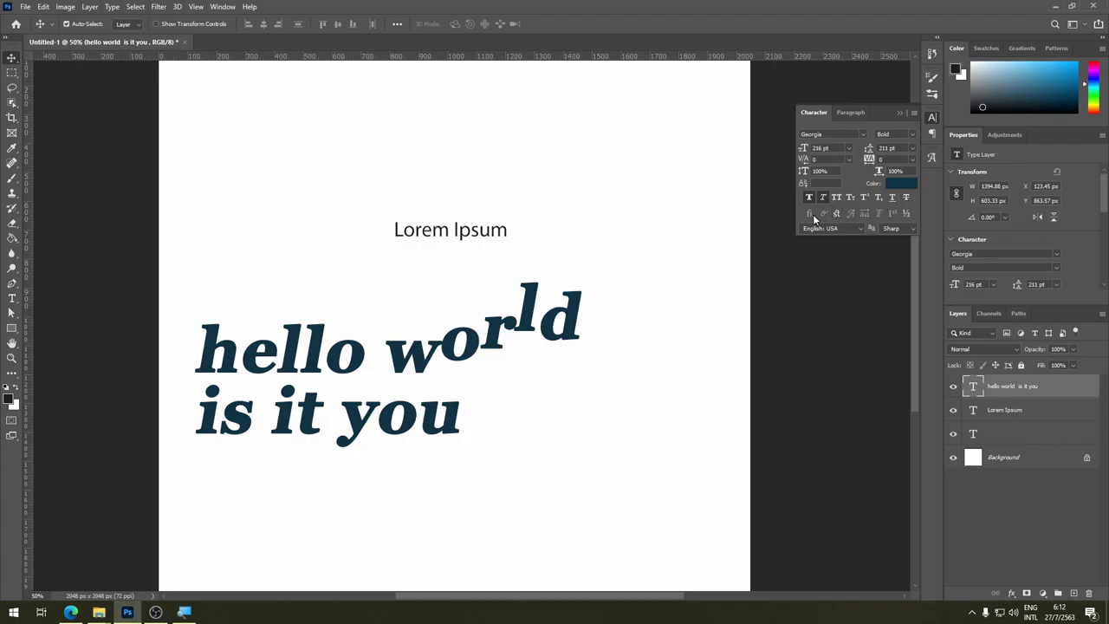
pyautogui.click(857, 230)
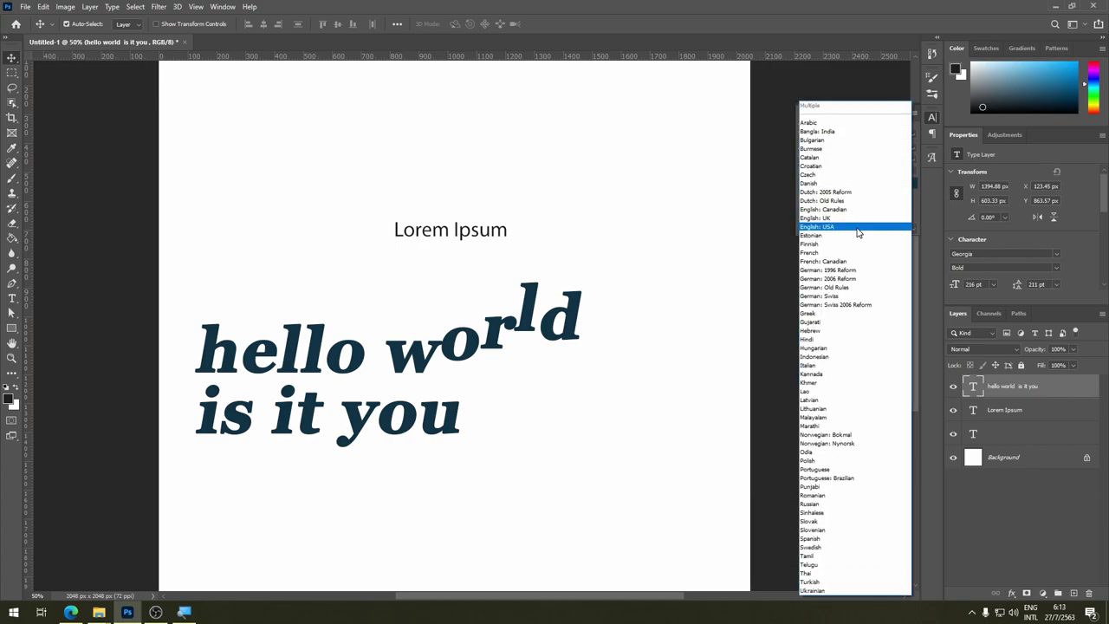
pyautogui.click(856, 229)
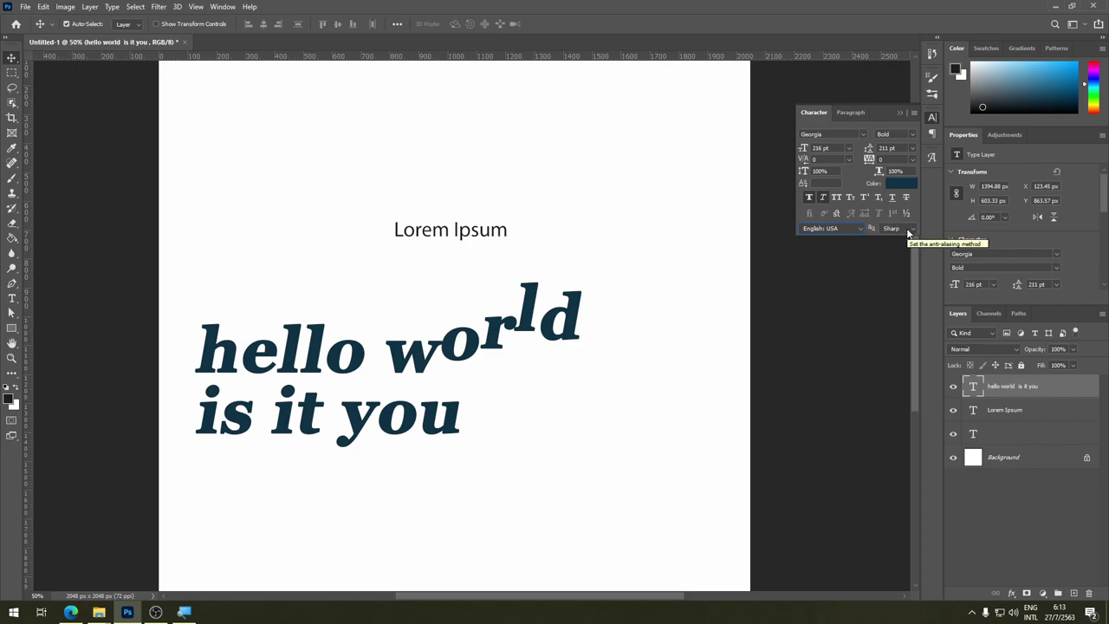
# - Zoom in close on a letter edge and set anti-aliasing to None
pyautogui.hotkey('ctrl', '1')
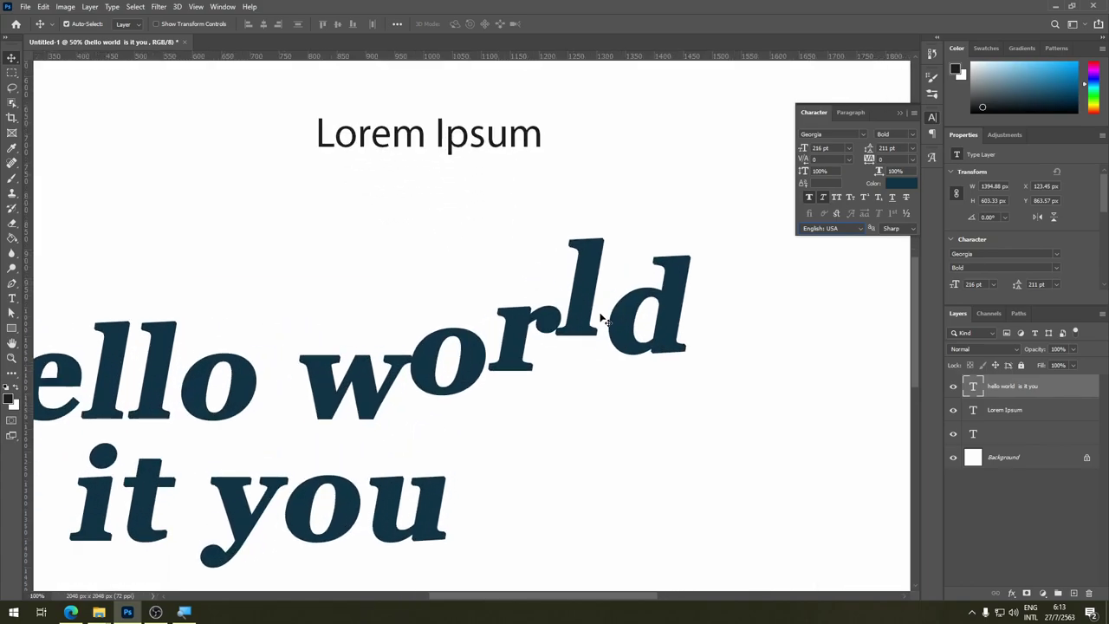
pyautogui.hotkey('ctrl', '+')
pyautogui.hotkey('ctrl', '+')
pyautogui.hotkey('ctrl', '+')
pyautogui.hotkey('ctrl', '+')
pyautogui.hotkey('ctrl', '+')
pyautogui.hotkey('ctrl', '+')
pyautogui.hotkey('ctrl', '+')
pyautogui.hotkey('ctrl', '+')
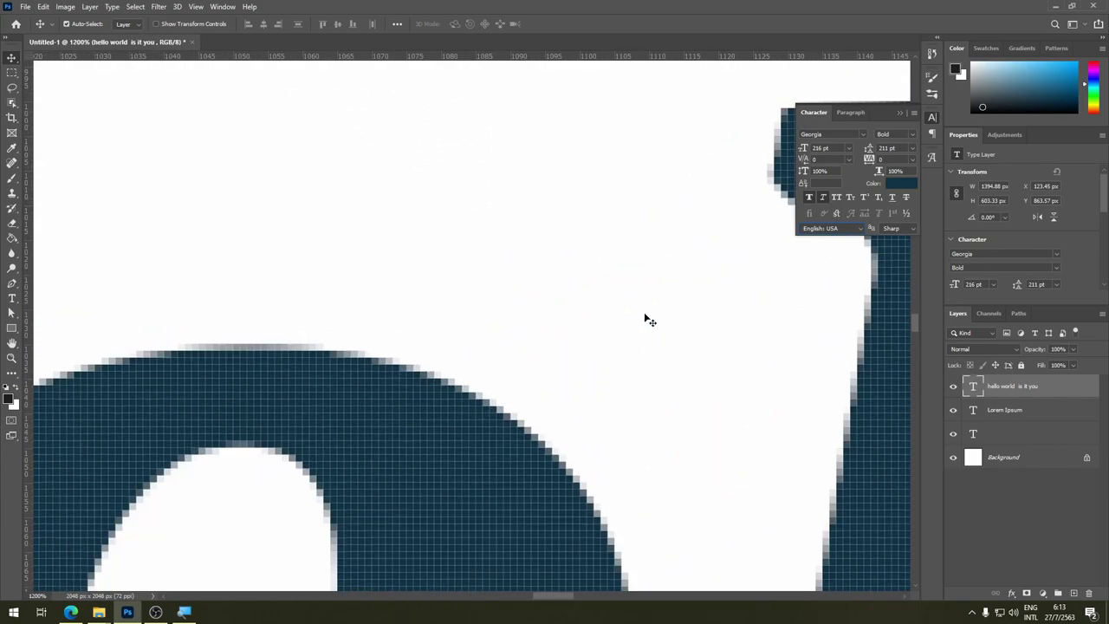
pyautogui.hotkey('ctrl', '+')
pyautogui.moveTo(646, 265); pyautogui.dragTo(374, 322)
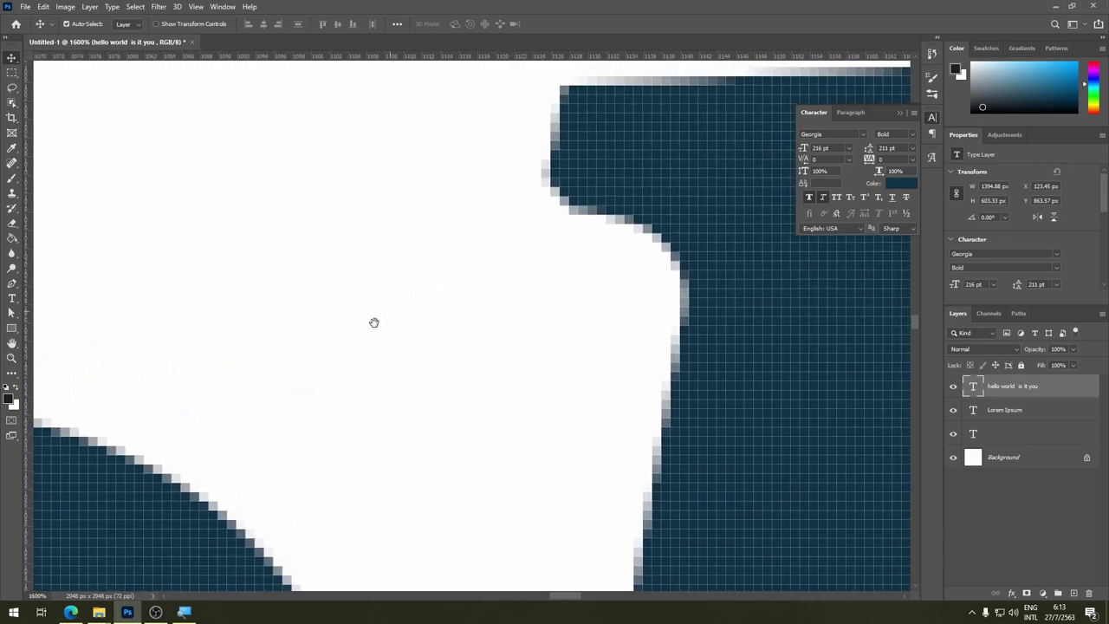
pyautogui.hotkey('ctrl', '+')
pyautogui.hotkey('ctrl', '+')
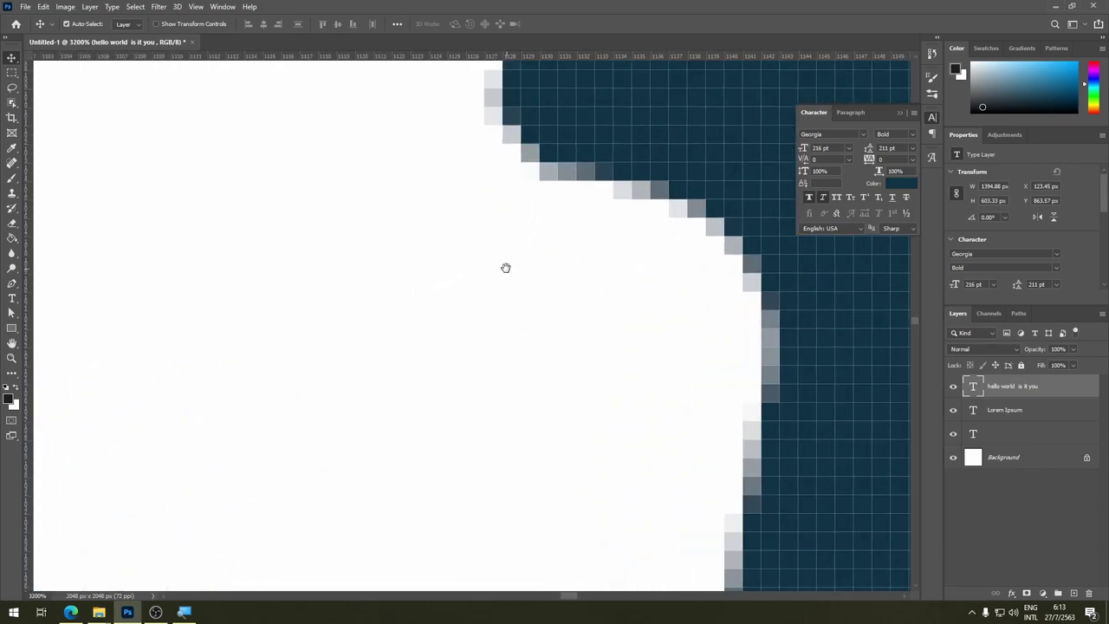
pyautogui.moveTo(505, 267); pyautogui.dragTo(401, 448)
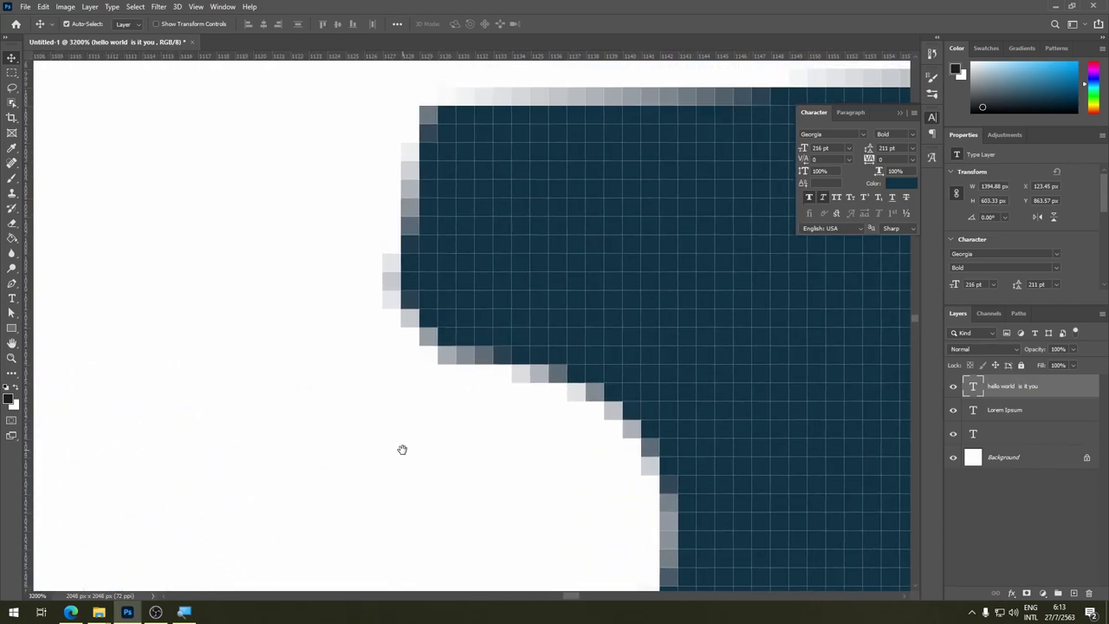
pyautogui.click(902, 228)
pyautogui.click(902, 237)
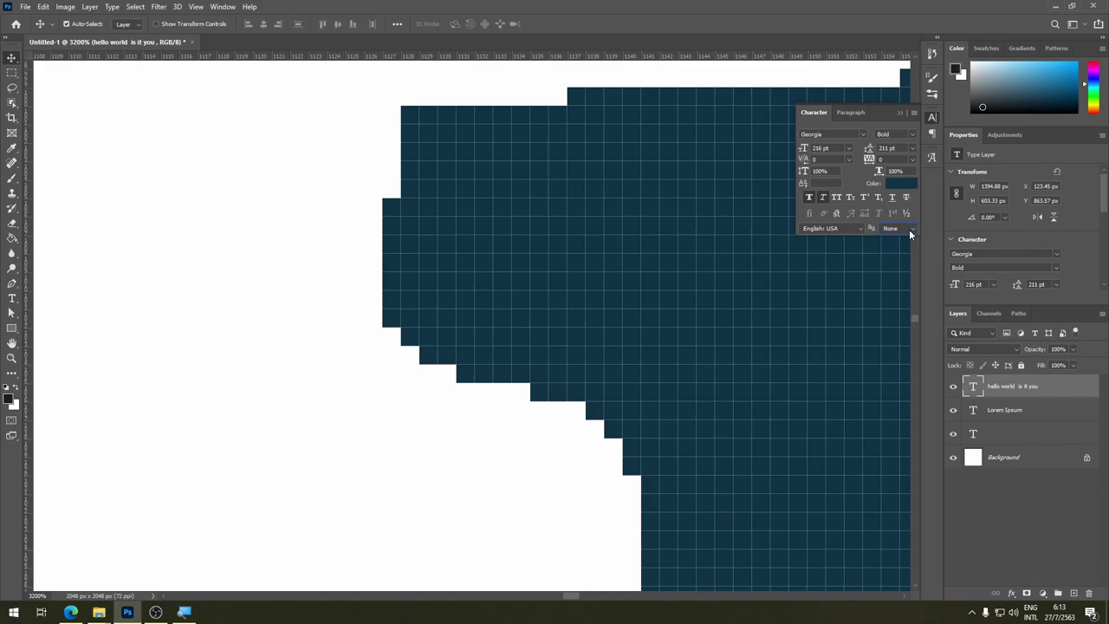
# - Compare Crisp, Sharp and Strong anti-aliasing, settle on Smooth, and zoom back out
pyautogui.click(908, 229)
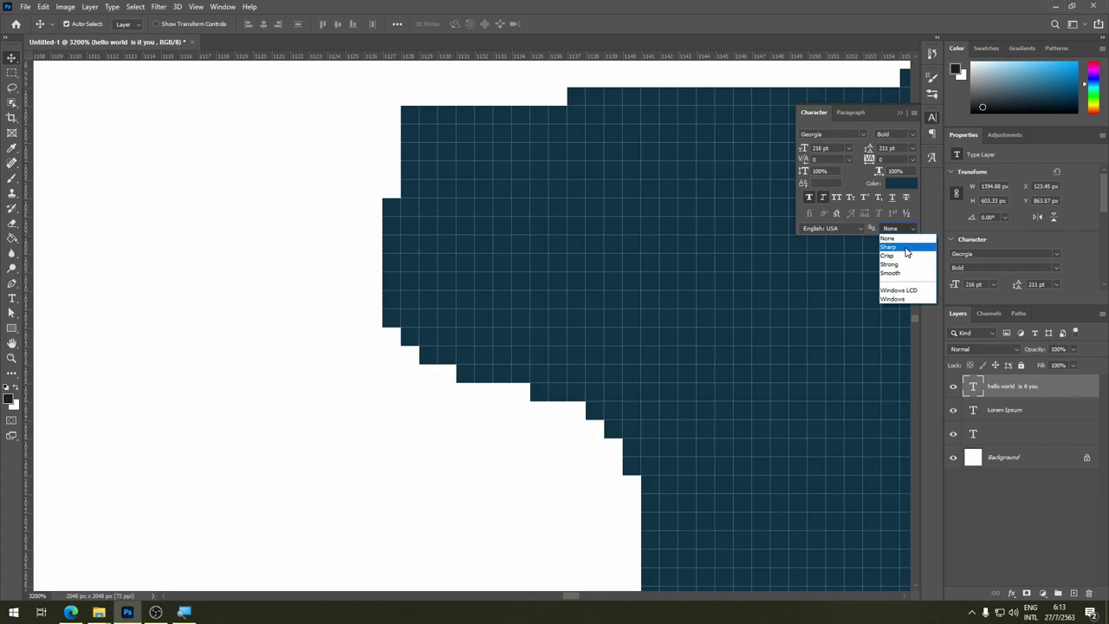
pyautogui.click(905, 255)
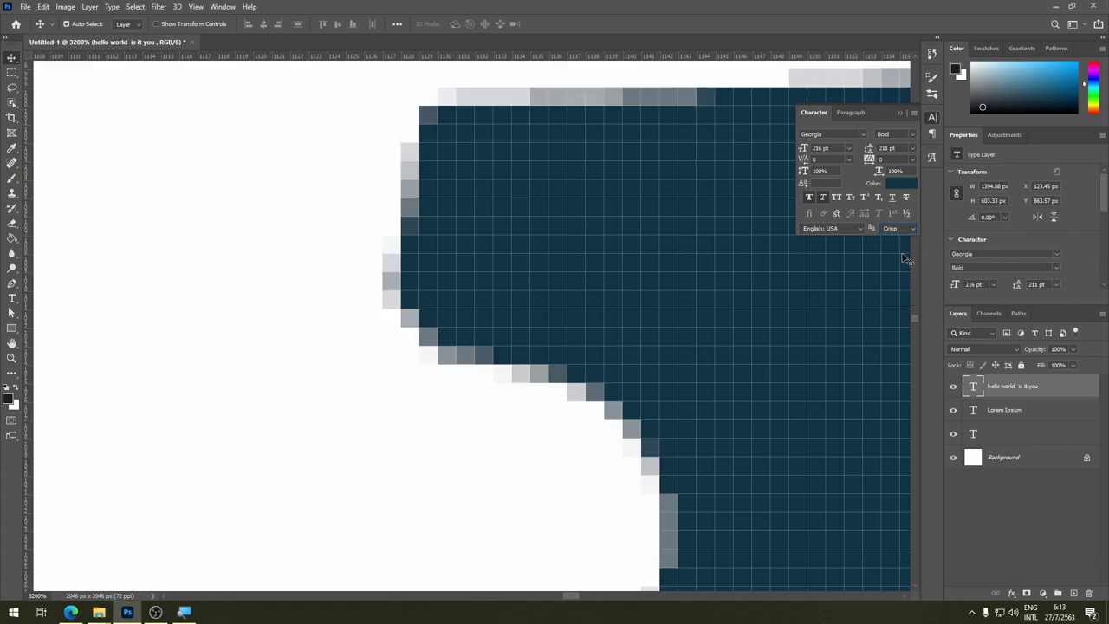
pyautogui.click(903, 228)
pyautogui.click(905, 251)
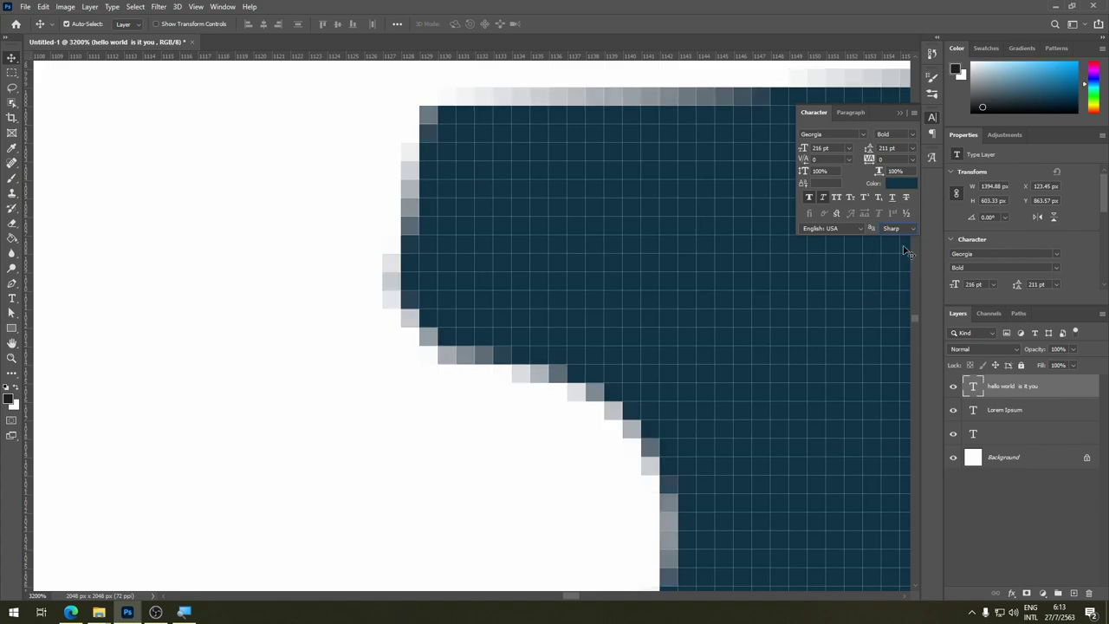
pyautogui.click(902, 229)
pyautogui.click(906, 250)
pyautogui.click(907, 228)
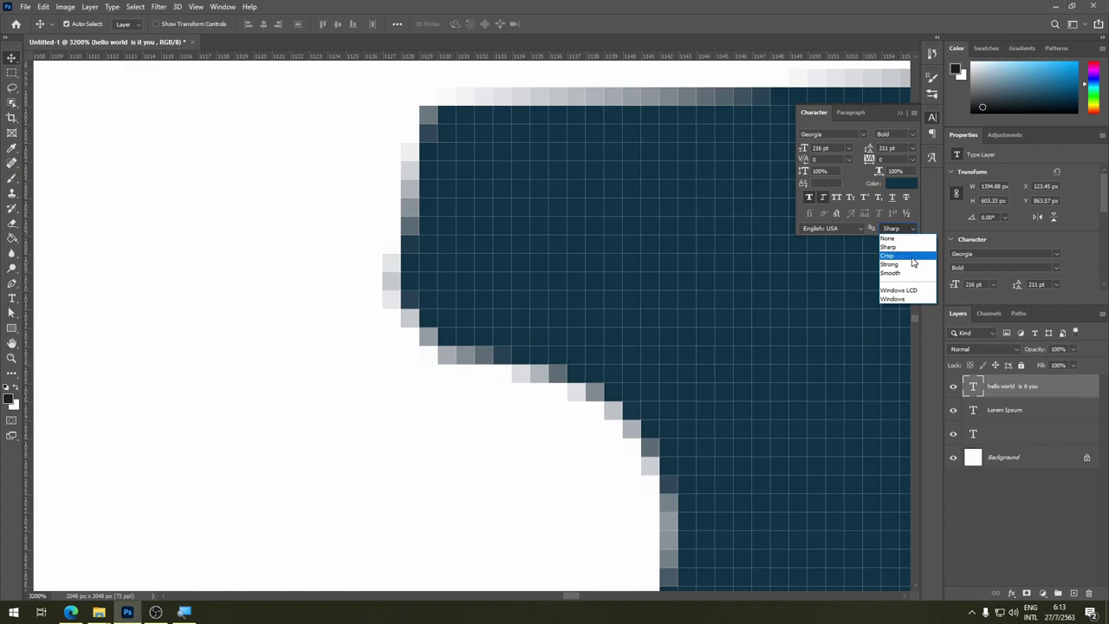
pyautogui.click(907, 256)
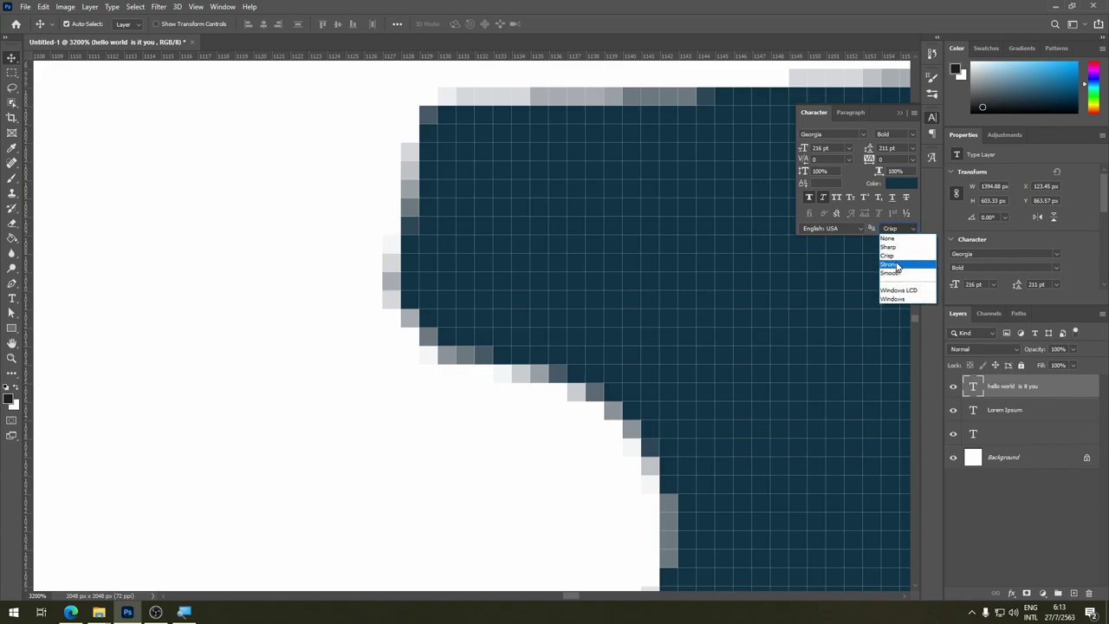
pyautogui.click(896, 259)
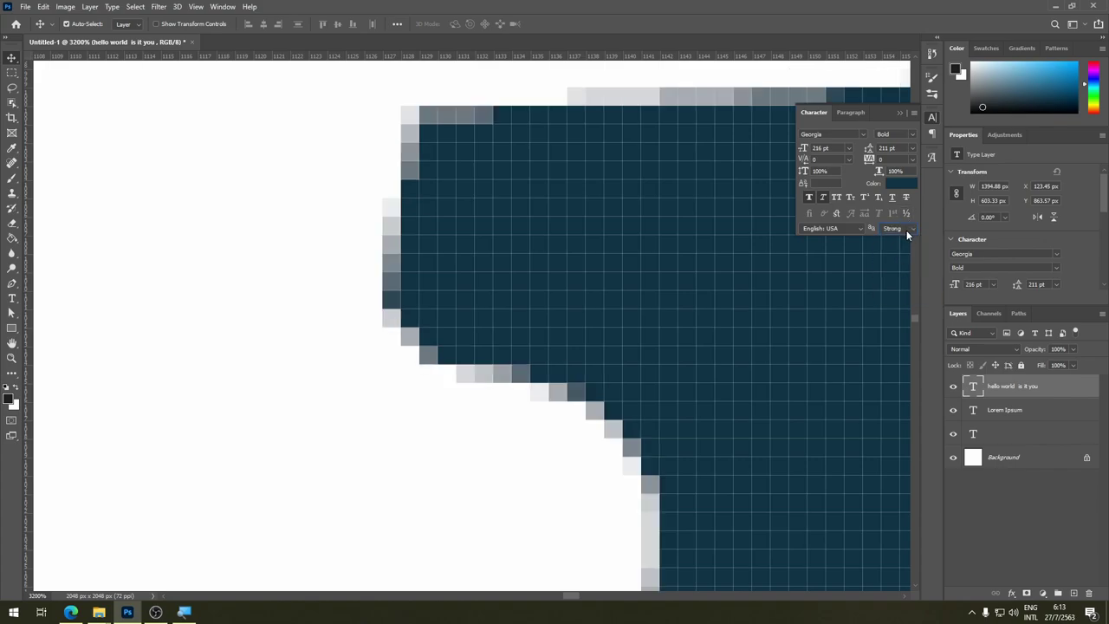
pyautogui.click(906, 230)
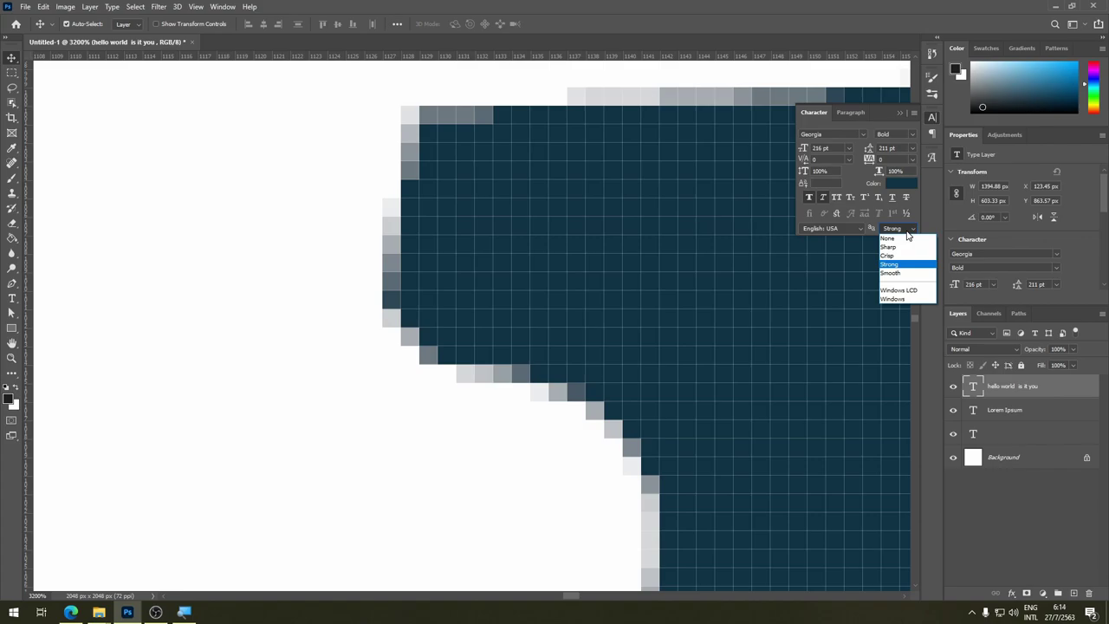
pyautogui.click(889, 272)
pyautogui.hotkey('ctrl', '-')
# - Fit the canvas in view and move the hello world text up and right
pyautogui.hotkey('ctrl', '-')
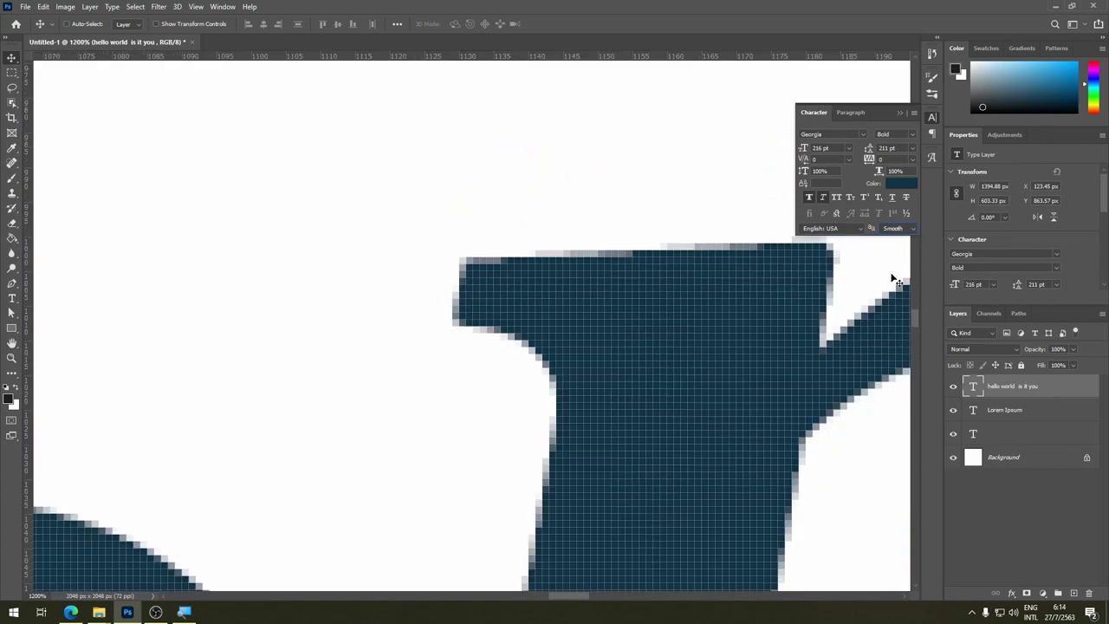
pyautogui.hotkey('ctrl', '-')
pyautogui.hotkey('ctrl', '0')
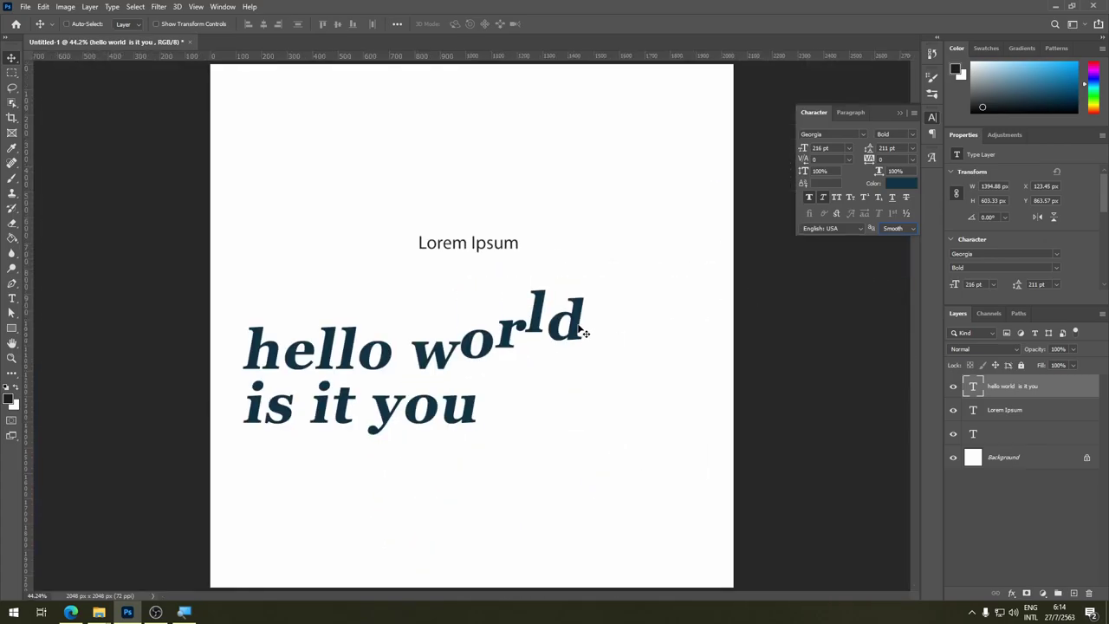
pyautogui.press('ctrl')
pyautogui.moveTo(507, 347); pyautogui.dragTo(576, 326)
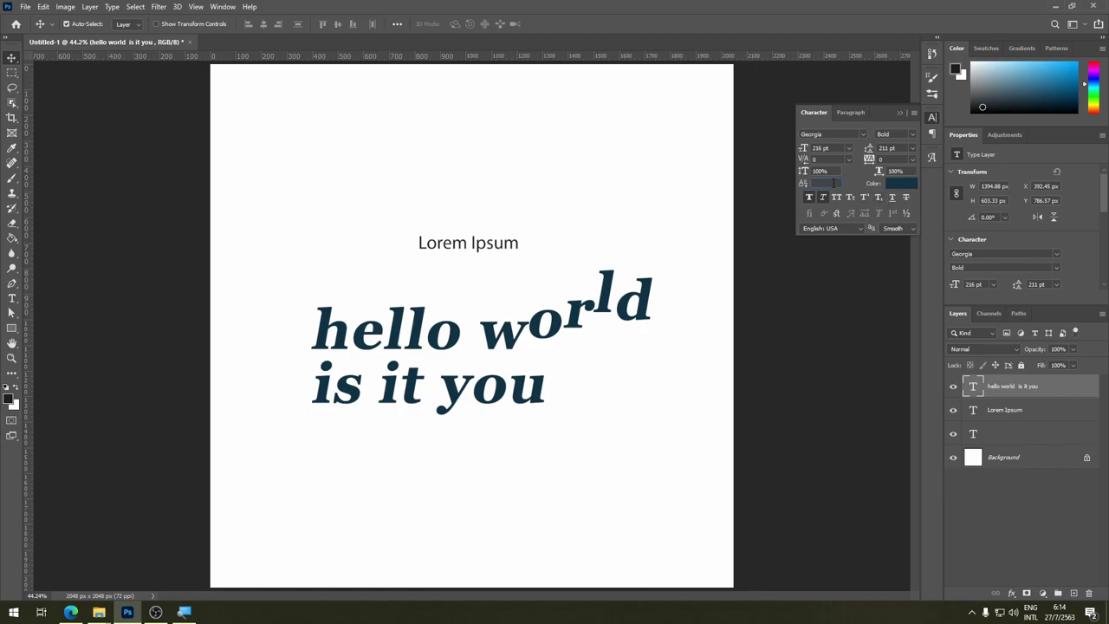
# - Set Baseline Shift to 0 pt so 'rld' sits level, then show Paragraph settings
pyautogui.write('30')
pyautogui.press('Return')
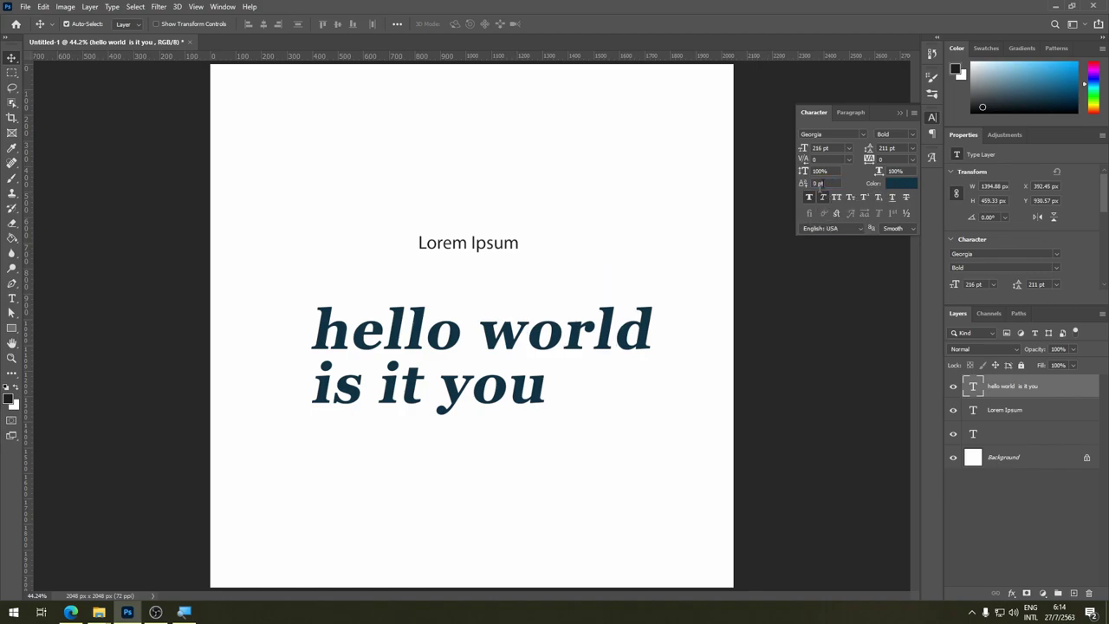
pyautogui.click(851, 113)
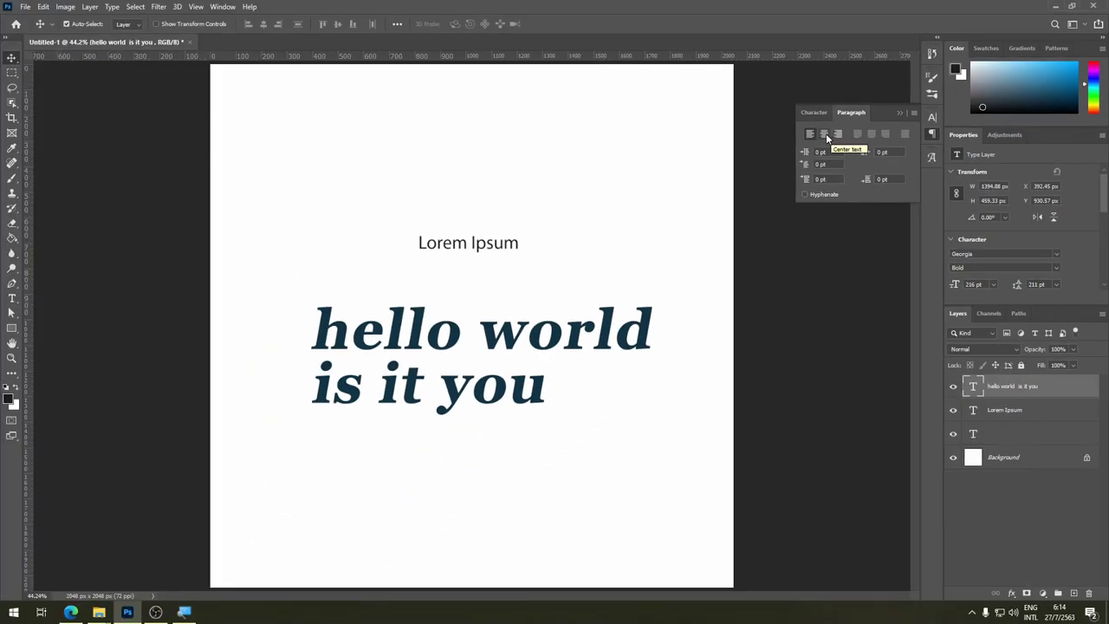
# - Try Left, Right and Center alignment, keep Center, and place the text at the canvas centre
pyautogui.click(826, 133)
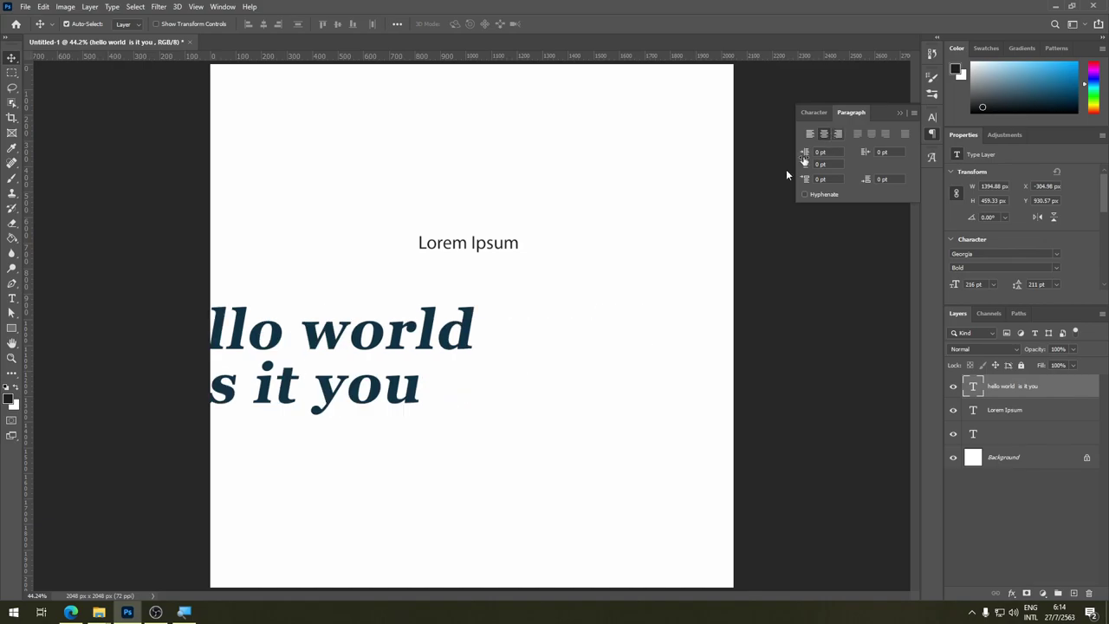
pyautogui.moveTo(450, 329); pyautogui.dragTo(617, 329)
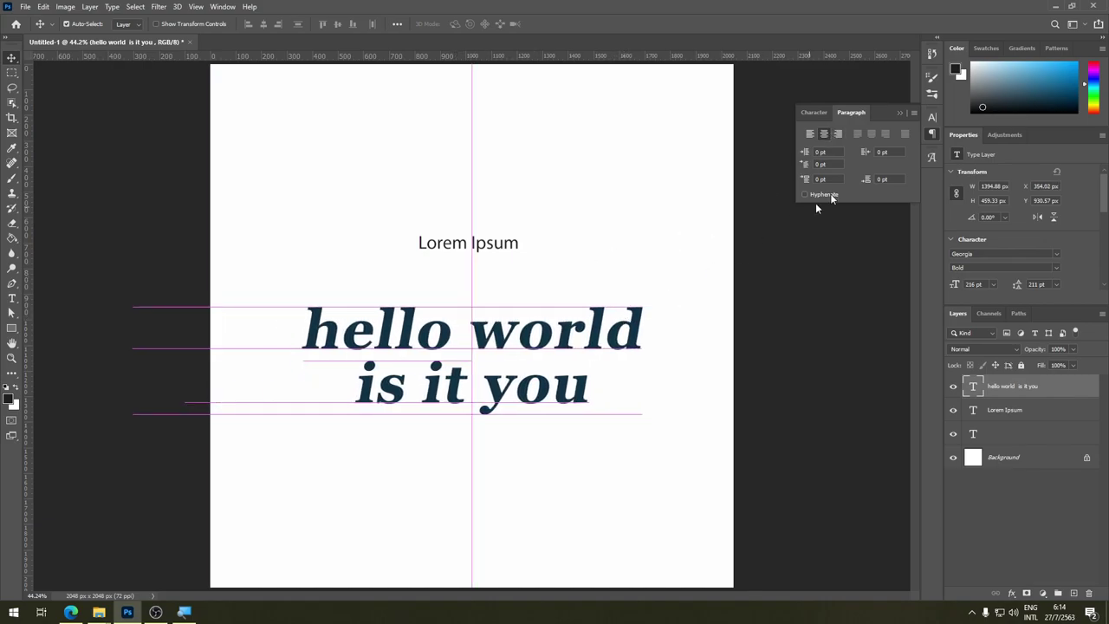
pyautogui.click(810, 134)
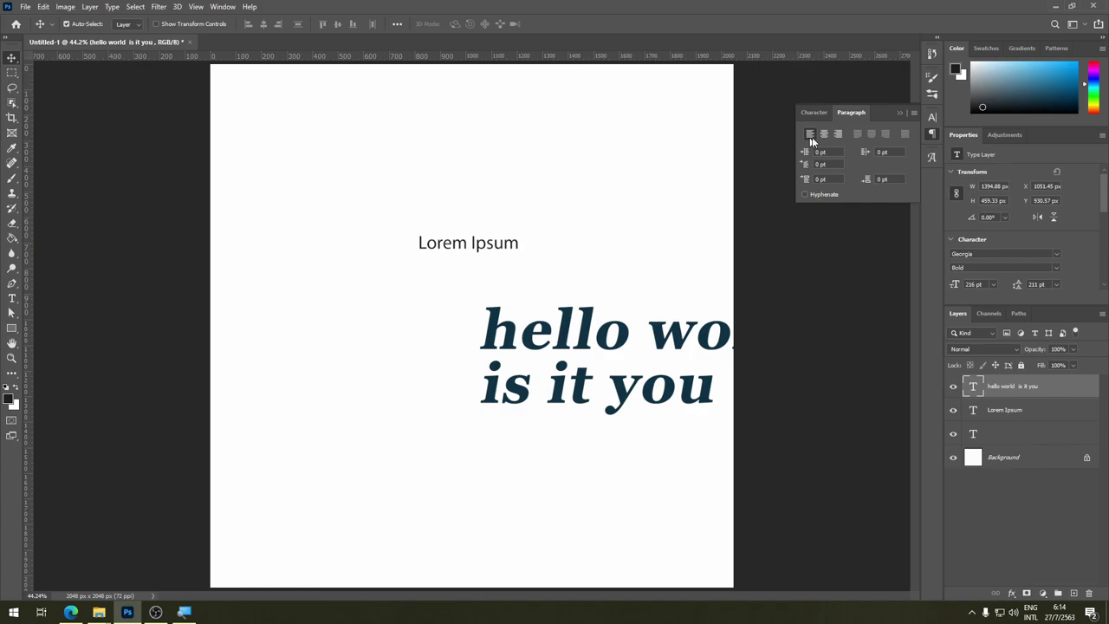
pyautogui.click(840, 135)
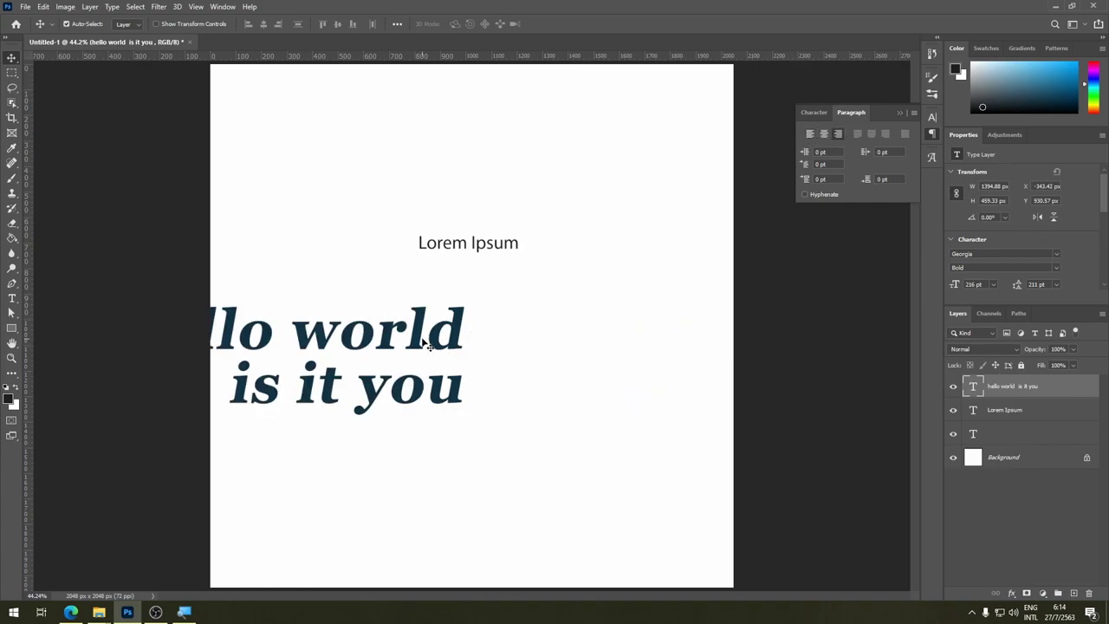
pyautogui.moveTo(446, 338); pyautogui.dragTo(608, 338)
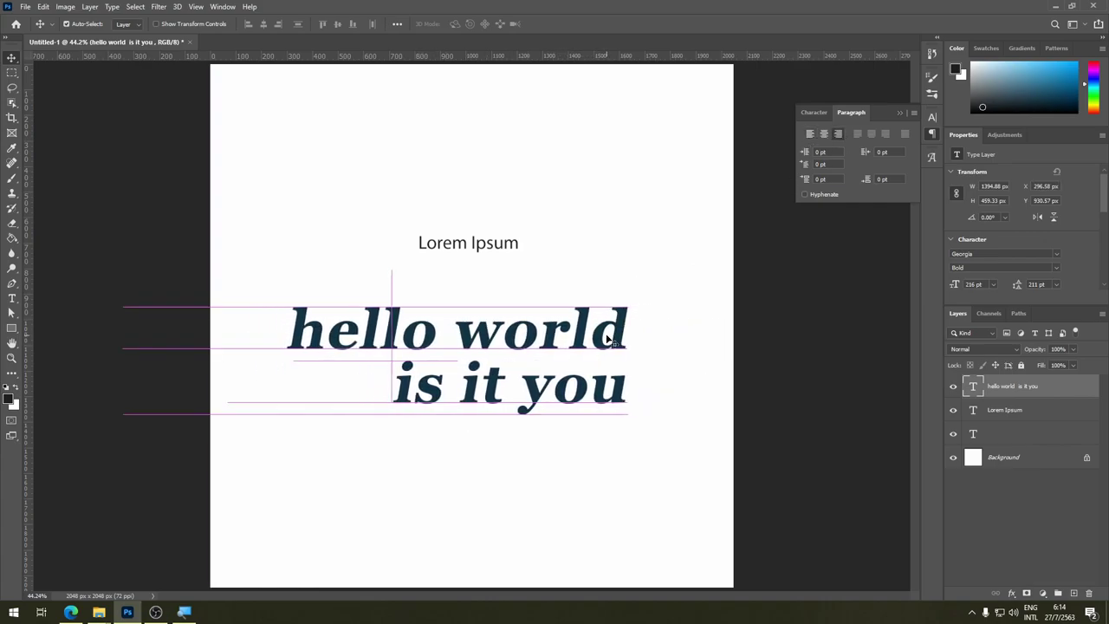
pyautogui.moveTo(598, 325); pyautogui.dragTo(674, 322)
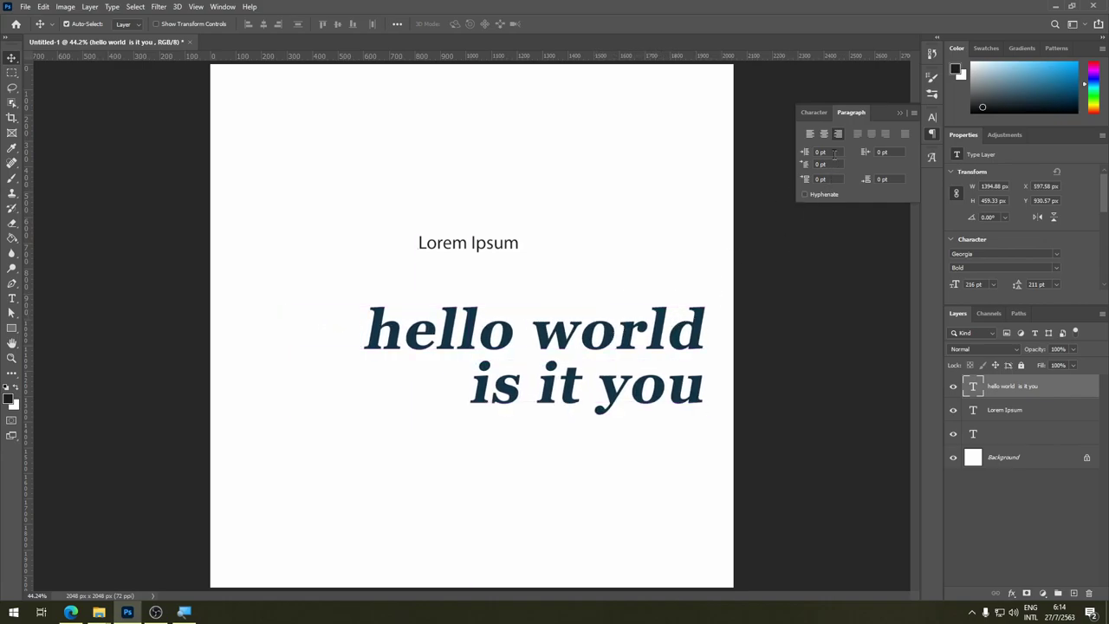
pyautogui.click(809, 136)
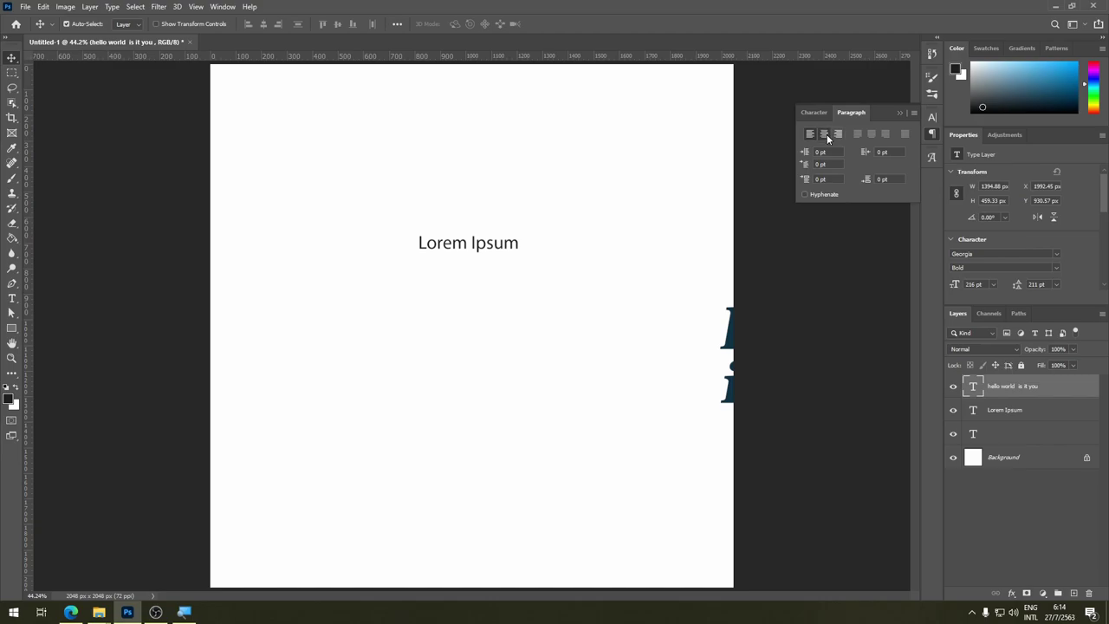
pyautogui.click(827, 136)
pyautogui.moveTo(718, 302)
pyautogui.mouseDown()
pyautogui.moveTo(640, 343)
pyautogui.moveTo(471, 312)
pyautogui.mouseUp()
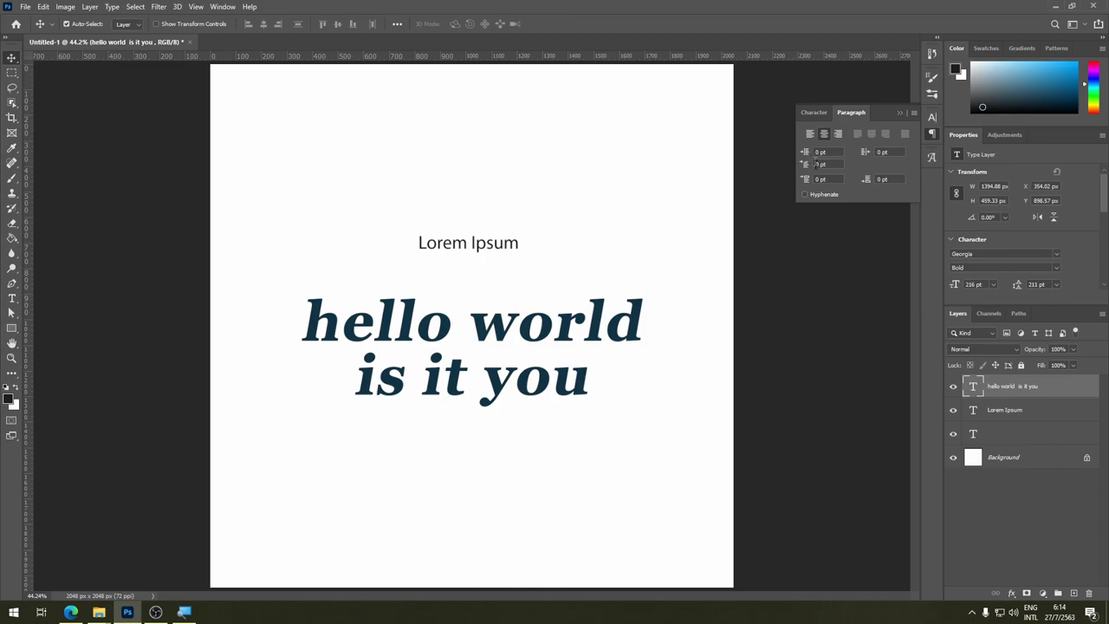
# - Try increasing Indent Left to 76.5 pt, then undo it back to 0 pt
pyautogui.moveTo(807, 153); pyautogui.dragTo(826, 156)
pyautogui.hotkey('ctrl', 'z')
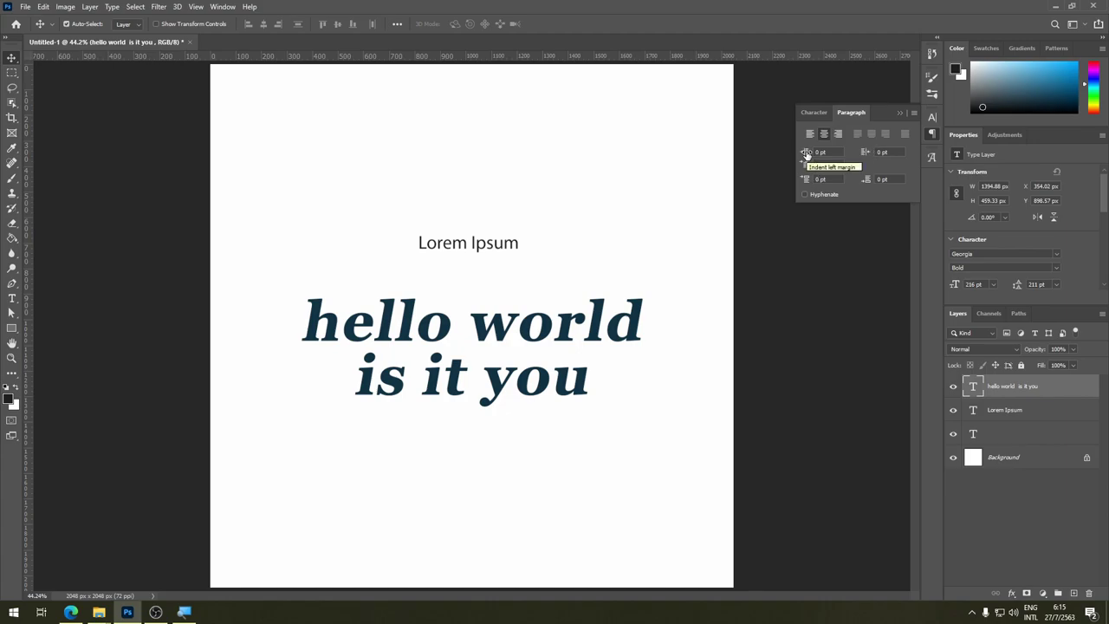
pyautogui.moveTo(805, 153); pyautogui.dragTo(830, 163)
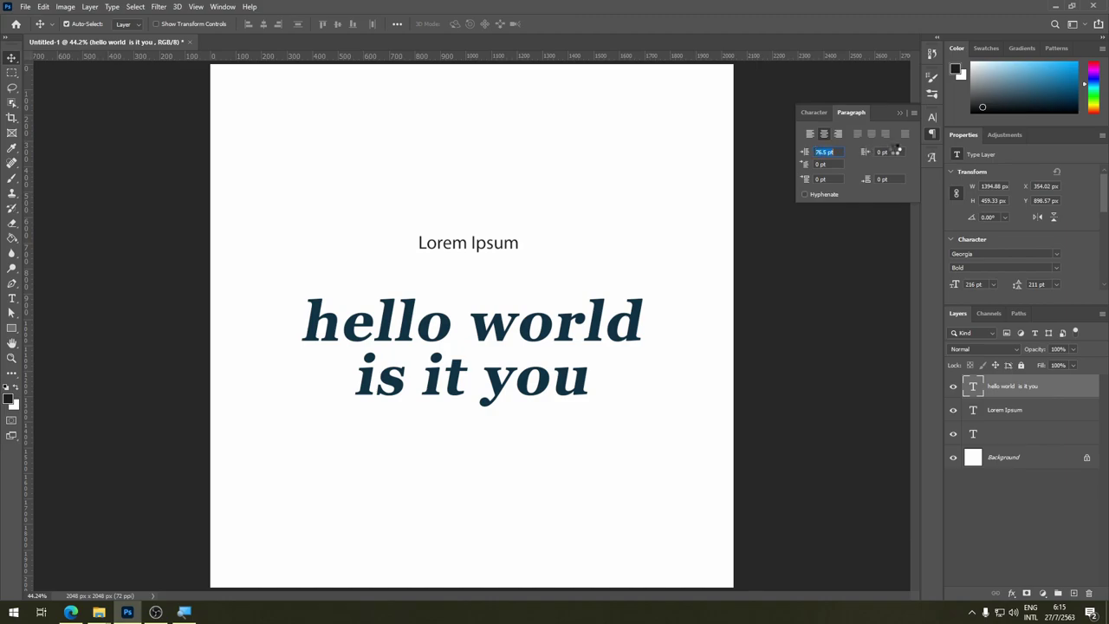
pyautogui.hotkey('ctrl', 'z')
# - Change the hello world font to Arial and check the kerning choices
pyautogui.click(813, 112)
pyautogui.click(863, 134)
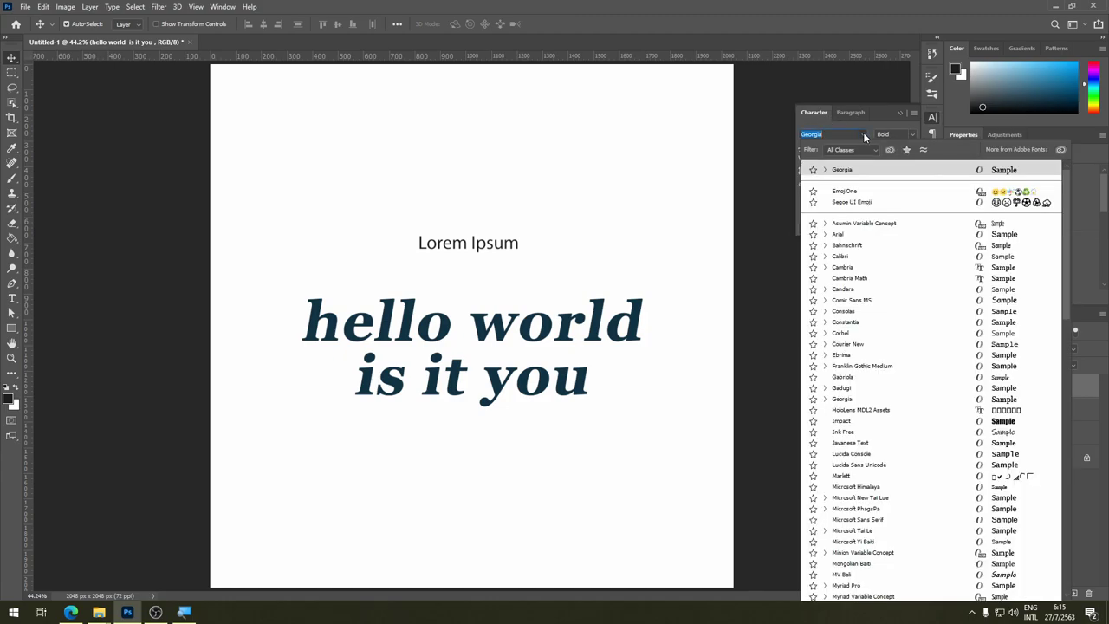
pyautogui.click(895, 234)
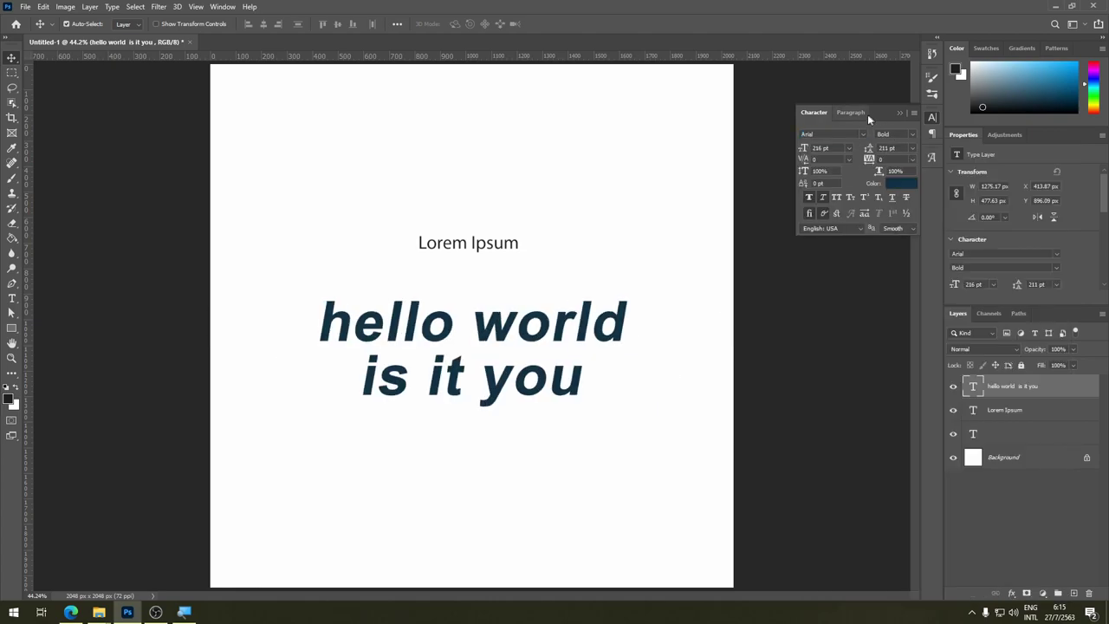
pyautogui.click(848, 160)
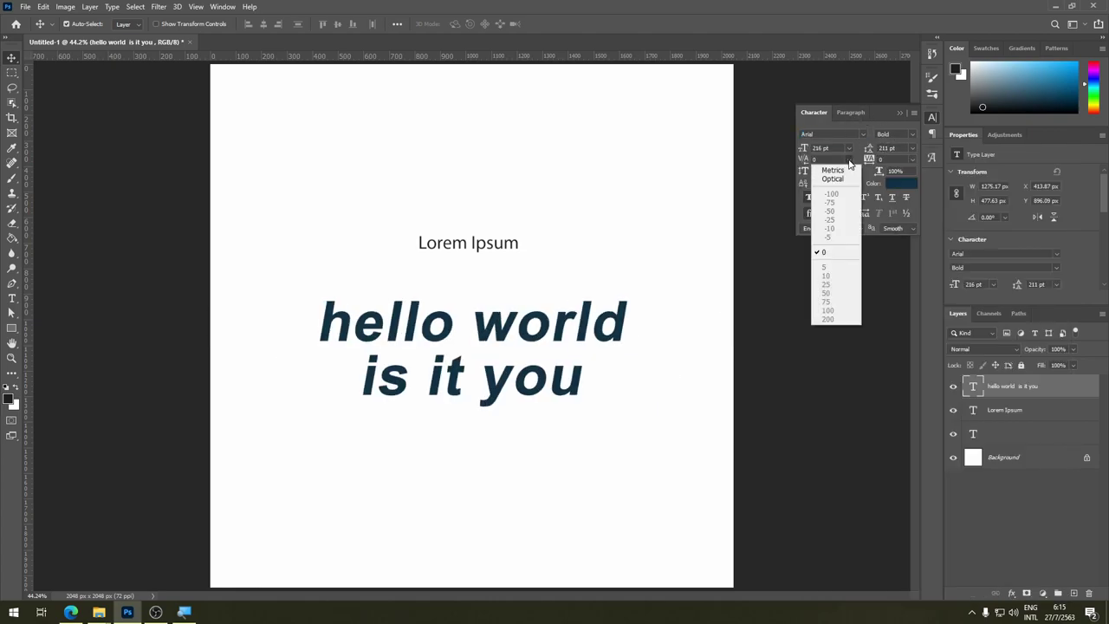
# - Open and dismiss the Character panel's options menu, ending on the Paragraph settings
pyautogui.click(844, 112)
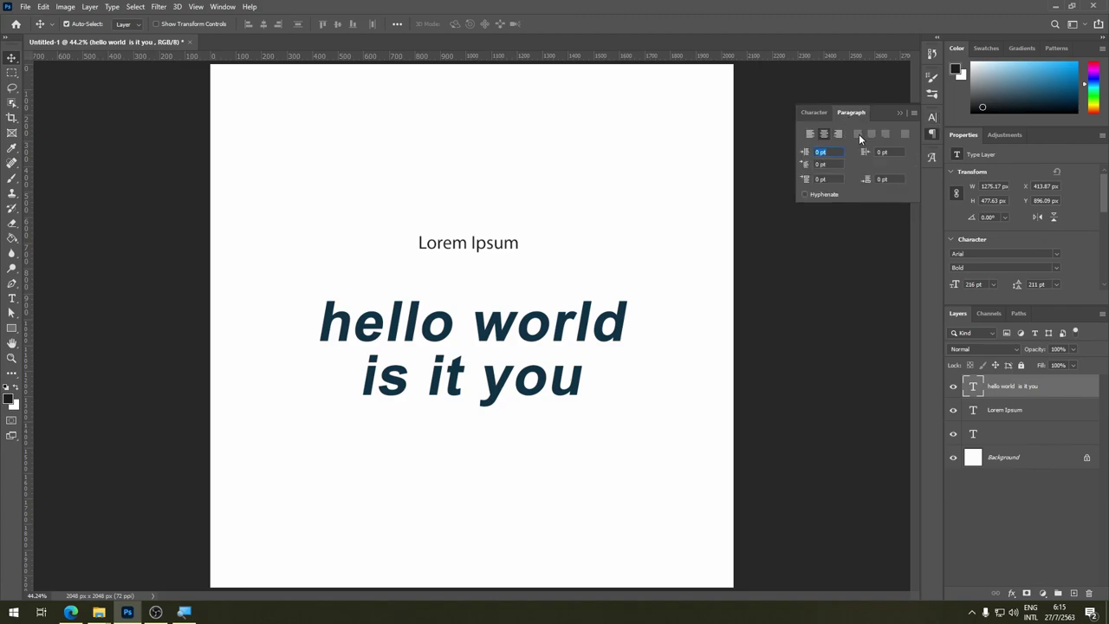
pyautogui.click(901, 115)
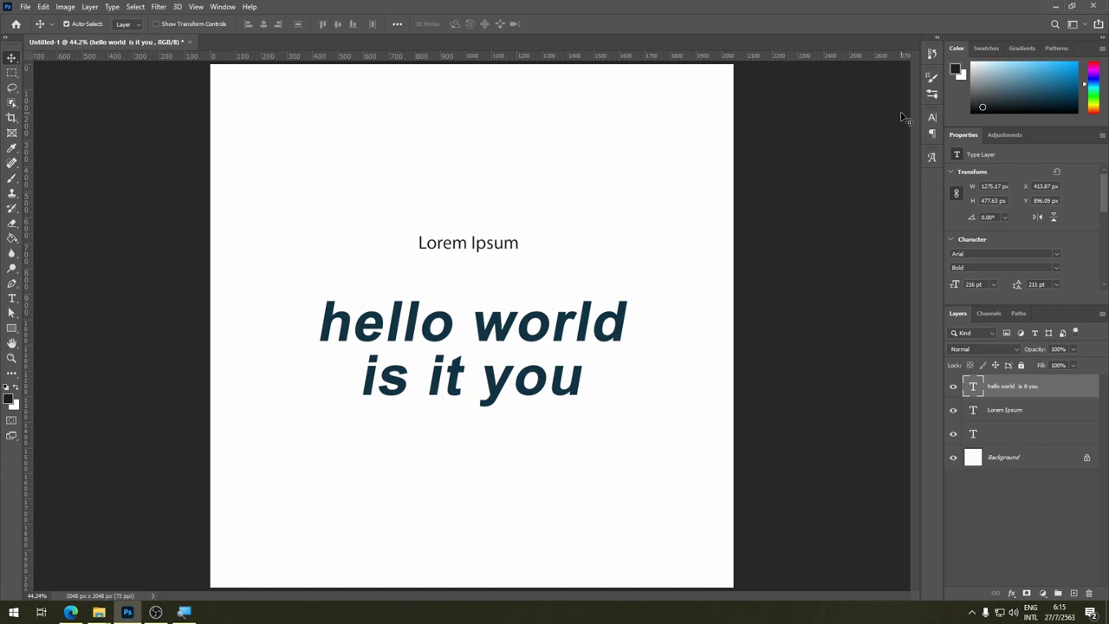
pyautogui.click(931, 117)
pyautogui.click(914, 112)
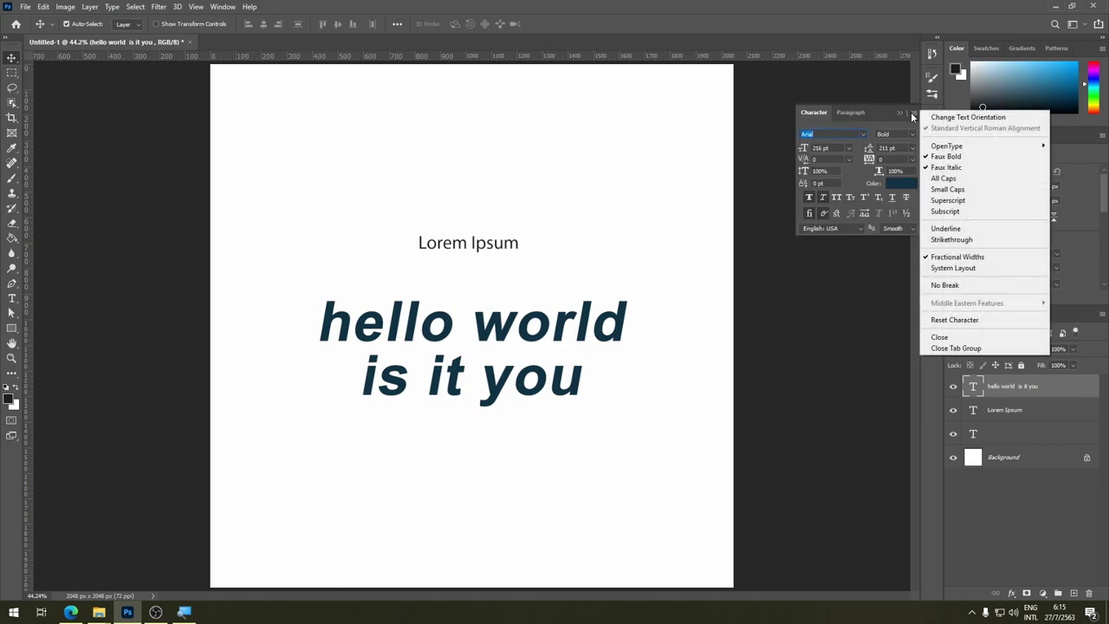
pyautogui.click(853, 114)
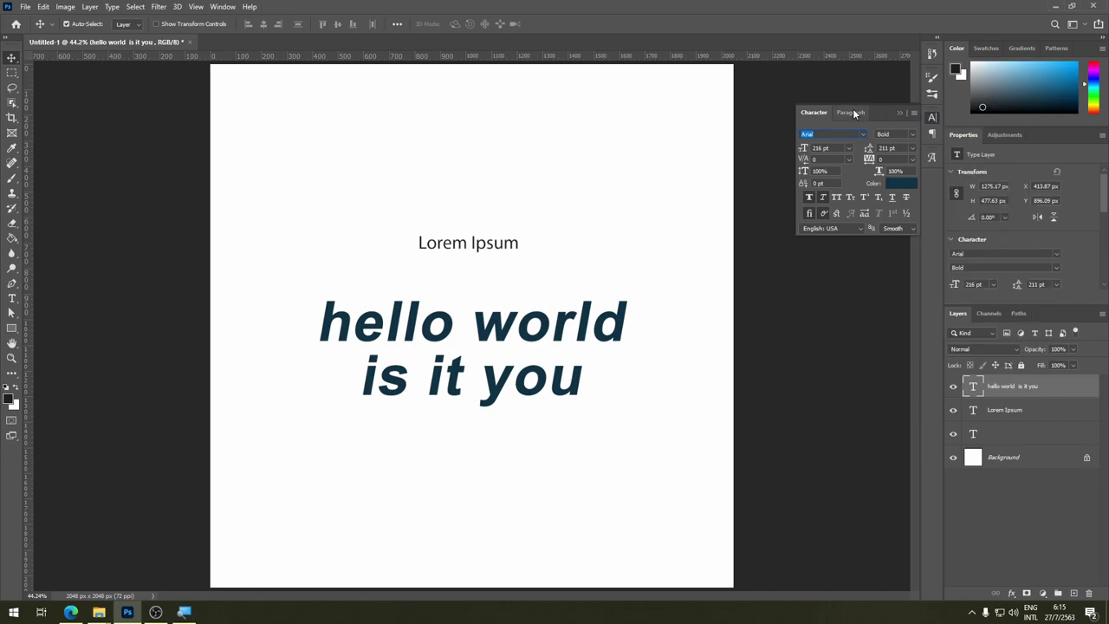
pyautogui.click(857, 114)
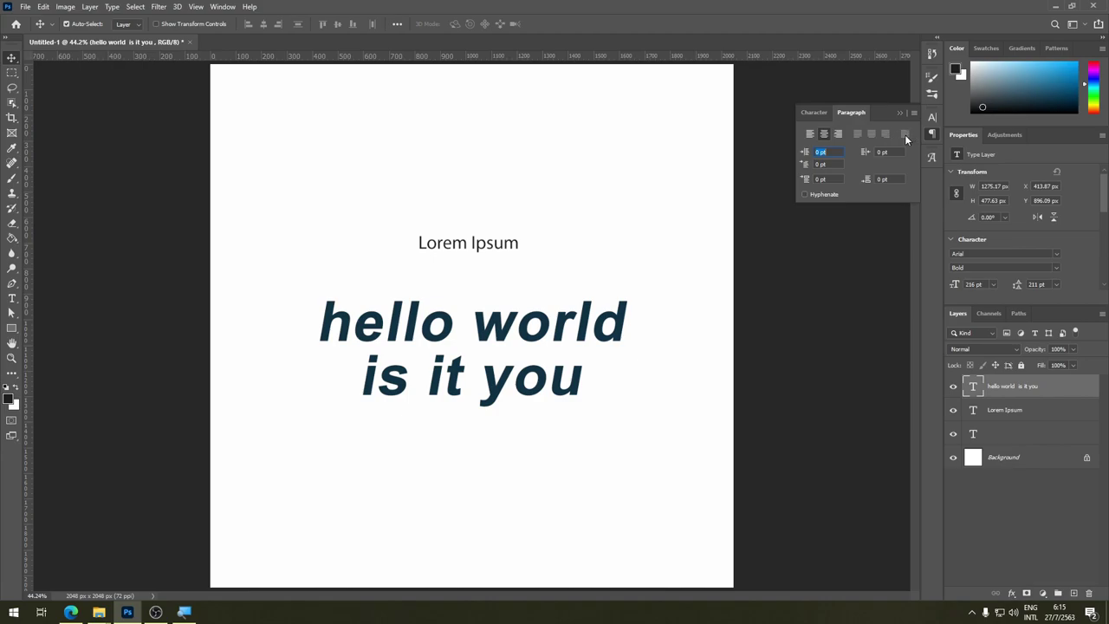
pyautogui.click(12, 298)
pyautogui.click(573, 378)
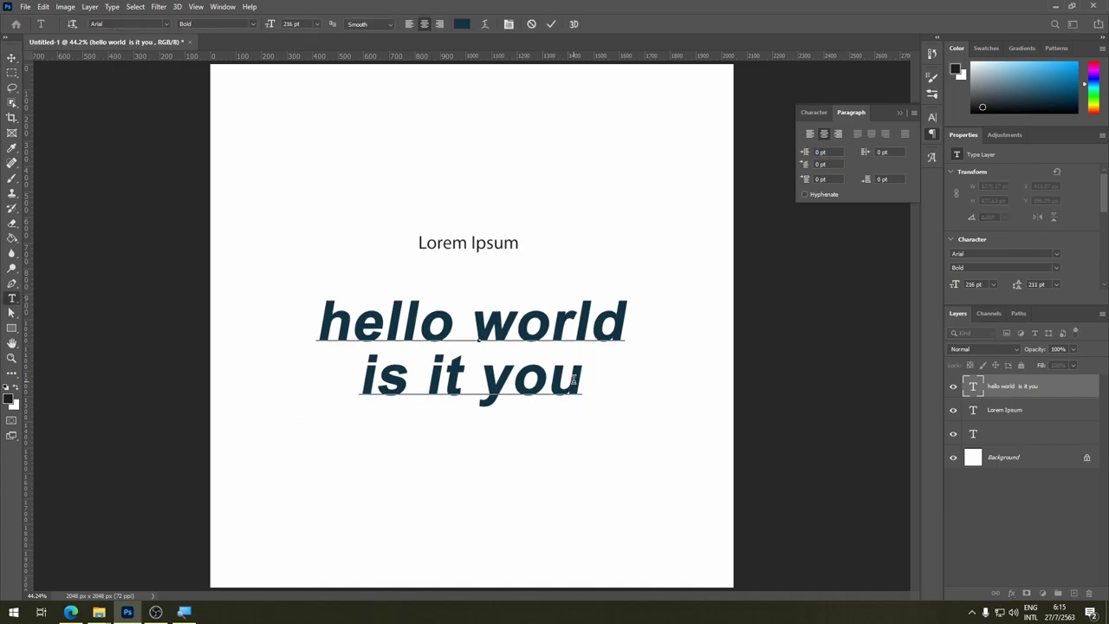
pyautogui.write('48748v748d1978')
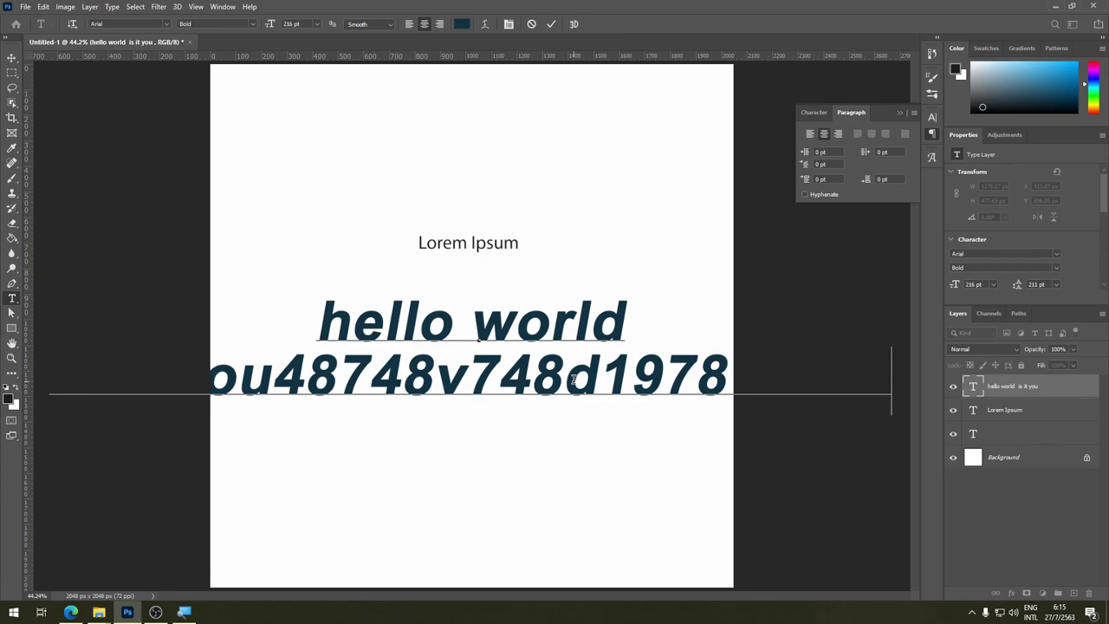
pyautogui.press('Return')
pyautogui.write('9+54+59+59819819581')
pyautogui.press('Return')
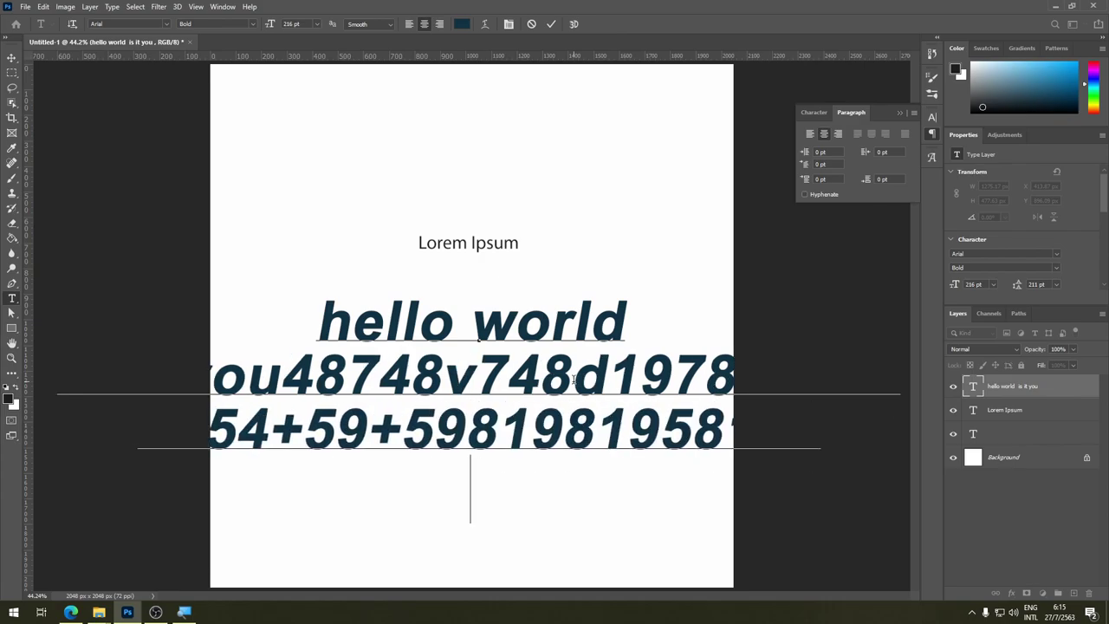
pyautogui.write('dsgdsgdwgdeg')
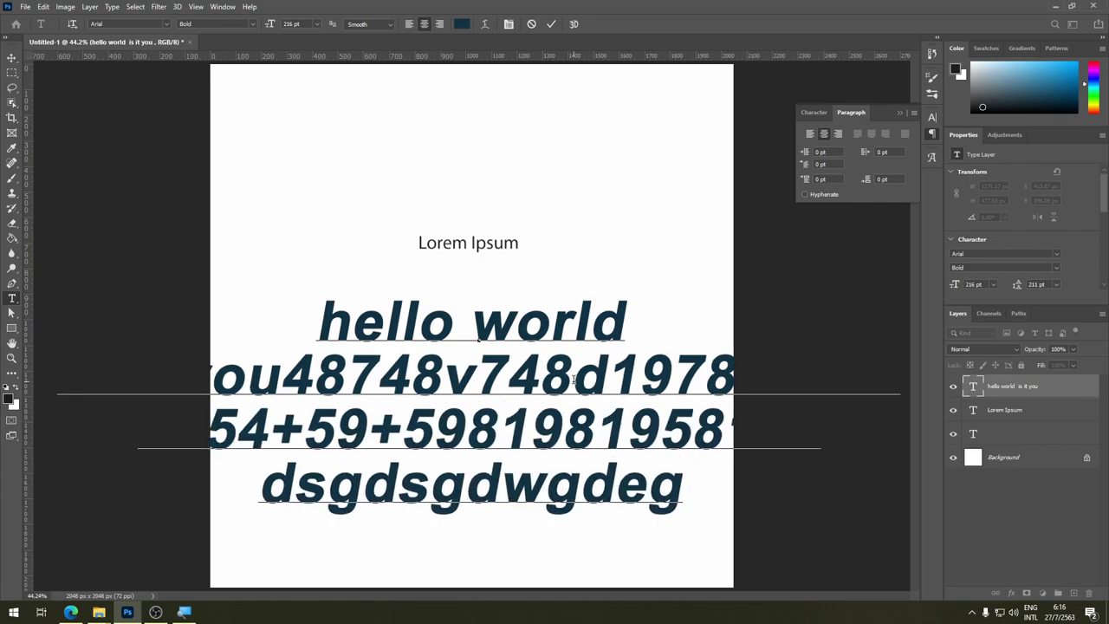
pyautogui.hotkey('ctrl', 'Return')
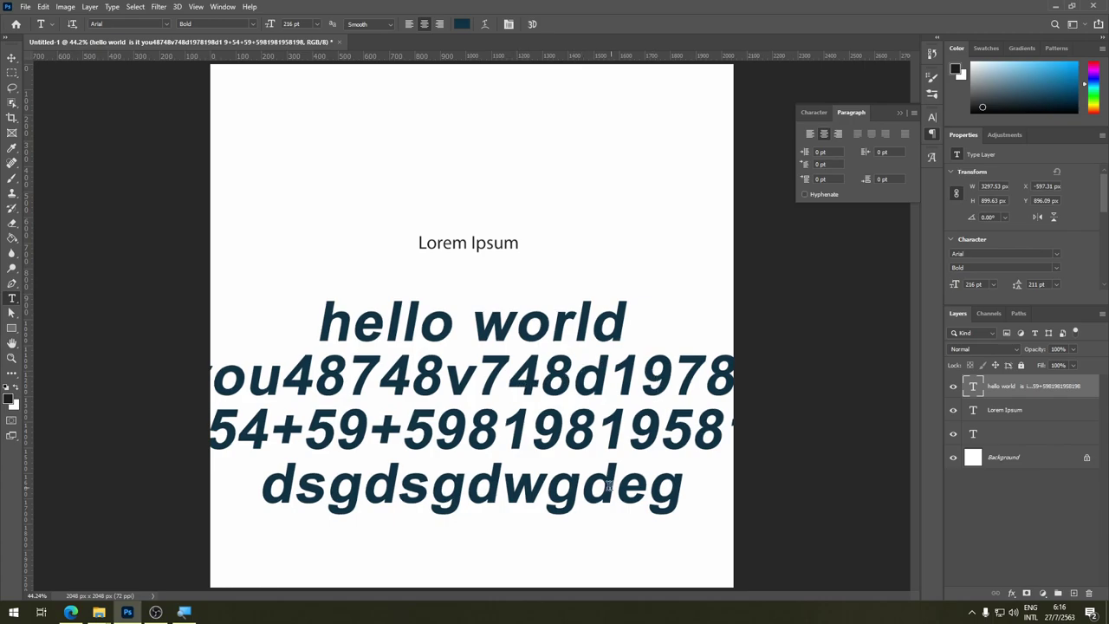
# - Set the text size to 60 pt and place the block below Lorem Ipsum
pyautogui.click(11, 58)
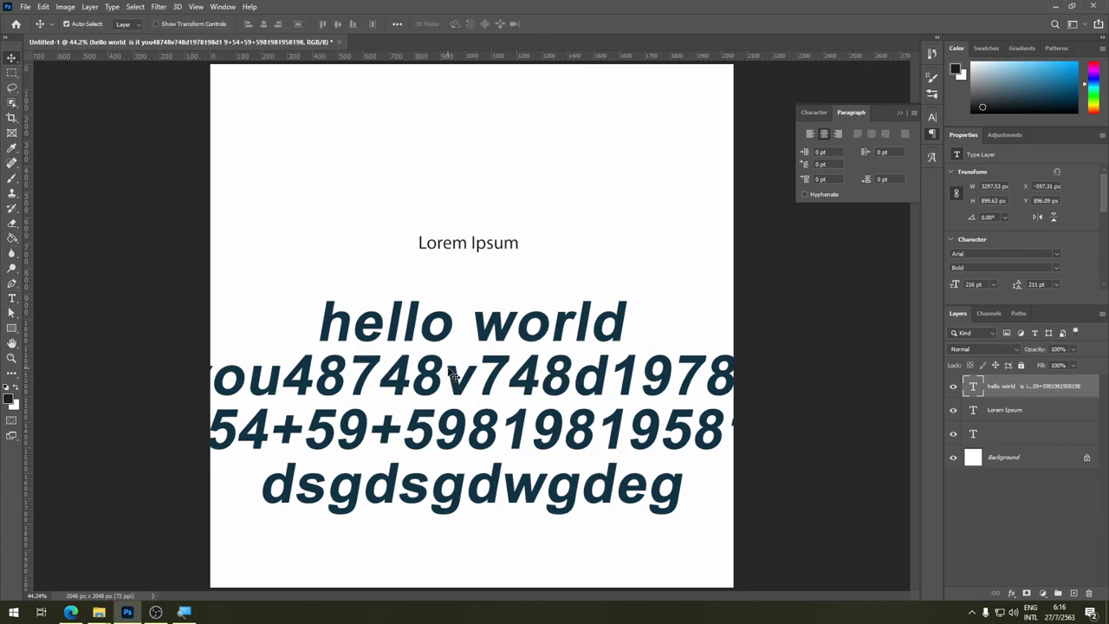
pyautogui.moveTo(450, 374); pyautogui.dragTo(454, 337)
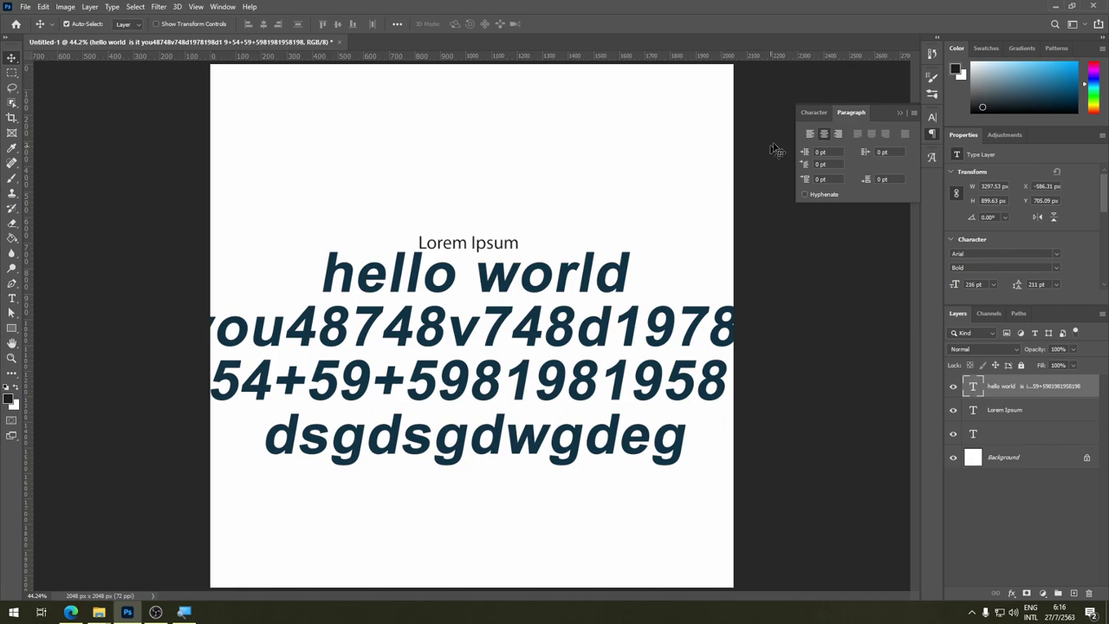
pyautogui.click(814, 112)
pyautogui.click(849, 148)
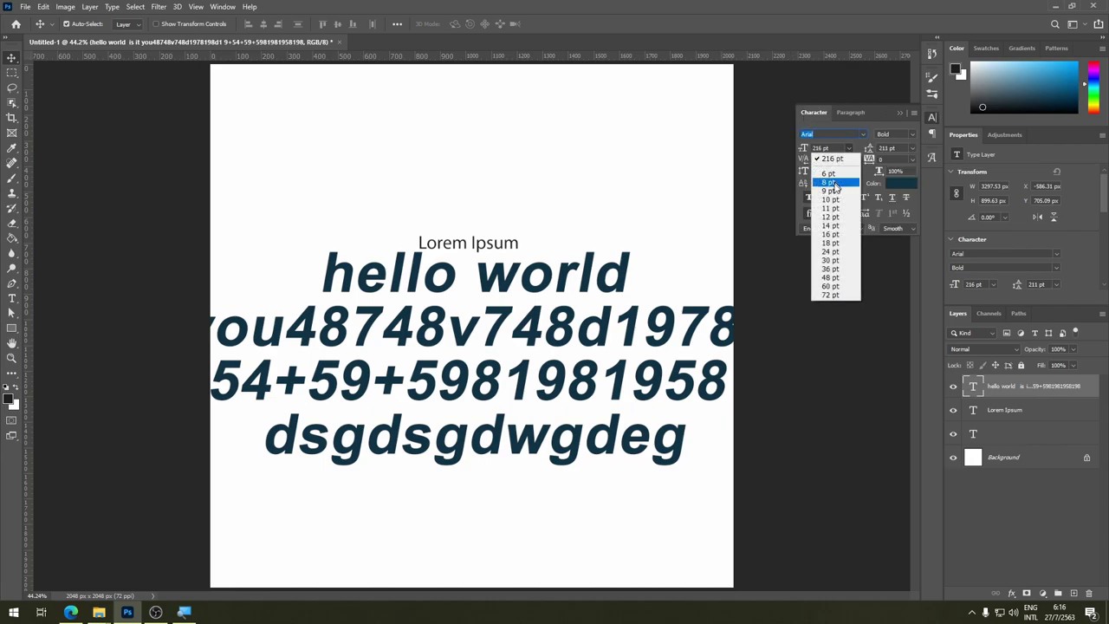
pyautogui.click(829, 289)
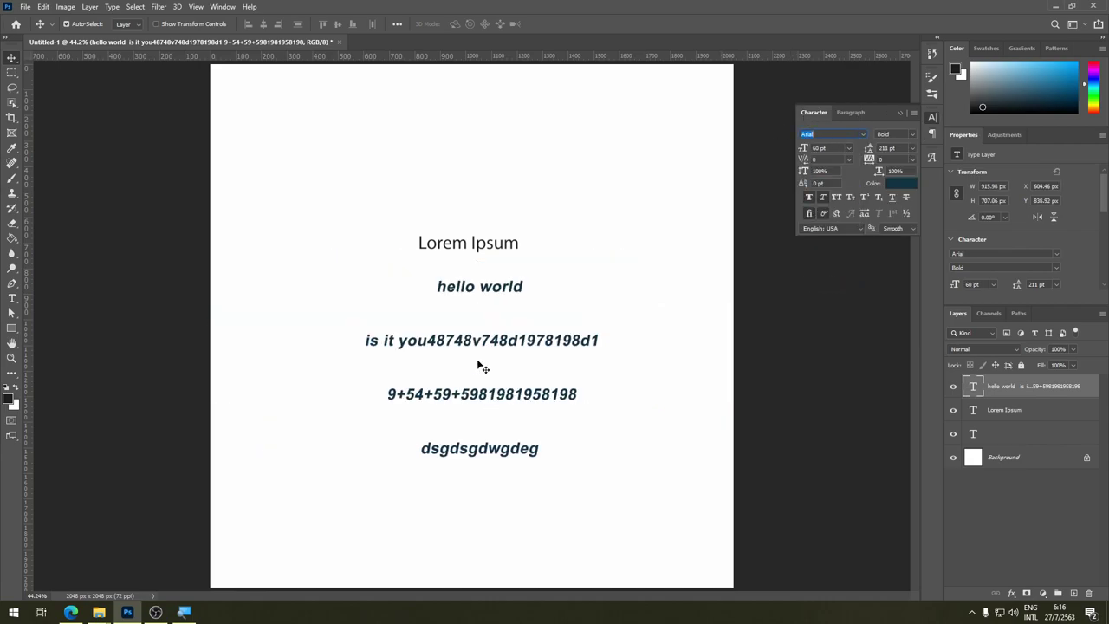
pyautogui.moveTo(510, 346); pyautogui.dragTo(506, 374)
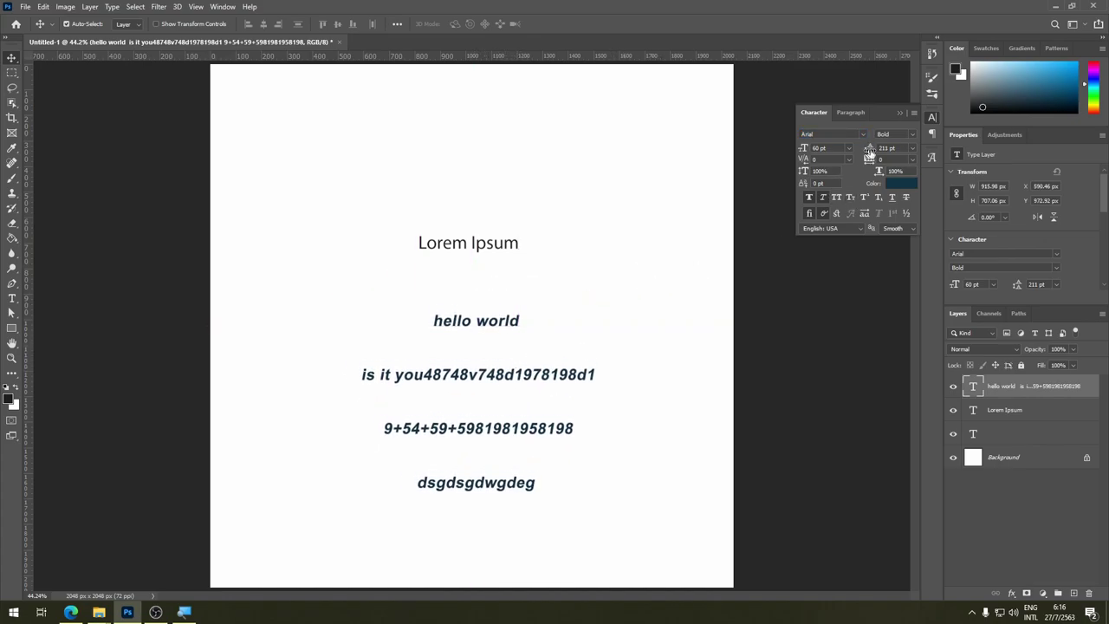
# - Set leading to Auto and, after trying -50, reset tracking to 0
pyautogui.moveTo(868, 152); pyautogui.dragTo(770, 147)
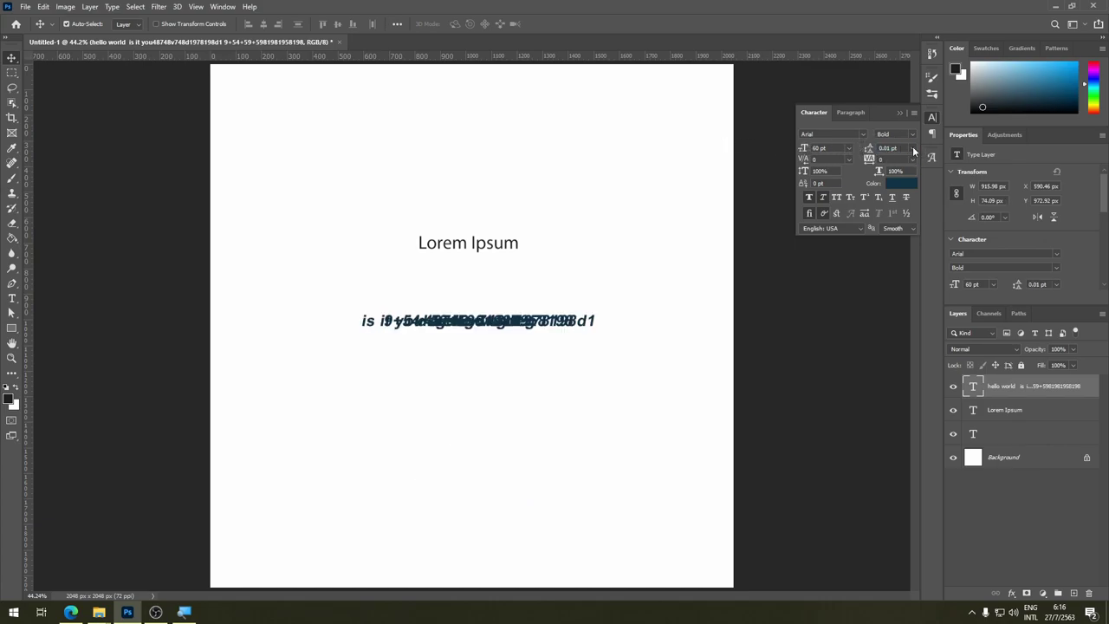
pyautogui.click(912, 148)
pyautogui.click(906, 163)
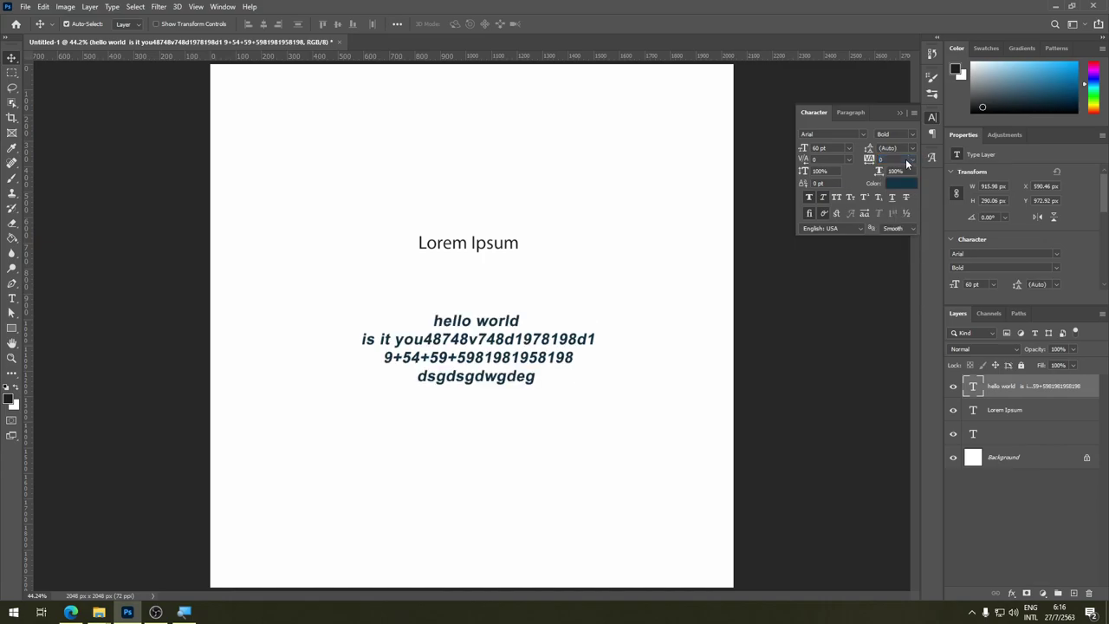
pyautogui.click(912, 165)
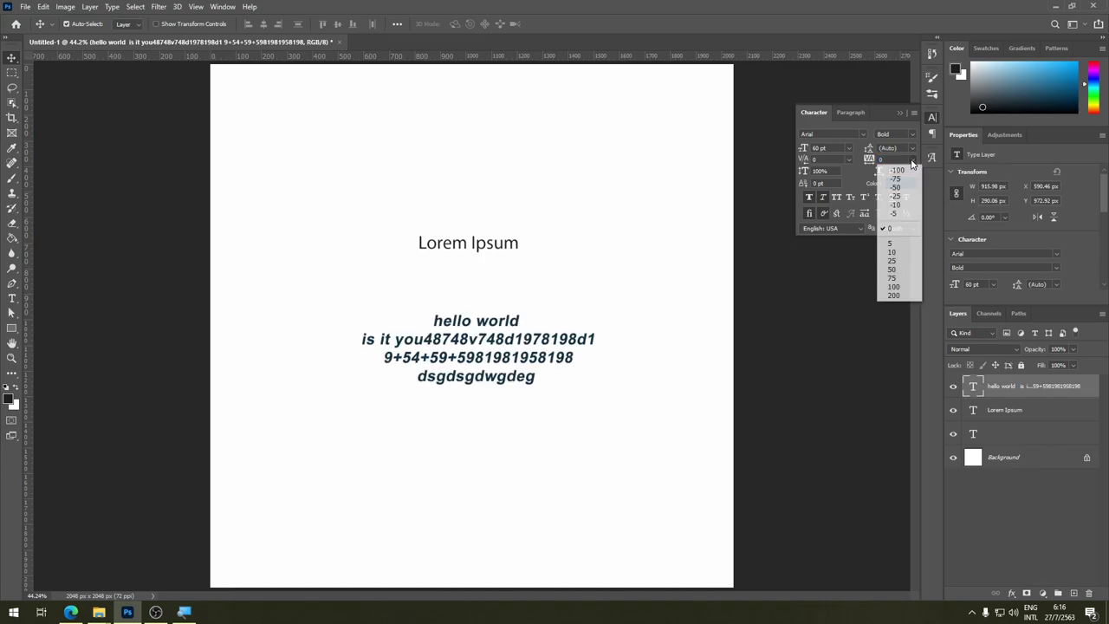
pyautogui.click(897, 187)
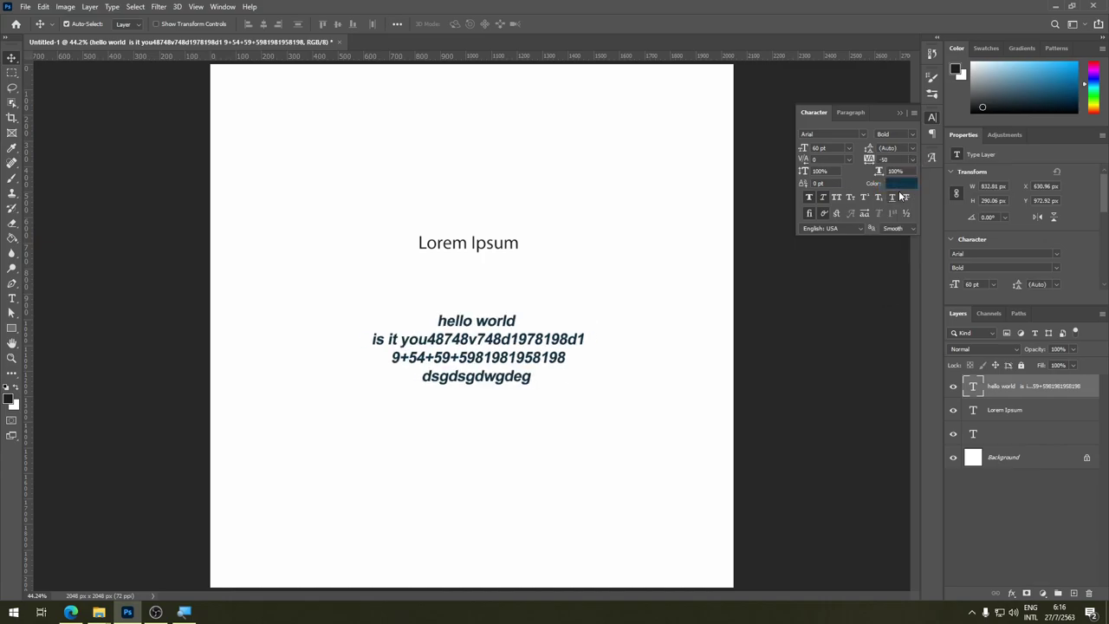
pyautogui.click(912, 159)
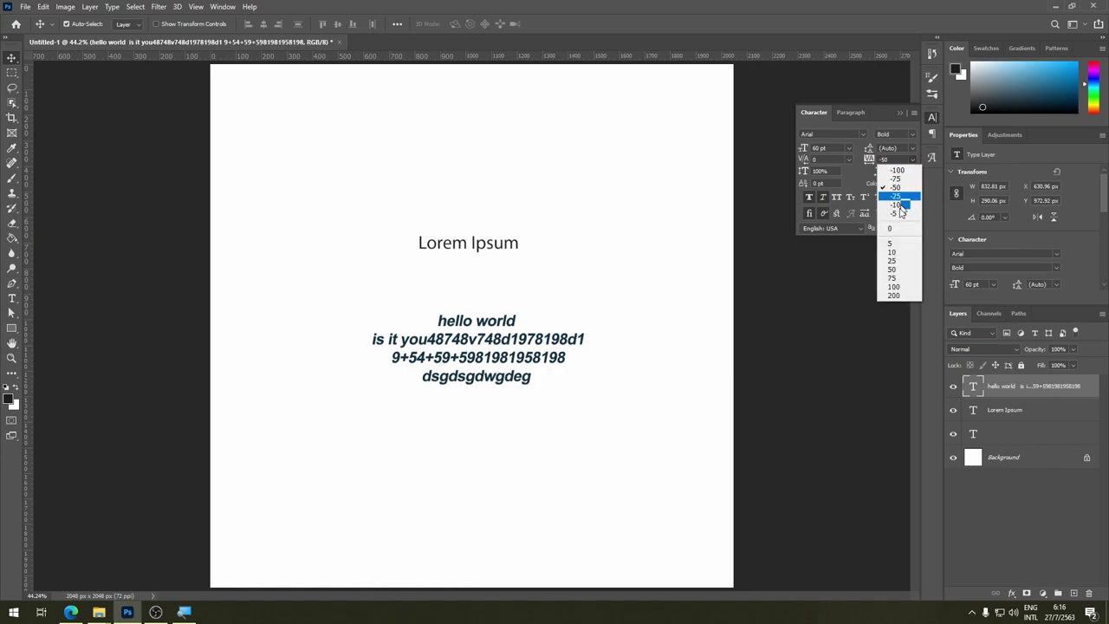
pyautogui.click(897, 229)
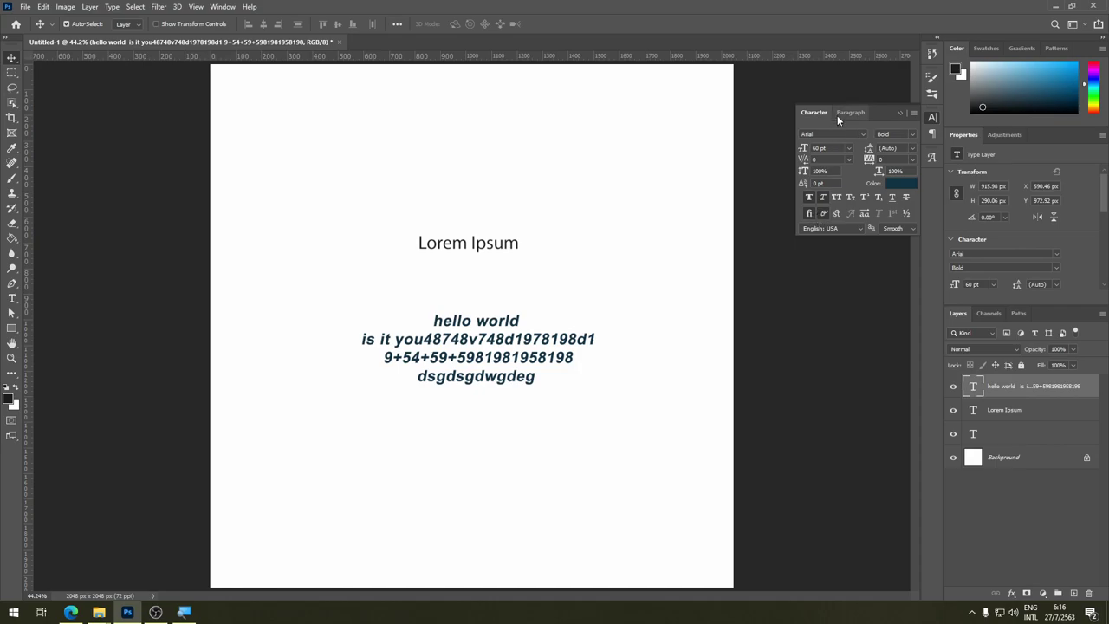
# - Left-align the four-line paragraph and drag it up under the Lorem Ipsum heading's left edge
pyautogui.click(847, 113)
pyautogui.click(839, 134)
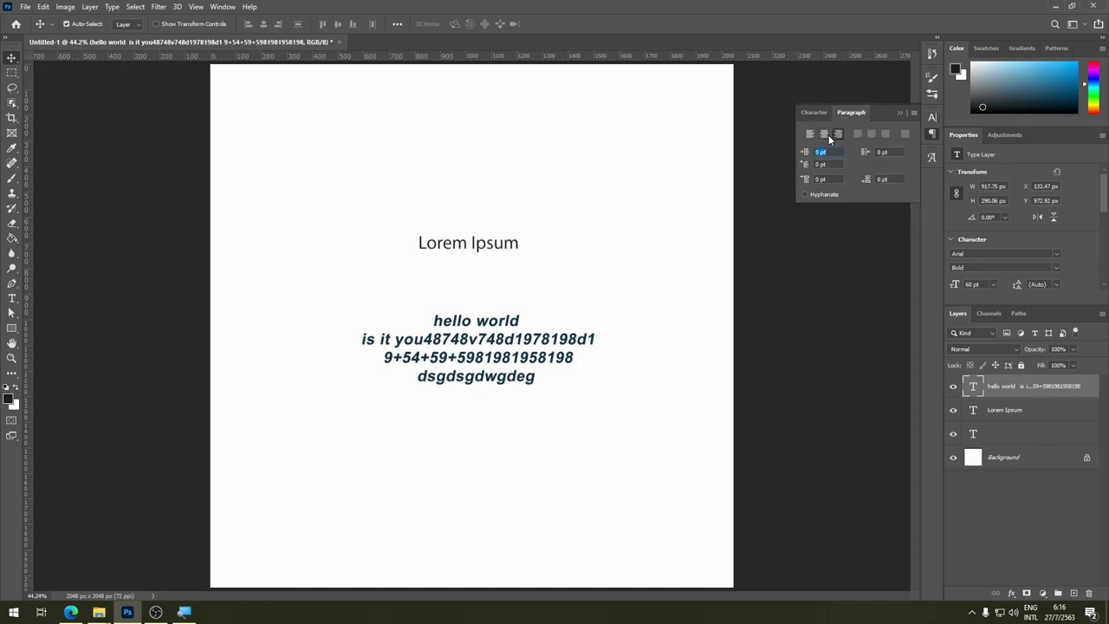
pyautogui.click(811, 134)
pyautogui.moveTo(567, 347); pyautogui.dragTo(507, 309)
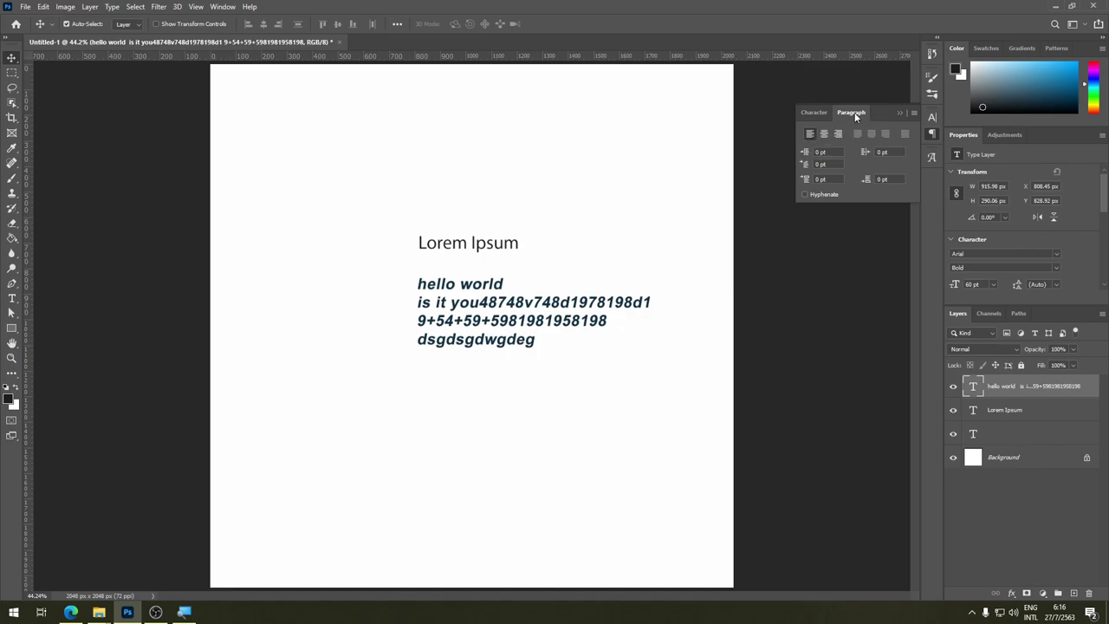
# - Close the Character and Paragraph panels and add the Lorem Ipsum layer to the selection
pyautogui.click(813, 112)
pyautogui.click(910, 113)
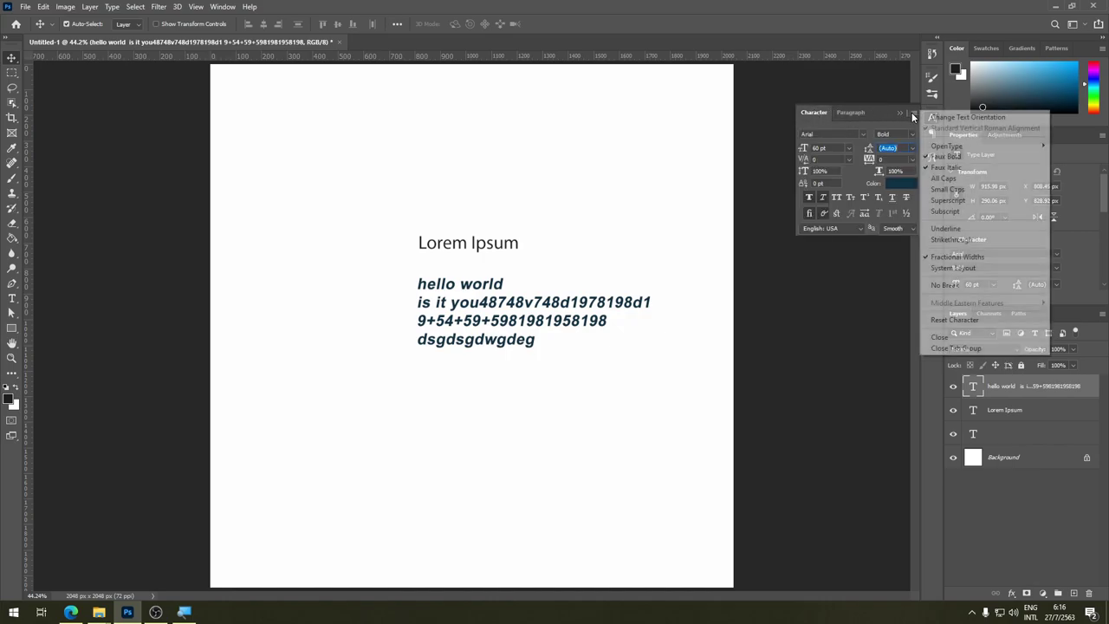
pyautogui.click(913, 116)
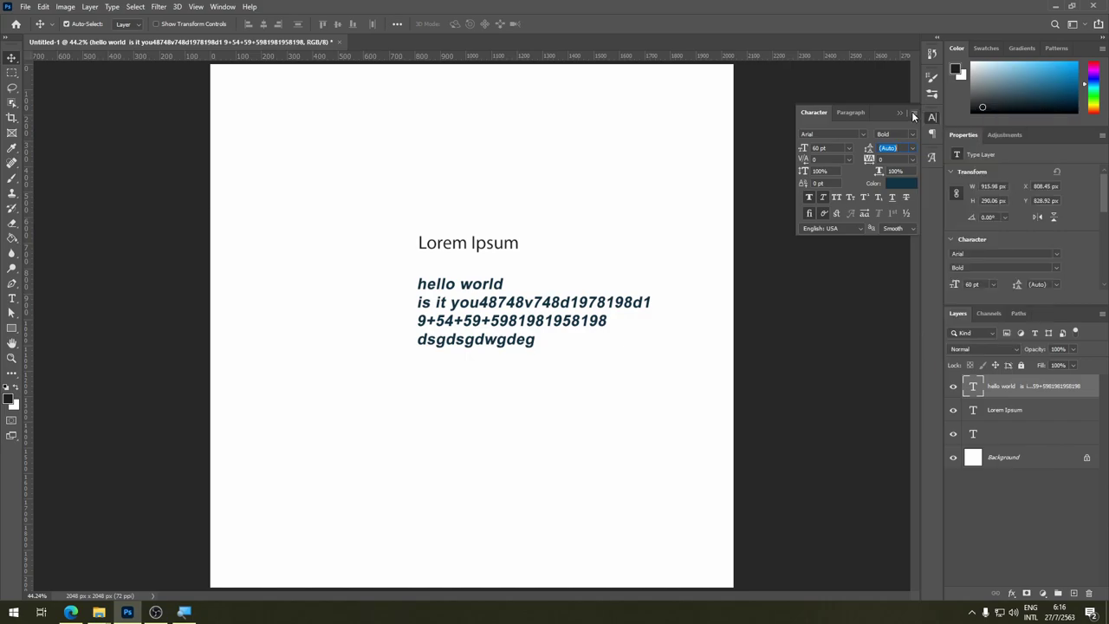
pyautogui.click(903, 113)
pyautogui.click(931, 118)
pyautogui.click(932, 135)
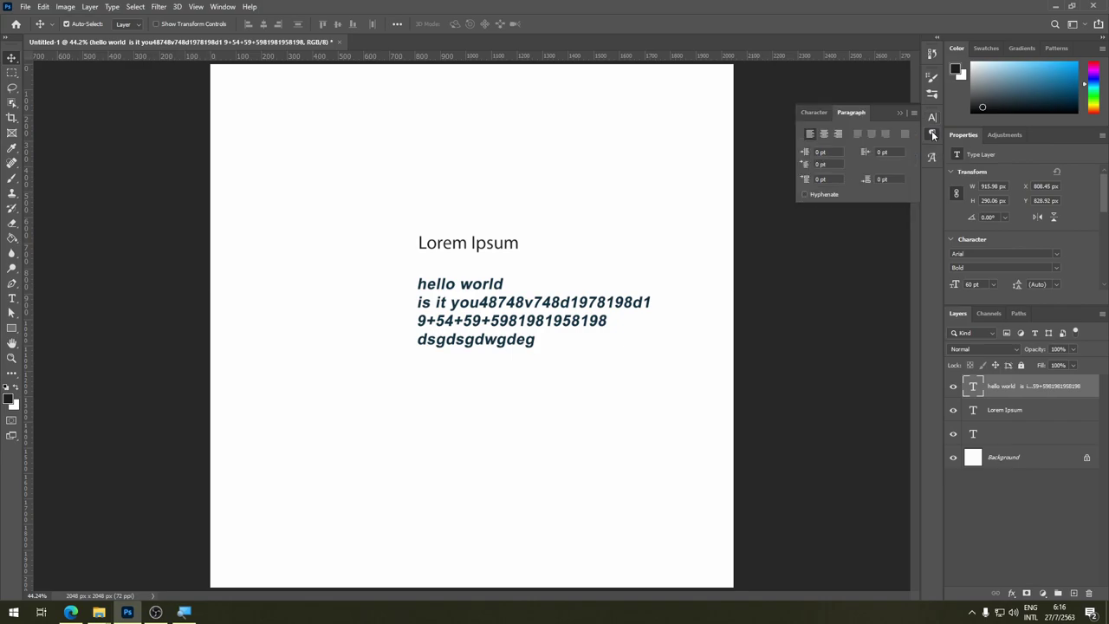
pyautogui.click(931, 134)
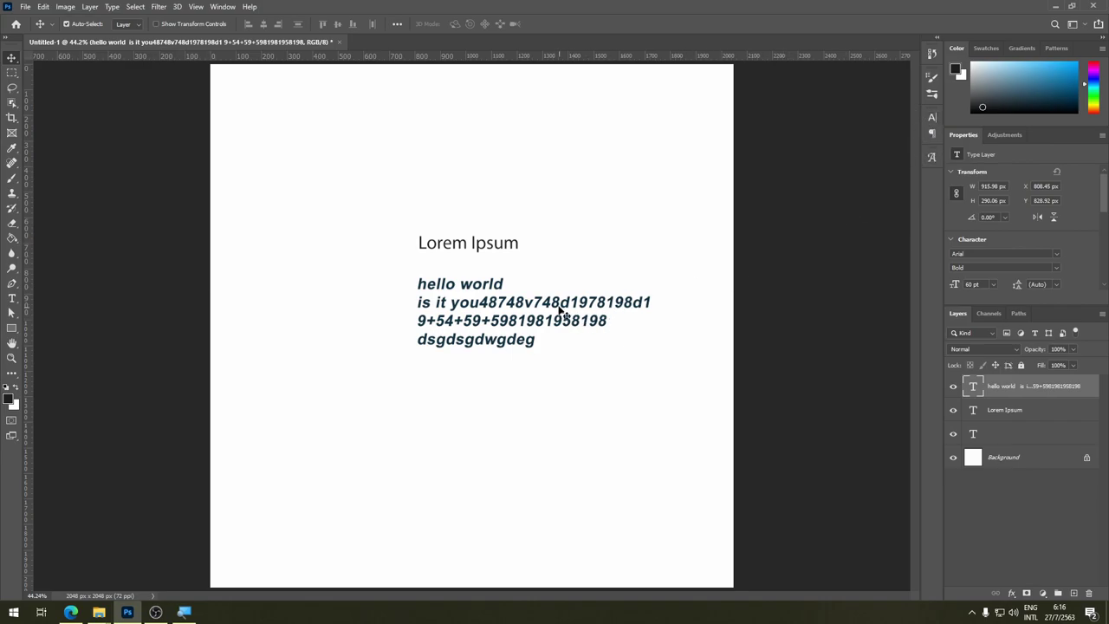
pyautogui.keyDown('shift'); pyautogui.click(1018, 411); pyautogui.keyUp('shift')
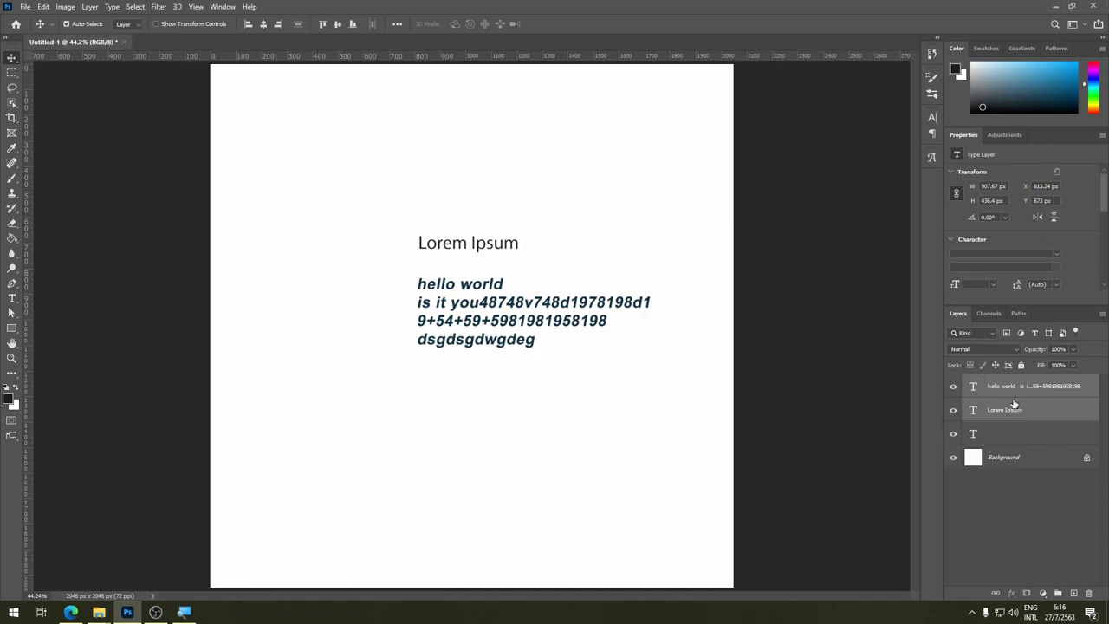
# - Delete the text layers, leaving only Background, and draw an S-shaped open curved pen path
pyautogui.press('Delete')
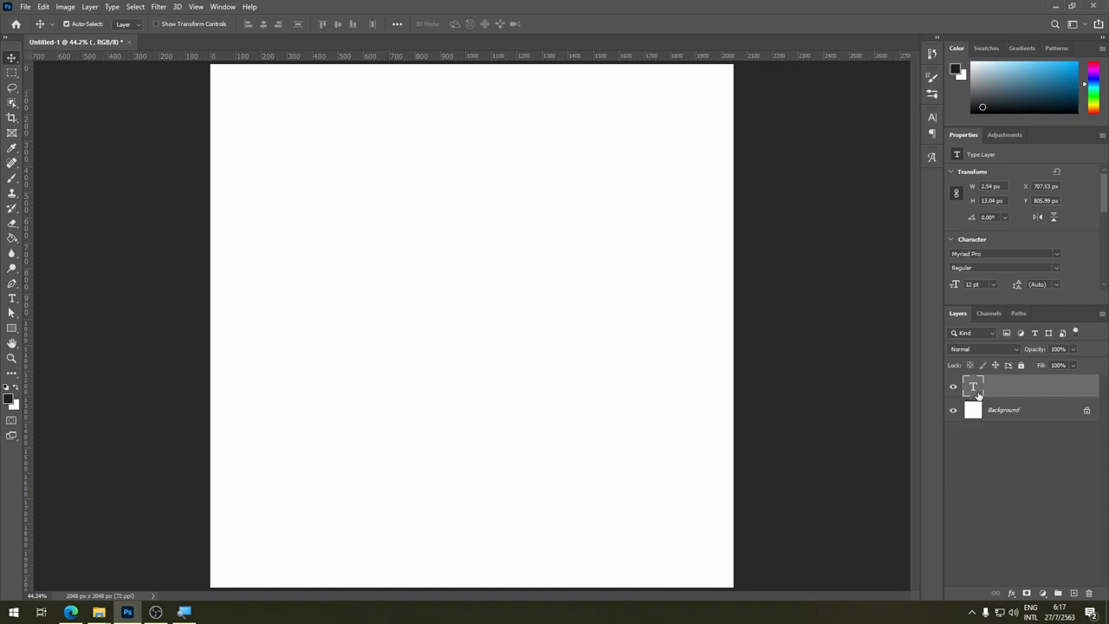
pyautogui.press('Delete')
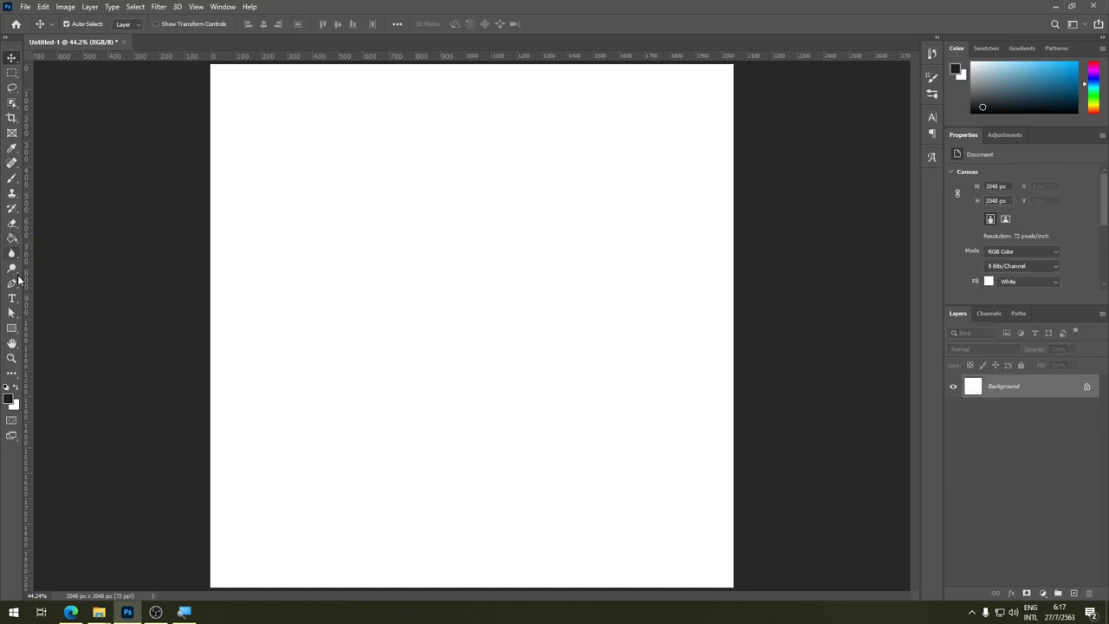
pyautogui.click(11, 282)
pyautogui.click(290, 285)
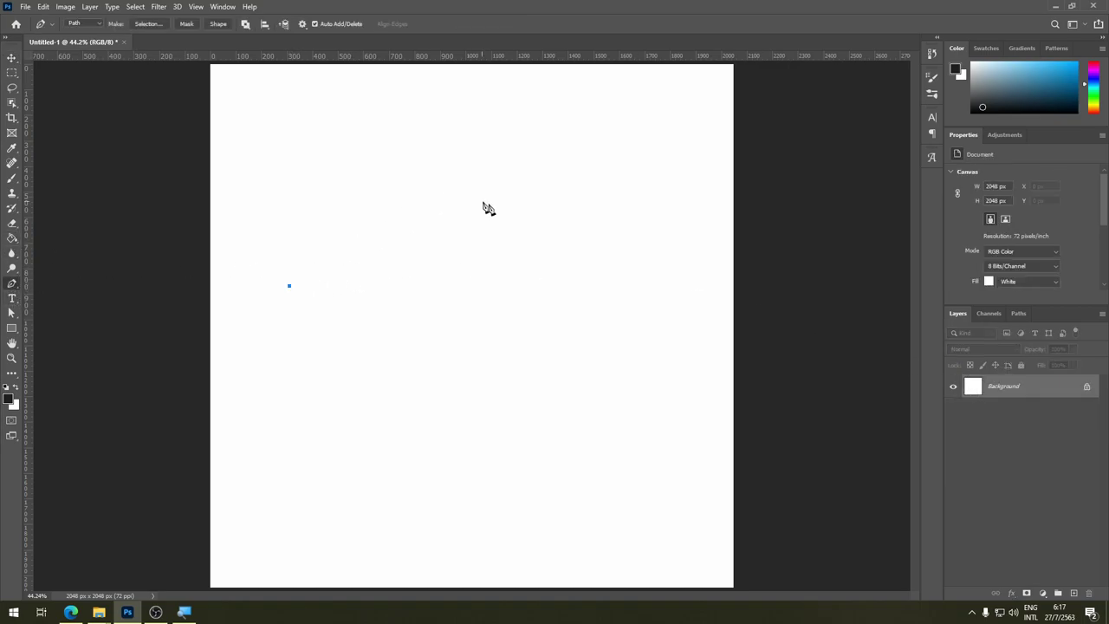
pyautogui.moveTo(514, 216); pyautogui.dragTo(583, 300)
pyautogui.moveTo(541, 425); pyautogui.dragTo(609, 443)
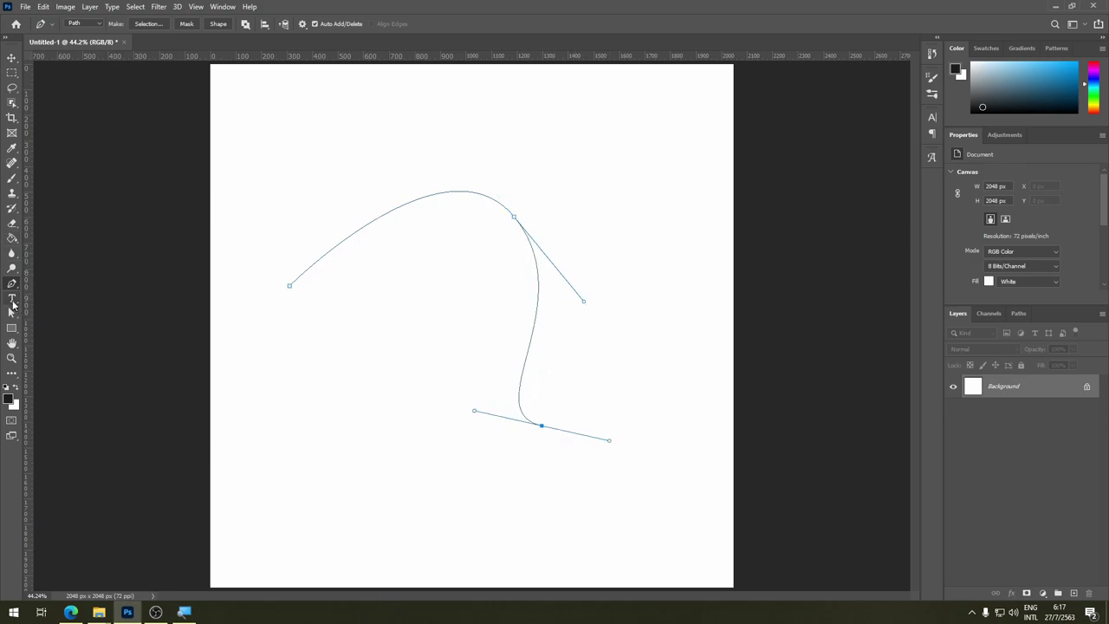
pyautogui.click(13, 300)
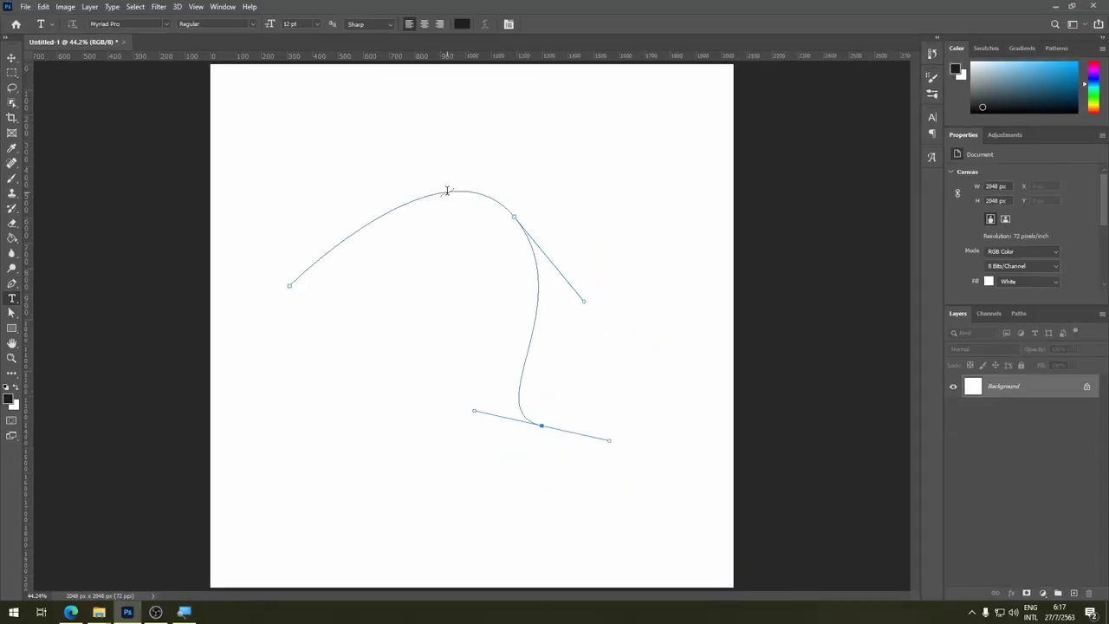
# - Add committed Lorem ipsum placeholder text running along the curved path
pyautogui.click(447, 189)
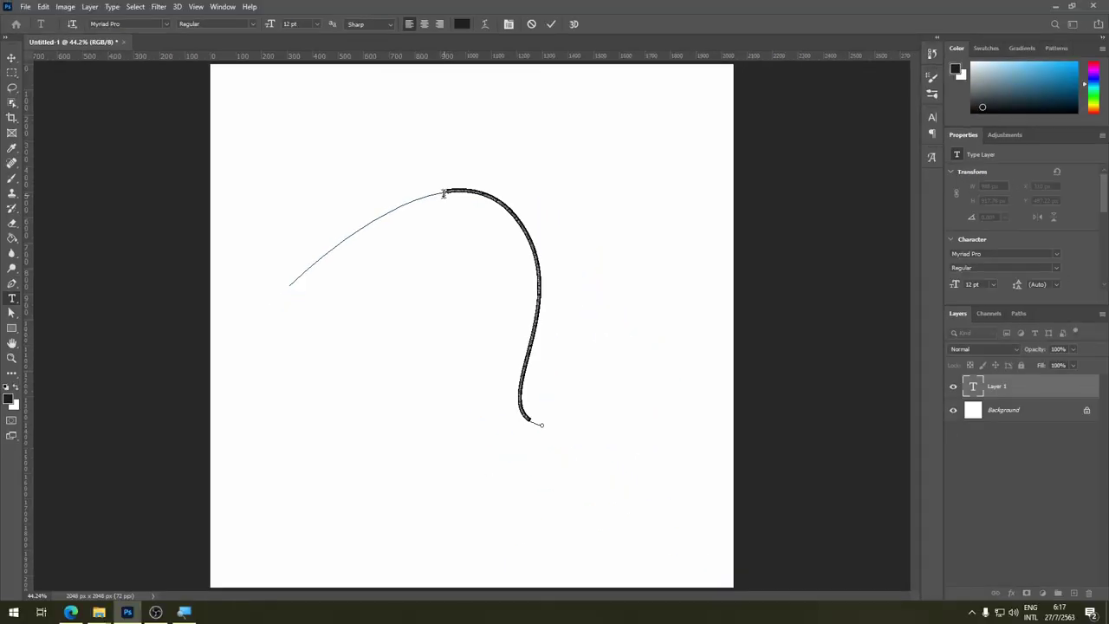
pyautogui.hotkey('ctrl', 'Return')
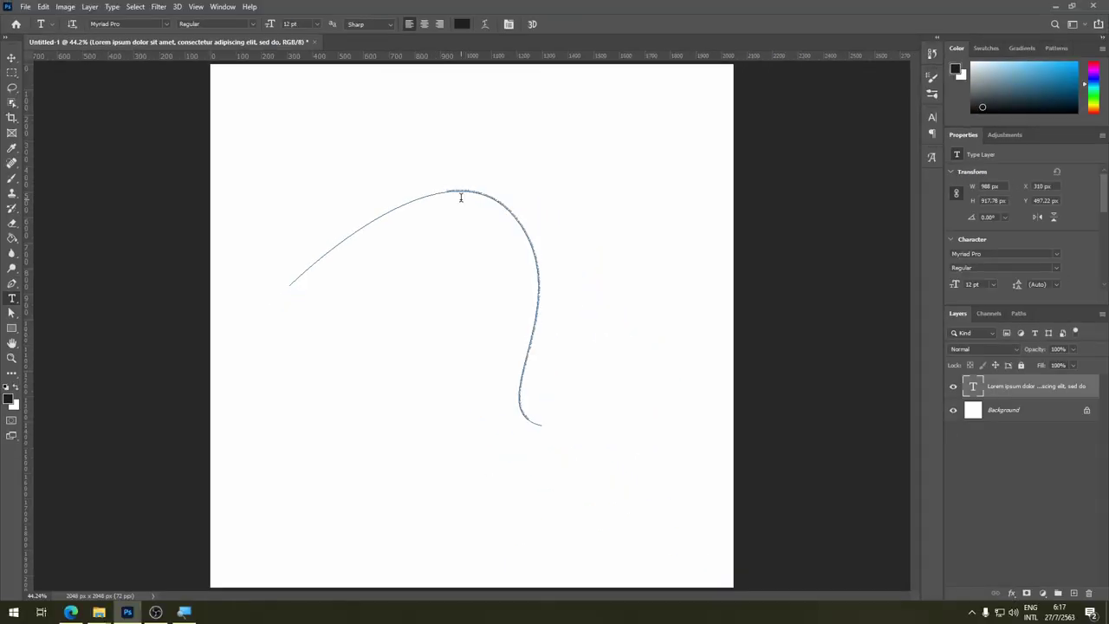
pyautogui.click(12, 57)
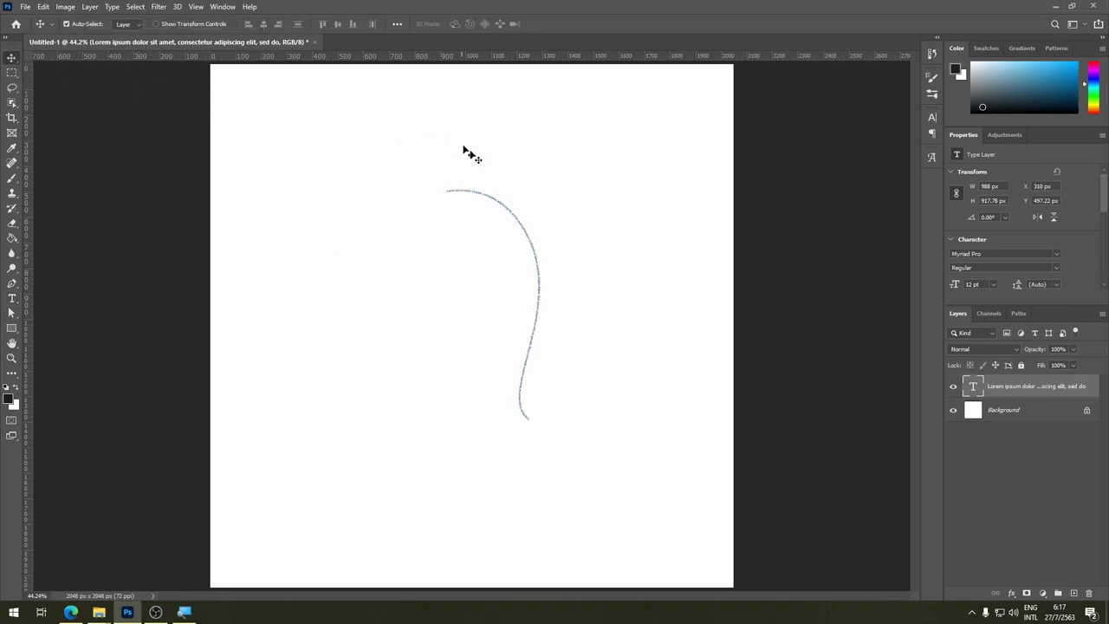
# - Raise the path text size from 12 pt through 48 pt to 72 pt
pyautogui.click(931, 117)
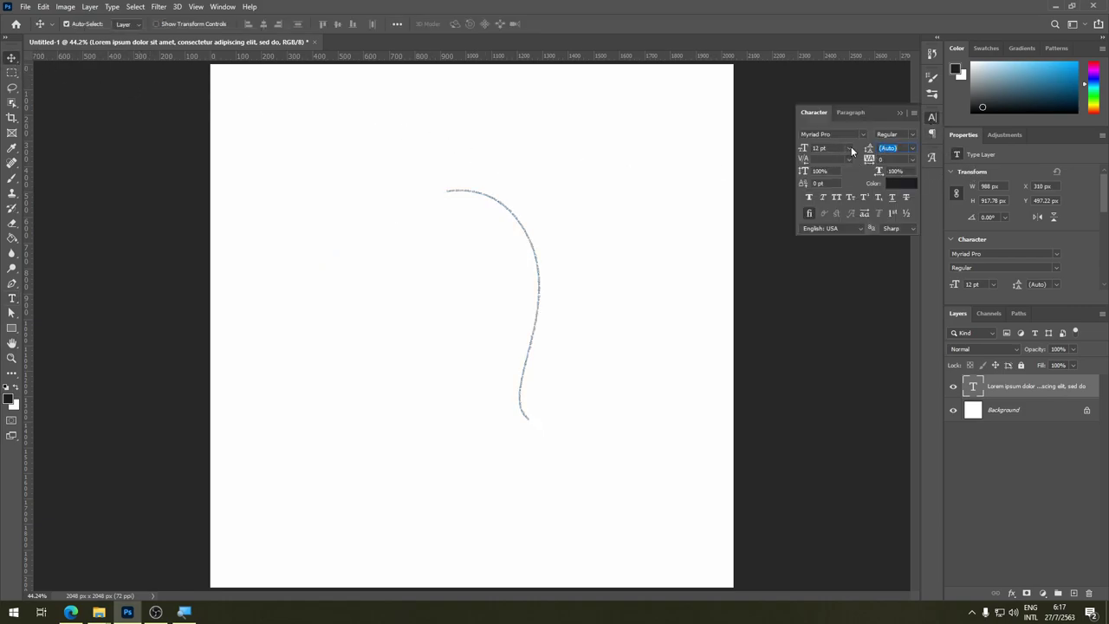
pyautogui.click(850, 151)
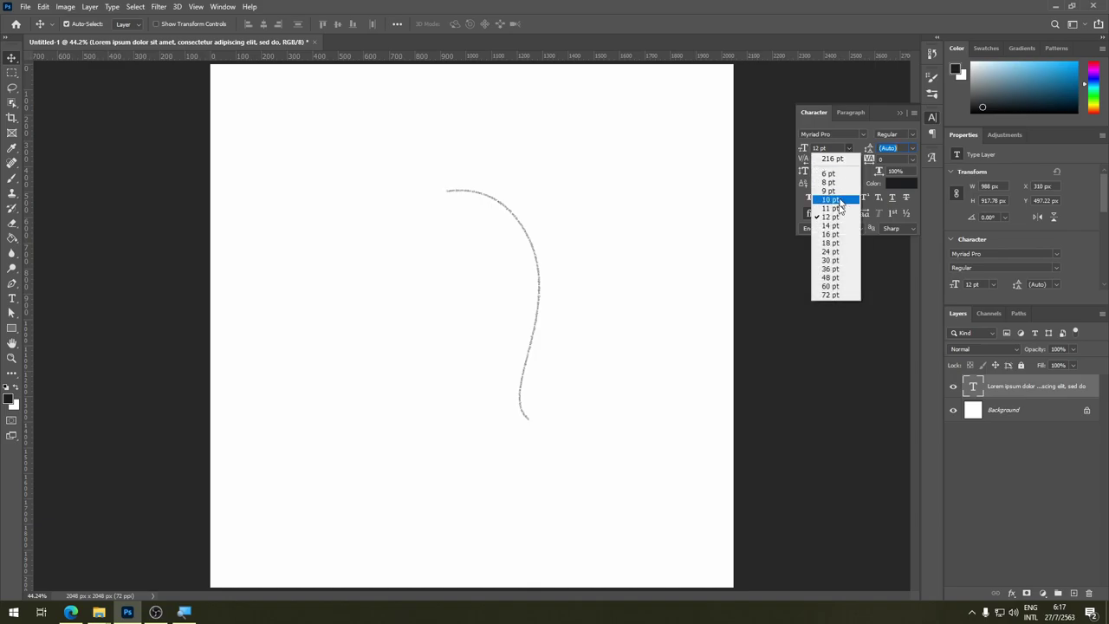
pyautogui.click(829, 278)
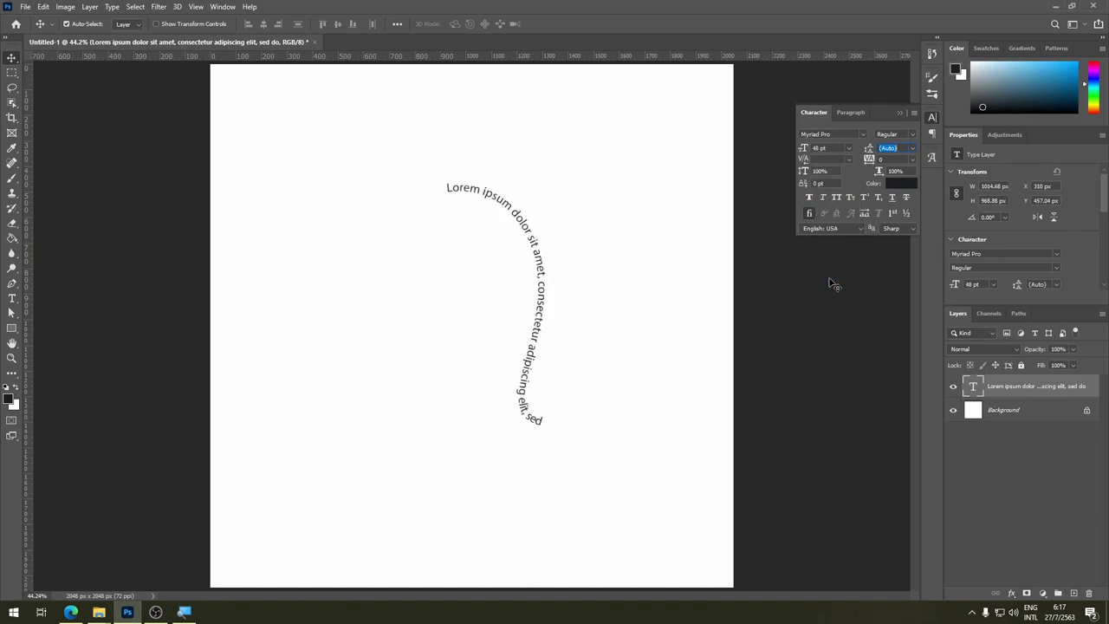
pyautogui.click(850, 149)
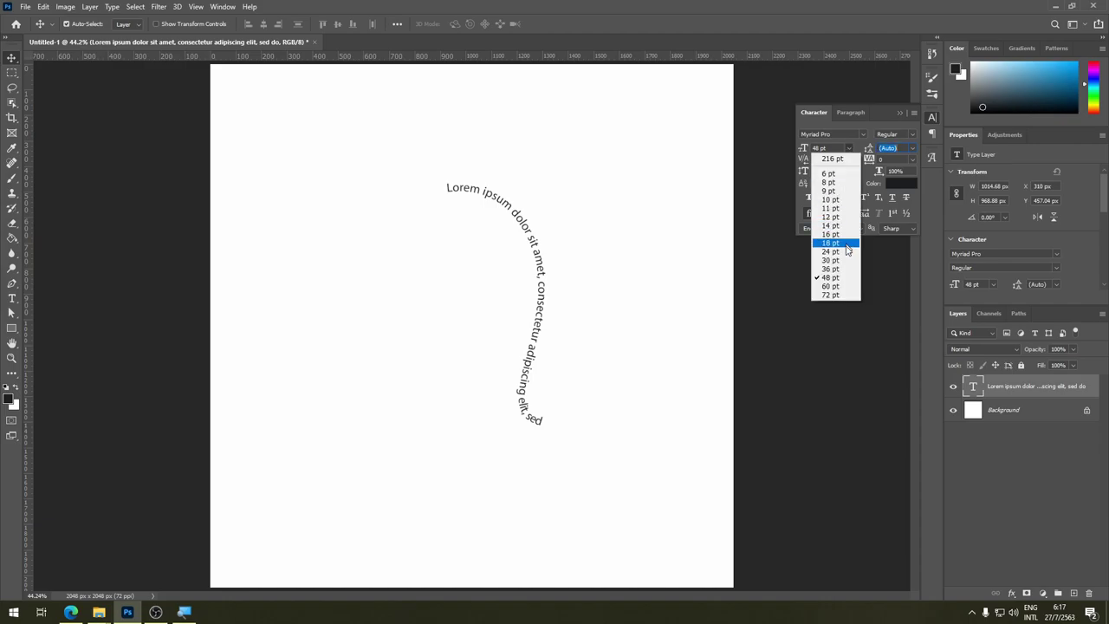
pyautogui.click(842, 297)
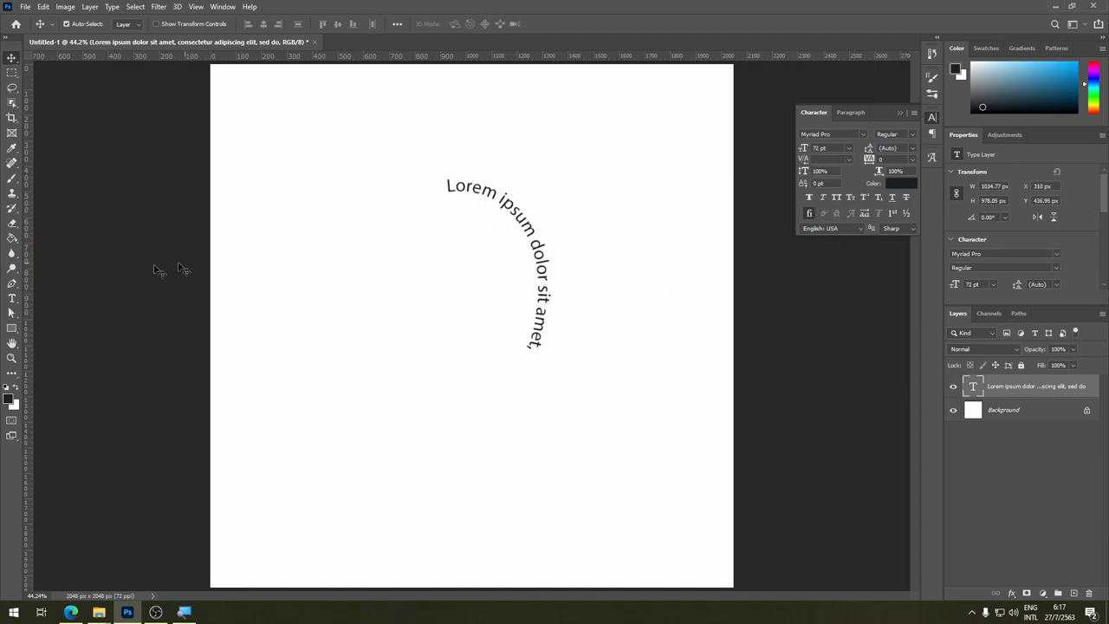
pyautogui.click(13, 299)
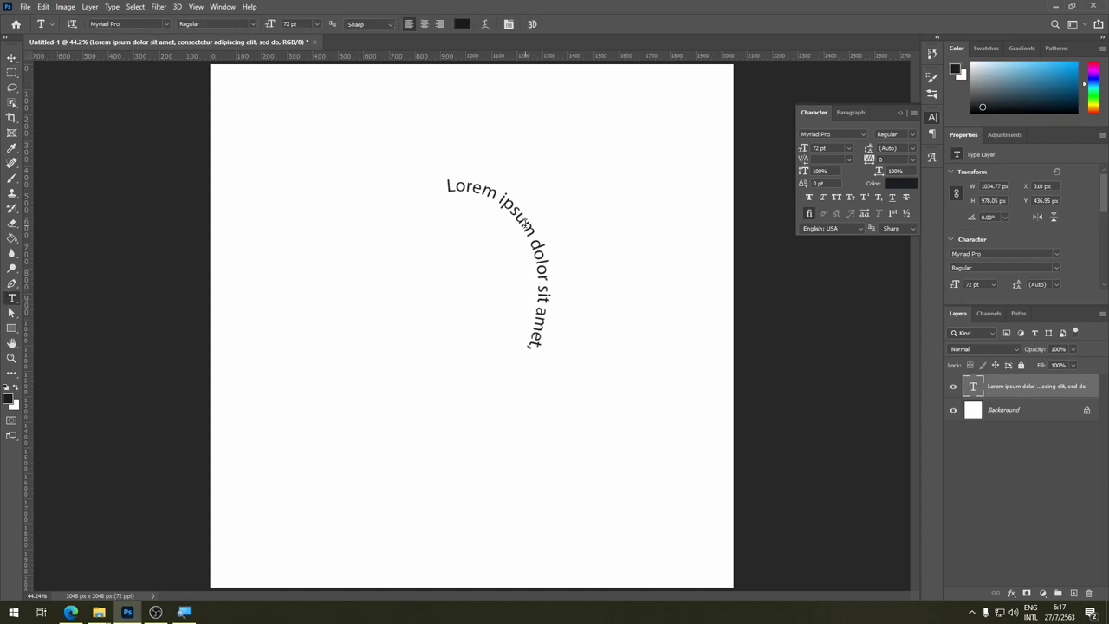
# - Drag the curved text's start point earlier so 'Lorem ipsum dolor sit amet, consectetur' fits the path
pyautogui.click(523, 225)
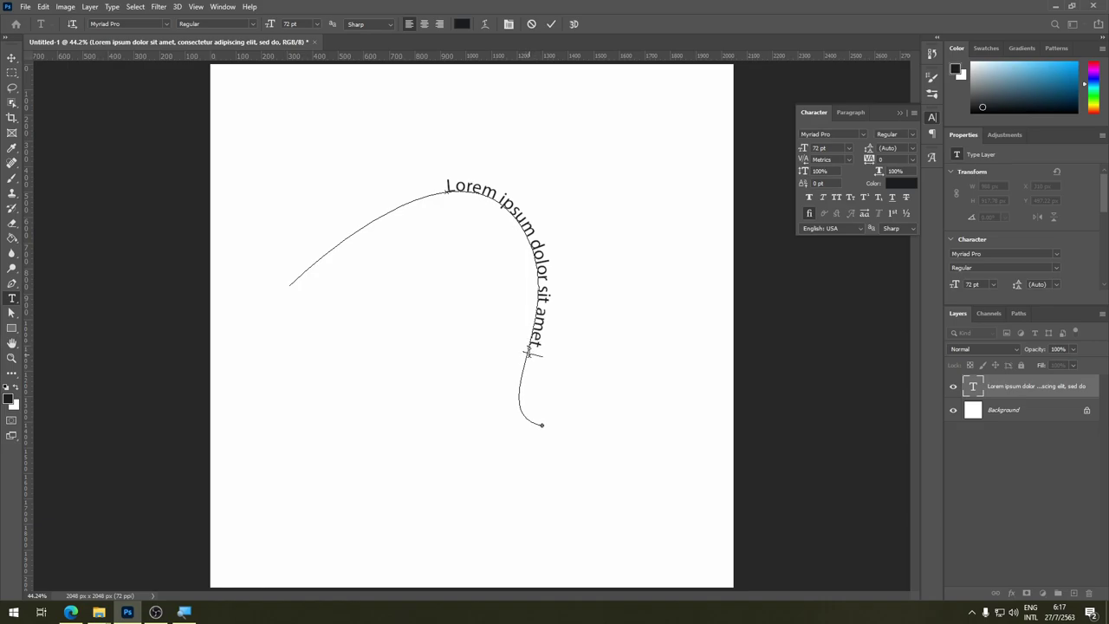
pyautogui.moveTo(532, 354); pyautogui.dragTo(527, 345)
pyautogui.moveTo(548, 433); pyautogui.dragTo(550, 433)
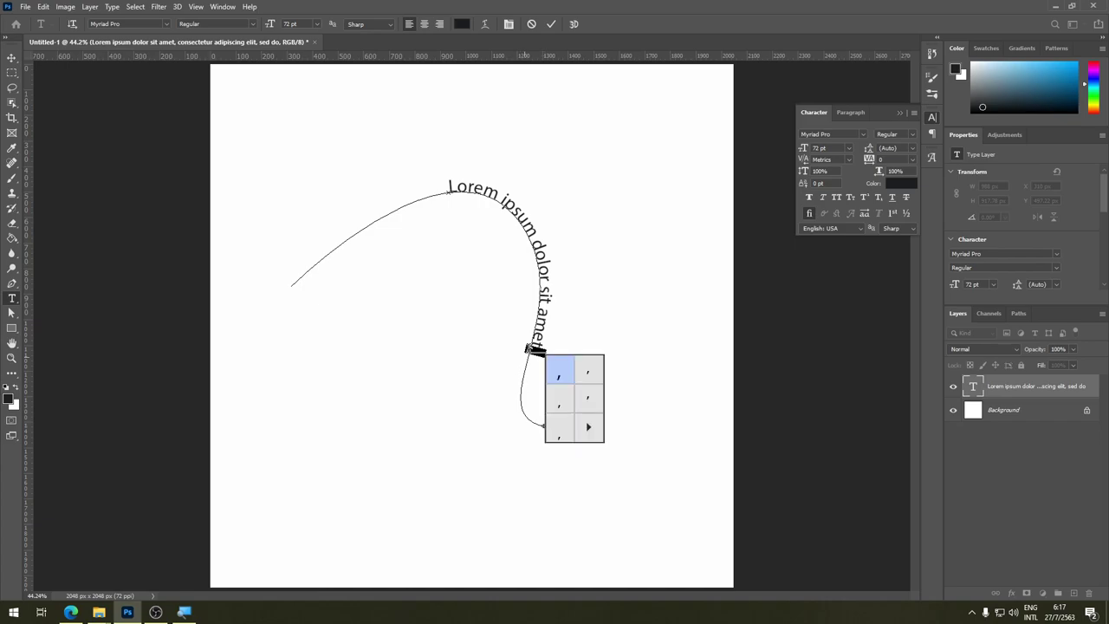
pyautogui.click(449, 188)
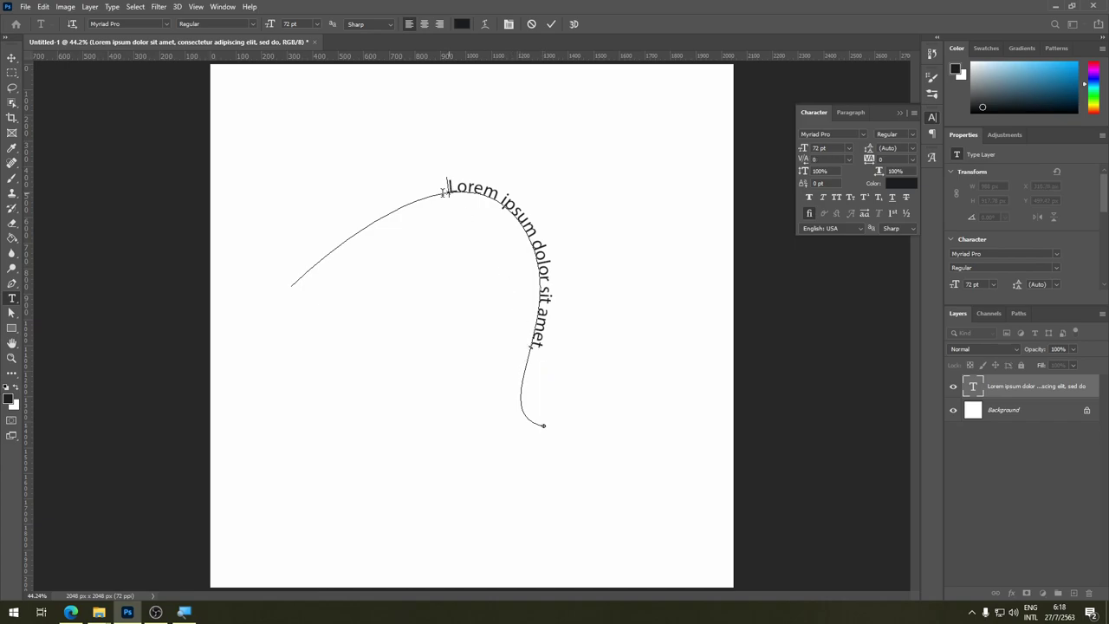
pyautogui.press('ctrl')
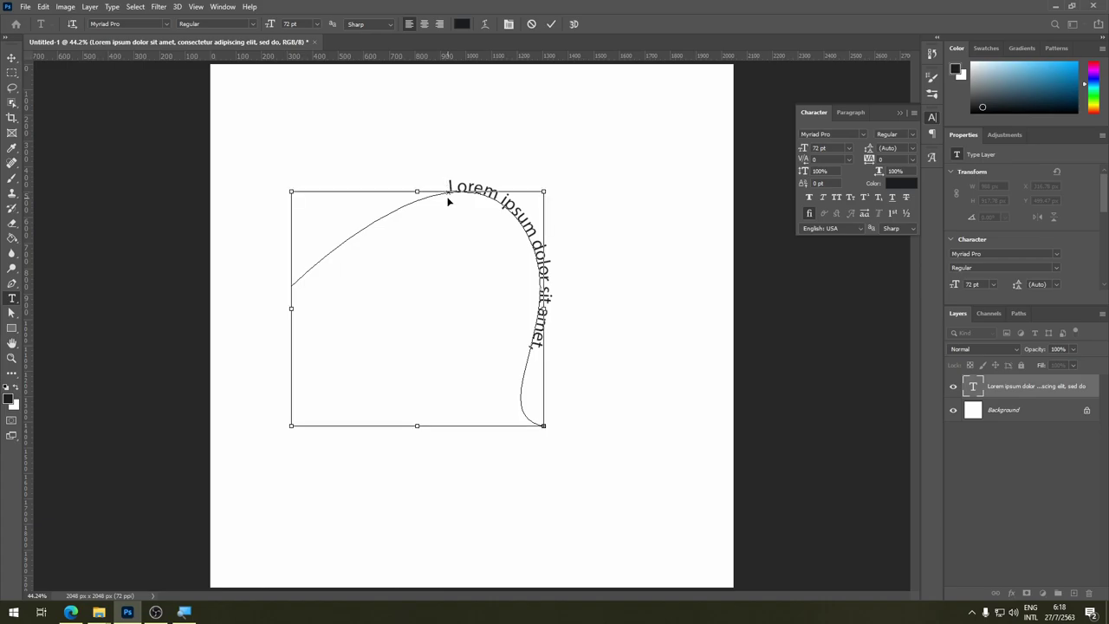
pyautogui.hotkey('ctrl', '+')
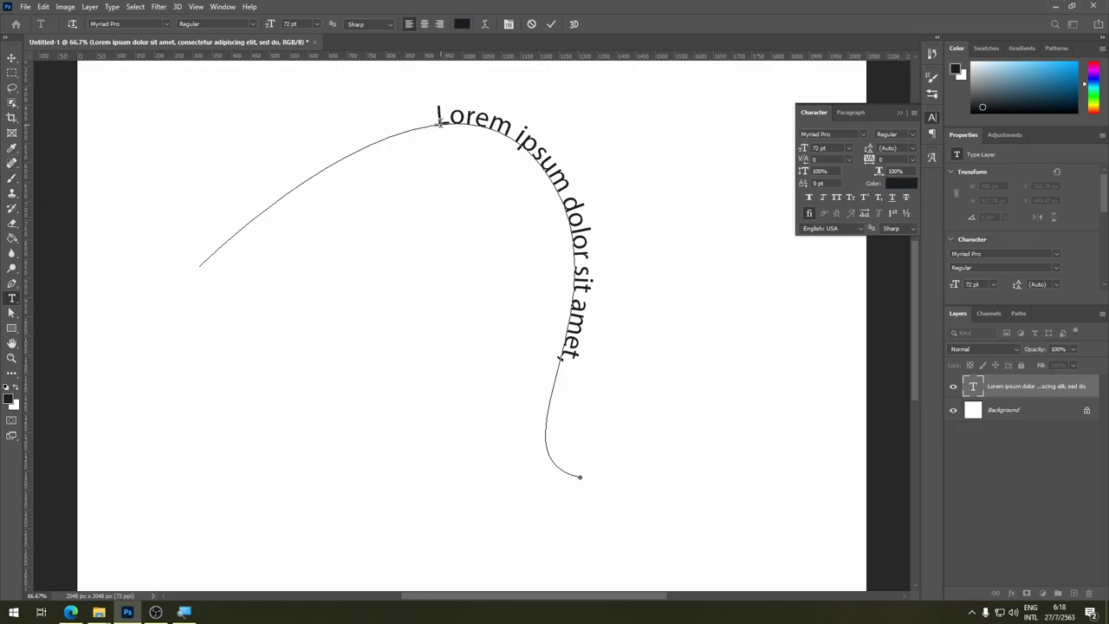
pyautogui.moveTo(439, 123); pyautogui.dragTo(425, 128)
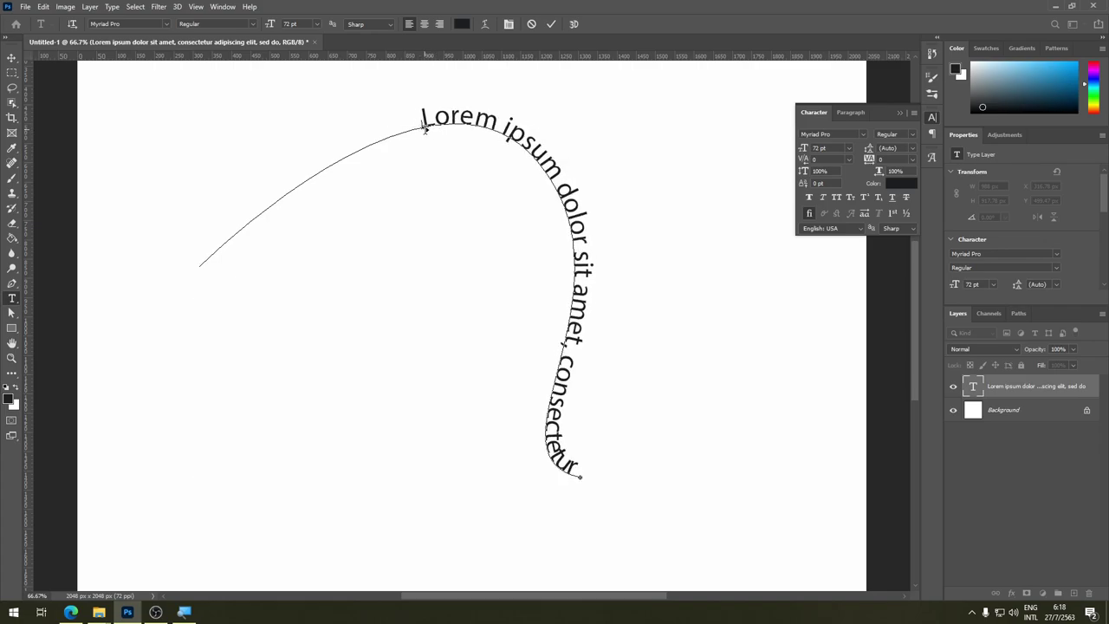
# - Zoom in on the path text and nudge its start slightly left along the curve
pyautogui.hotkey('ctrl', '+')
pyautogui.hotkey('ctrl', '+')
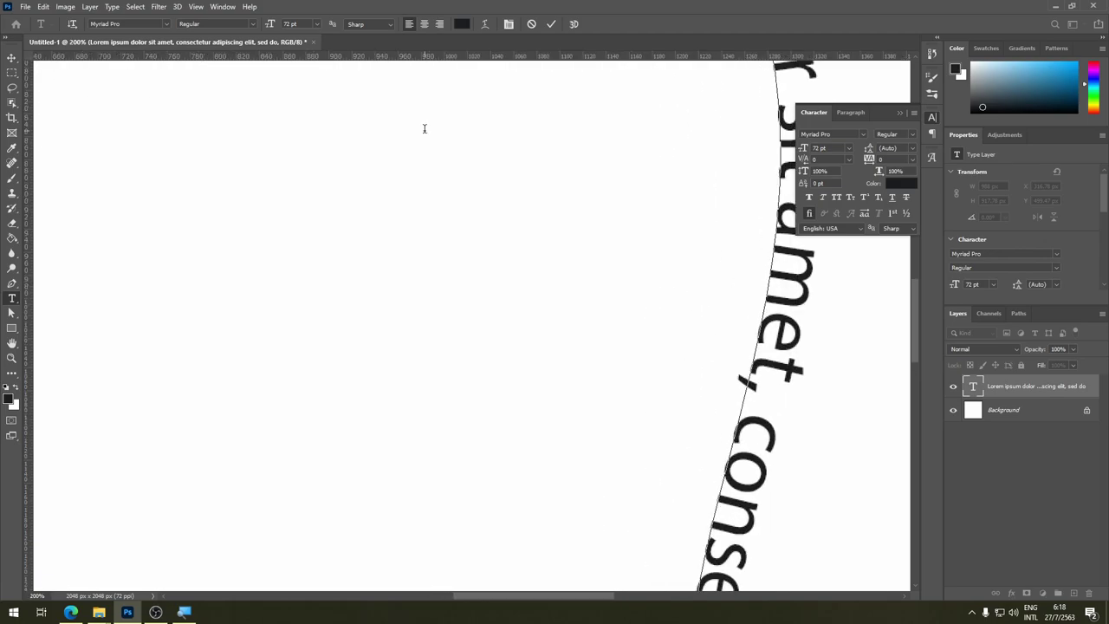
pyautogui.scroll(1, 414, 118)
pyautogui.scroll(2, 414, 117)
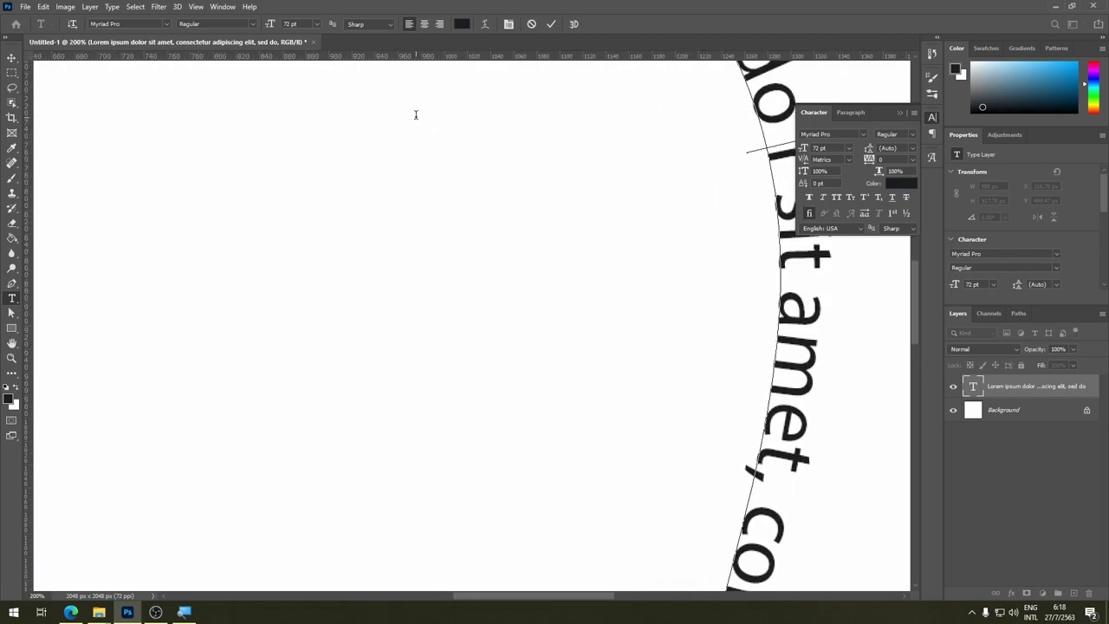
pyautogui.scroll(3, 416, 112)
pyautogui.scroll(2, 417, 111)
pyautogui.scroll(2, 390, 113)
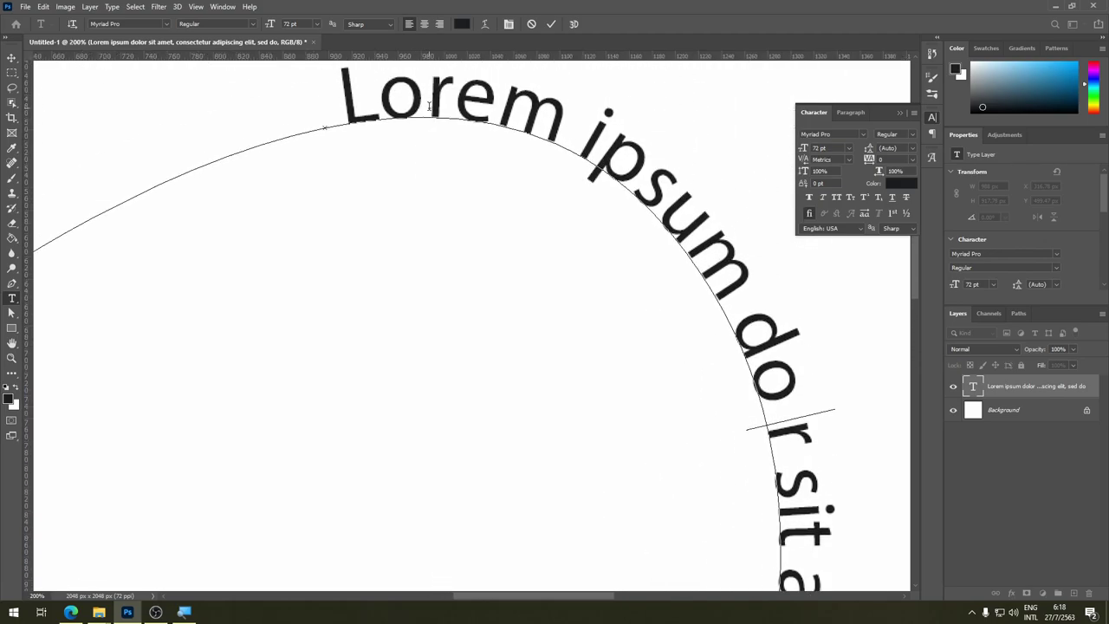
pyautogui.click(343, 132)
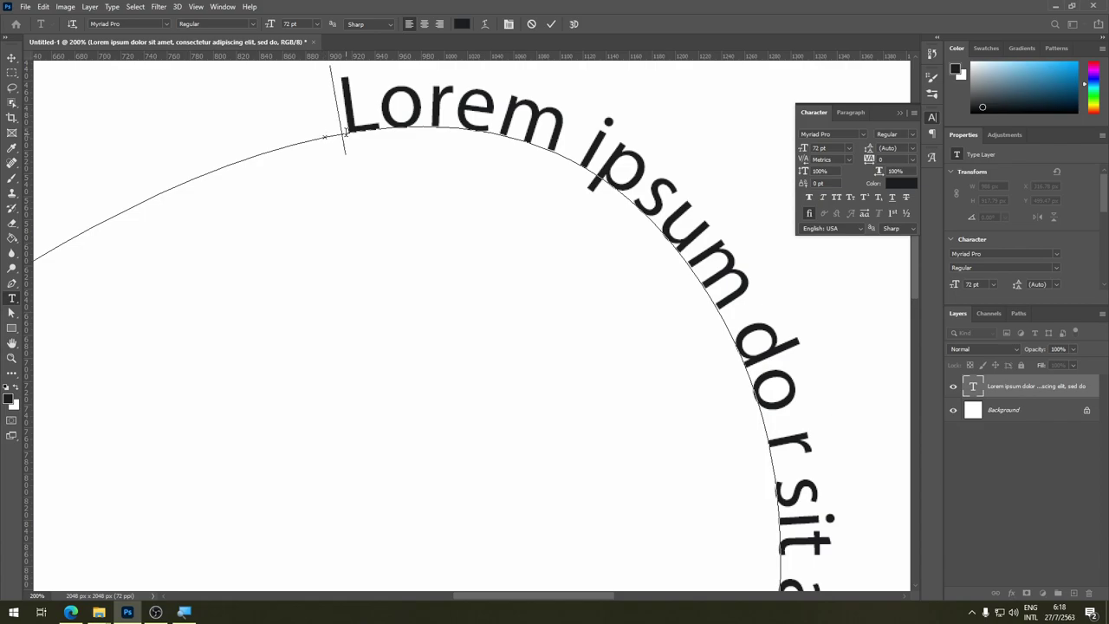
pyautogui.moveTo(328, 136); pyautogui.dragTo(319, 141)
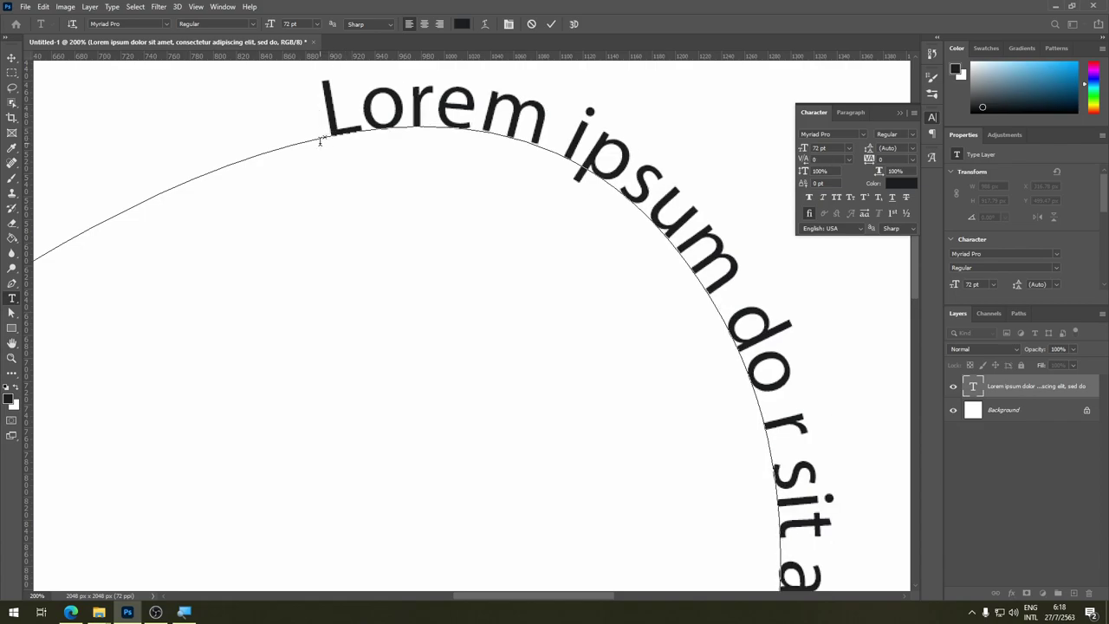
pyautogui.hotkey('ctrl', '-')
pyautogui.hotkey('ctrl', '-')
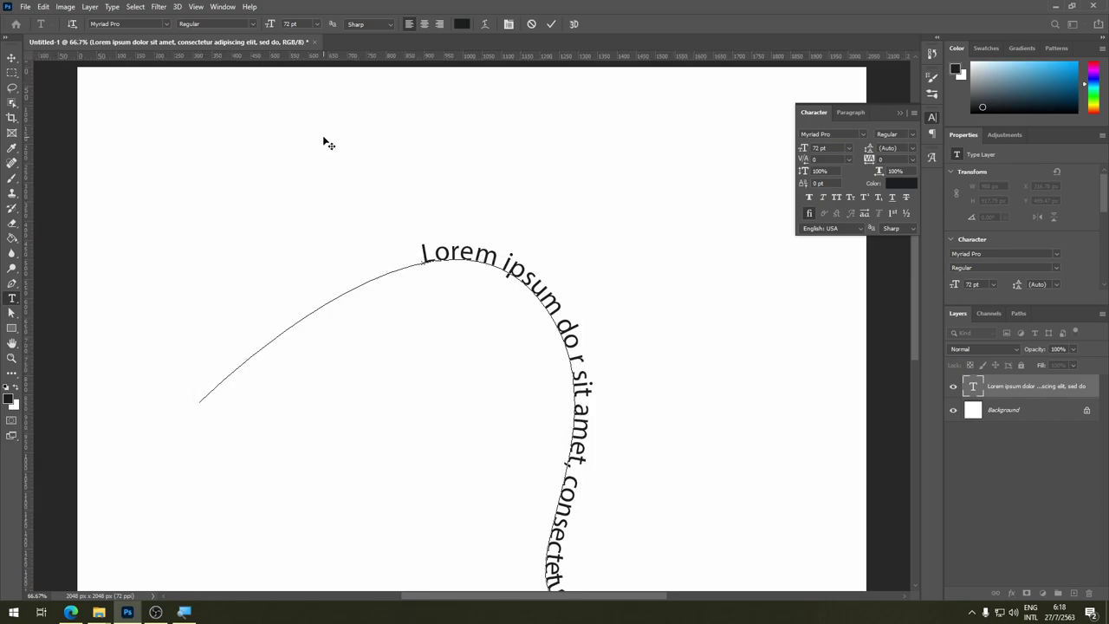
# - Move the text start to the curve's left end so it reaches 'sed do', then commit
pyautogui.press('ctrl')
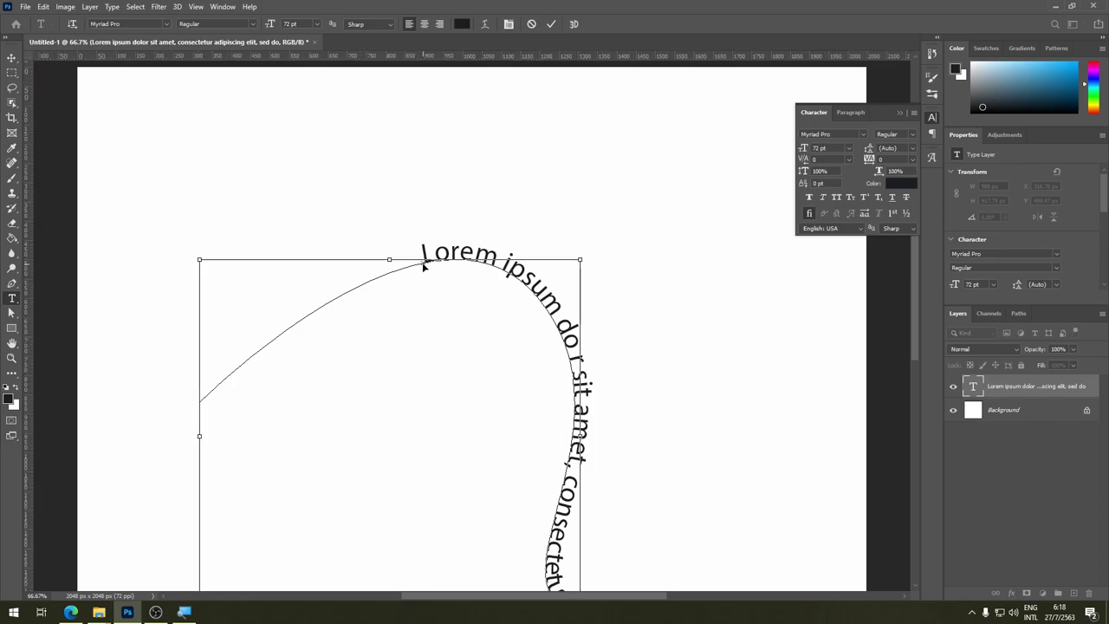
pyautogui.moveTo(423, 264); pyautogui.dragTo(188, 377)
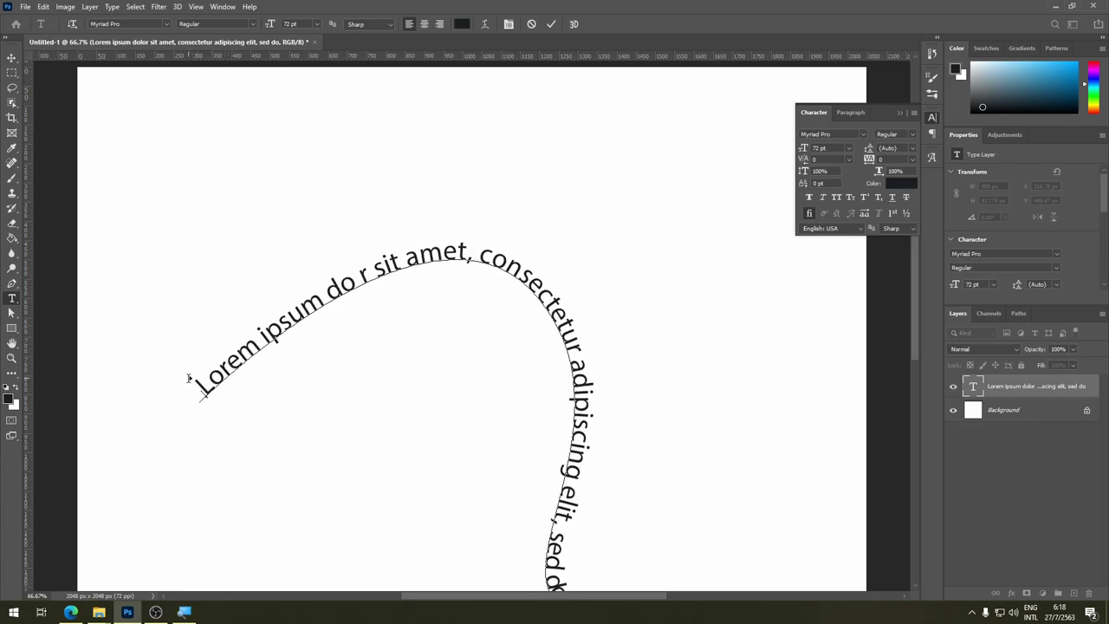
pyautogui.click(575, 309)
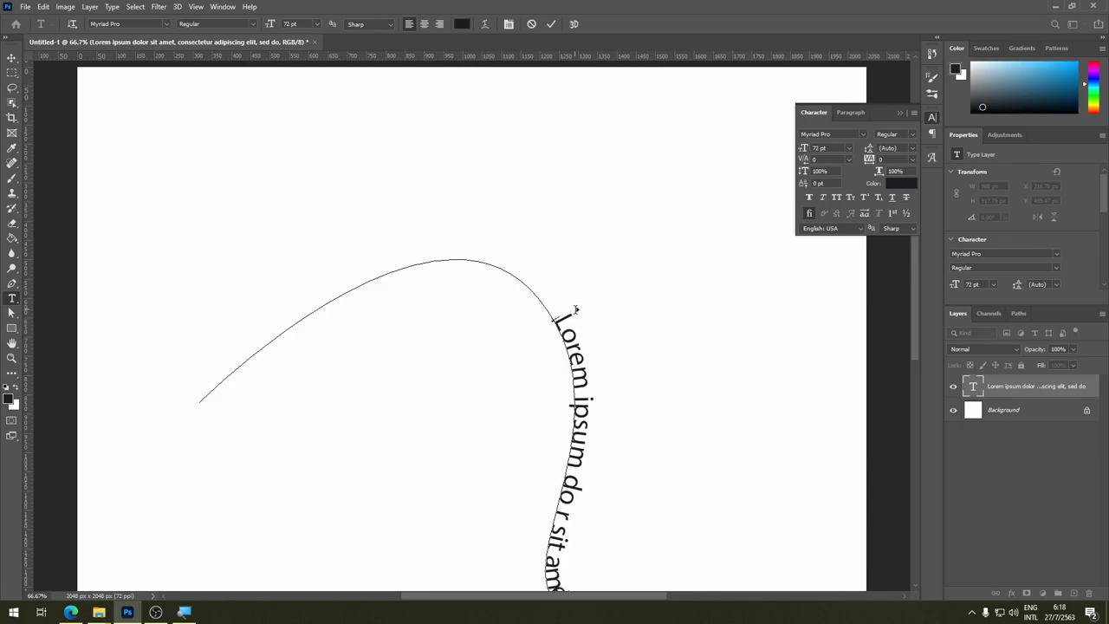
pyautogui.moveTo(520, 282)
pyautogui.mouseDown()
pyautogui.moveTo(431, 282)
pyautogui.moveTo(268, 426)
pyautogui.moveTo(181, 376)
pyautogui.moveTo(223, 408)
pyautogui.moveTo(200, 394)
pyautogui.mouseUp()
pyautogui.keyDown('ctrl'); pyautogui.click(90, 170); pyautogui.keyUp('ctrl')
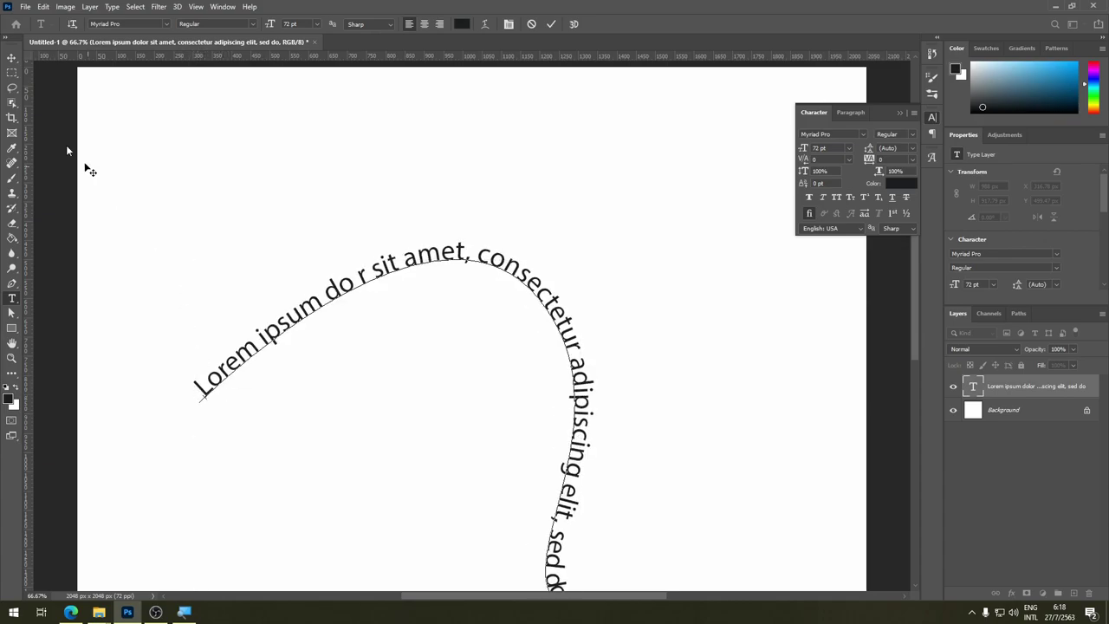
pyautogui.press('v')
pyautogui.hotkey('ctrl', '-')
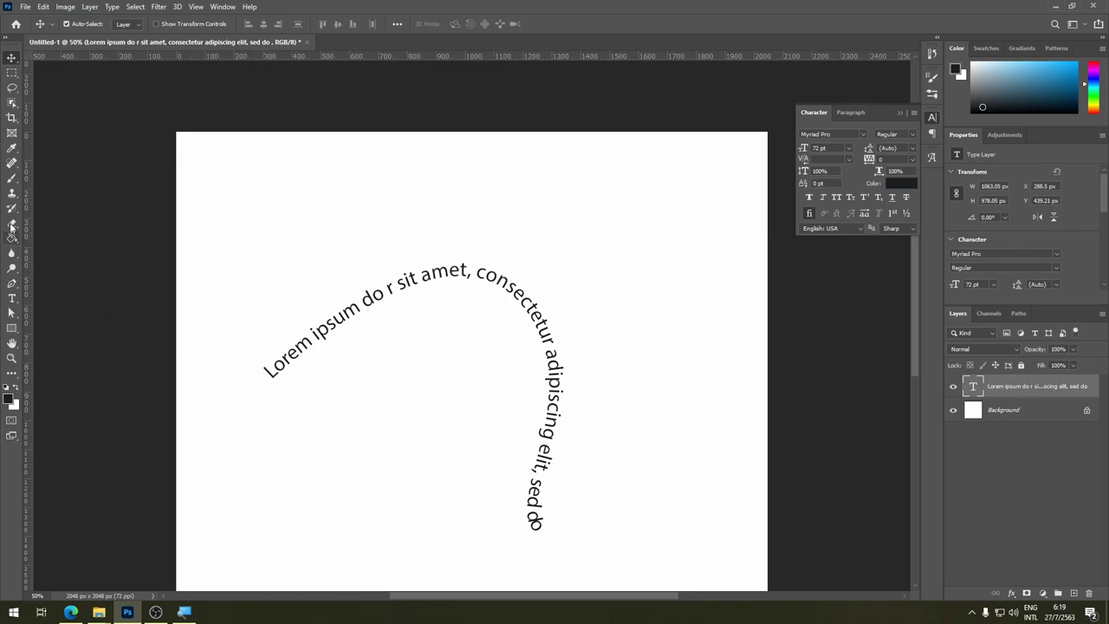
# - Enlarge the opening 'Lo' of the curved text to 206 pt and commit it
pyautogui.click(11, 299)
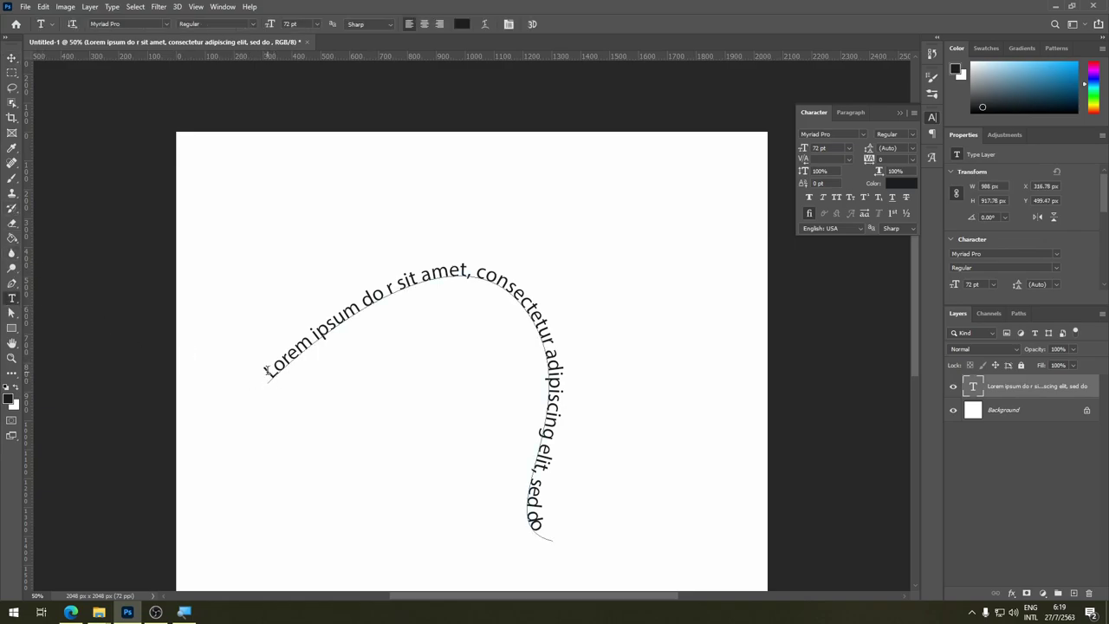
pyautogui.click(268, 371)
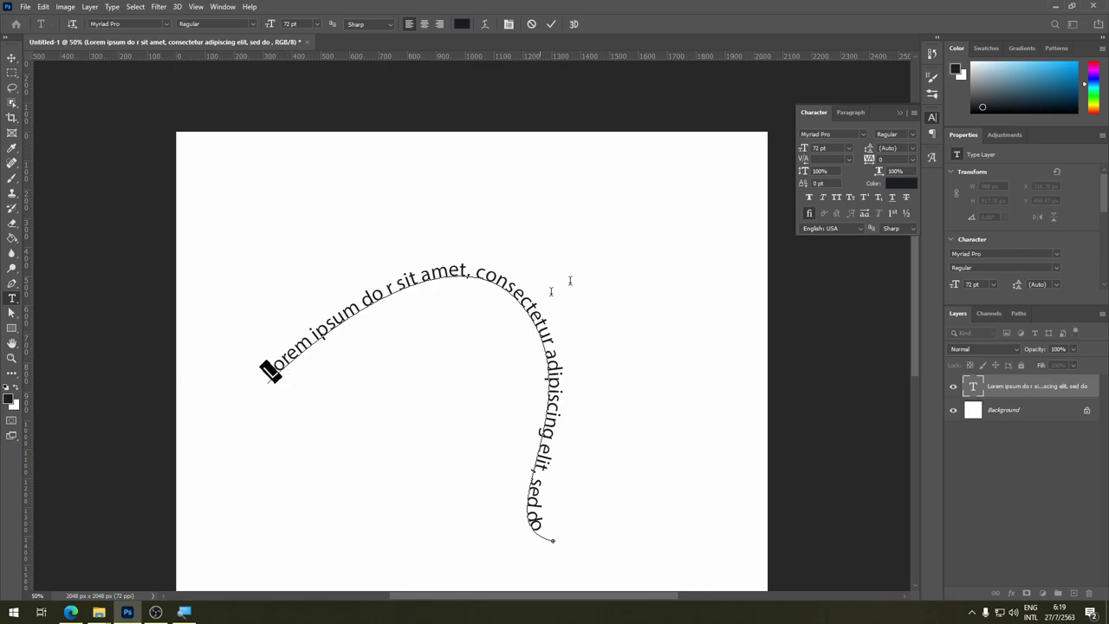
pyautogui.moveTo(801, 151); pyautogui.dragTo(884, 155)
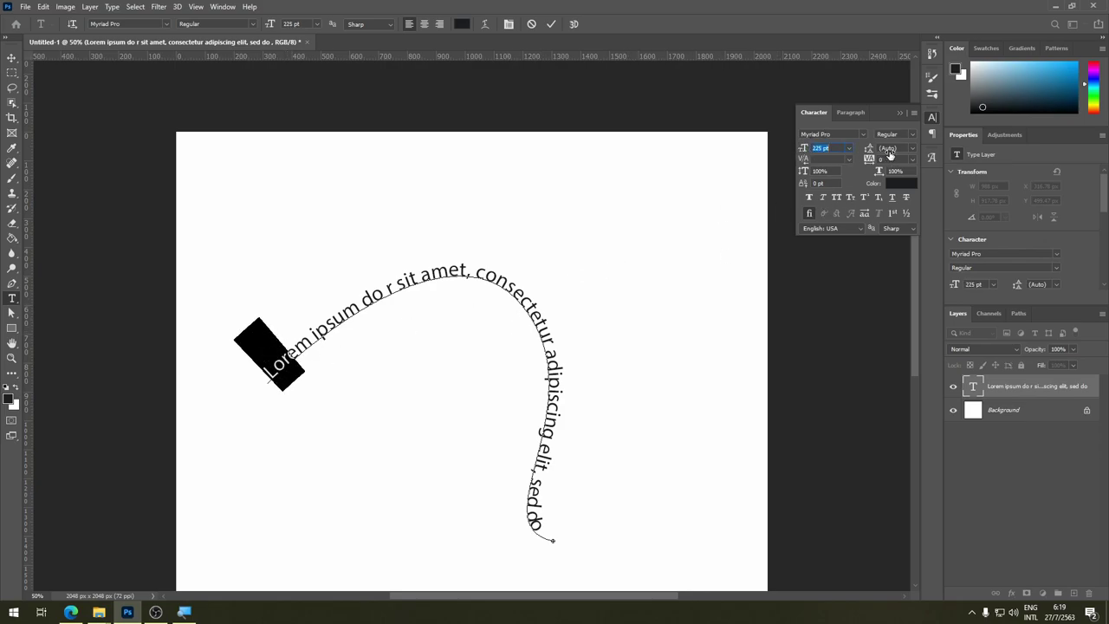
pyautogui.hotkey('ctrl', 'z')
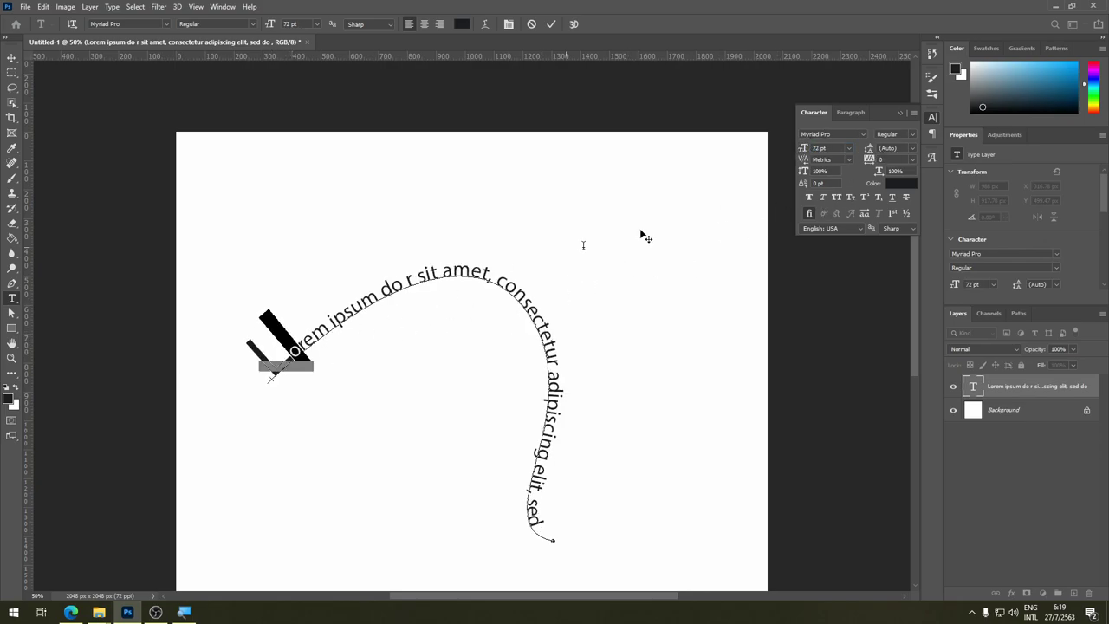
pyautogui.moveTo(808, 148); pyautogui.dragTo(884, 151)
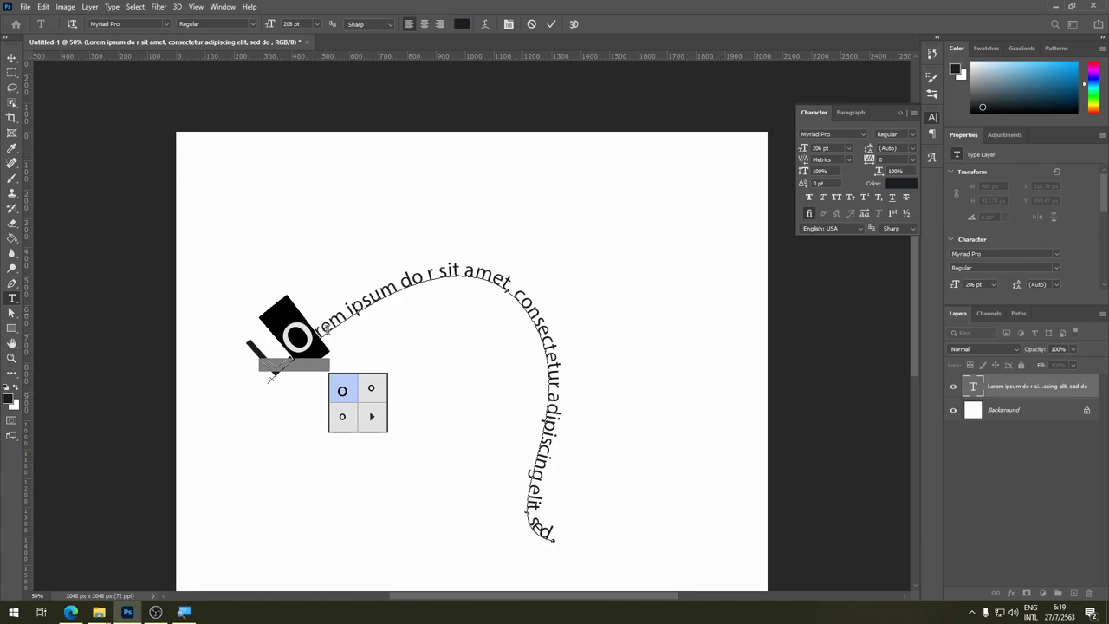
pyautogui.moveTo(286, 351)
pyautogui.click(11, 57)
pyautogui.click(240, 168)
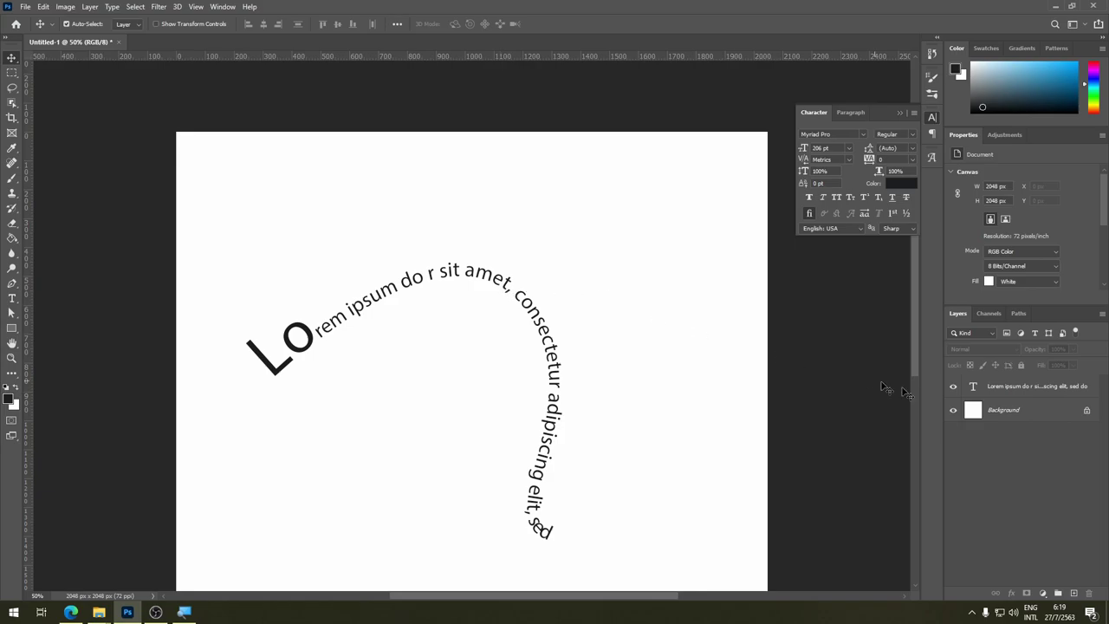
# - Delete the curved text layer and draw a closed six-point path with curved segments
pyautogui.click(992, 395)
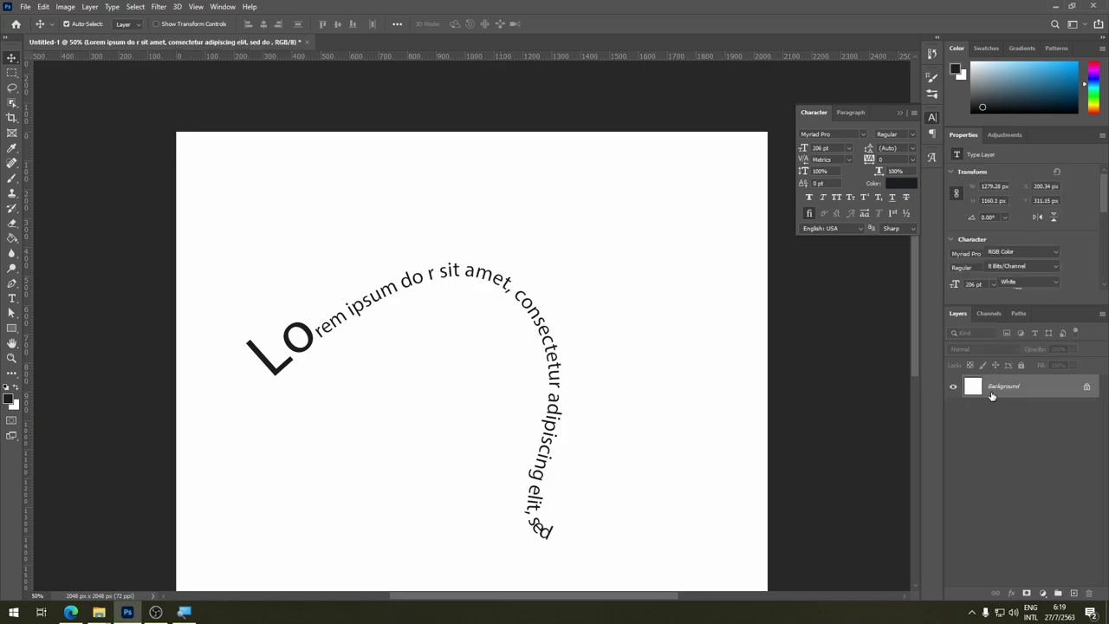
pyautogui.press('Delete')
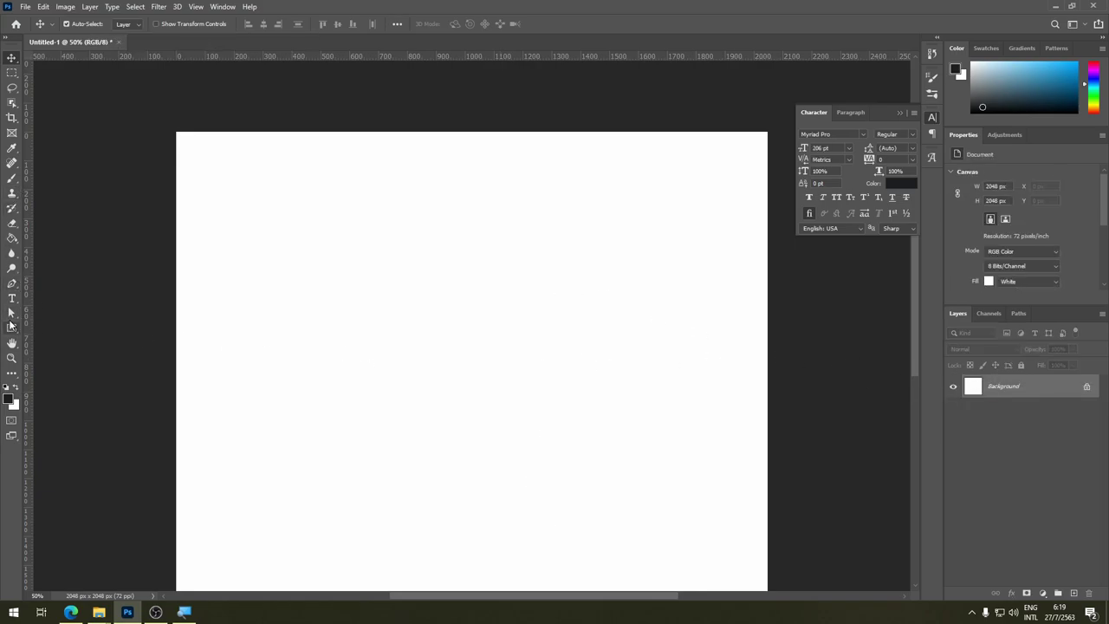
pyautogui.click(11, 284)
pyautogui.click(512, 484)
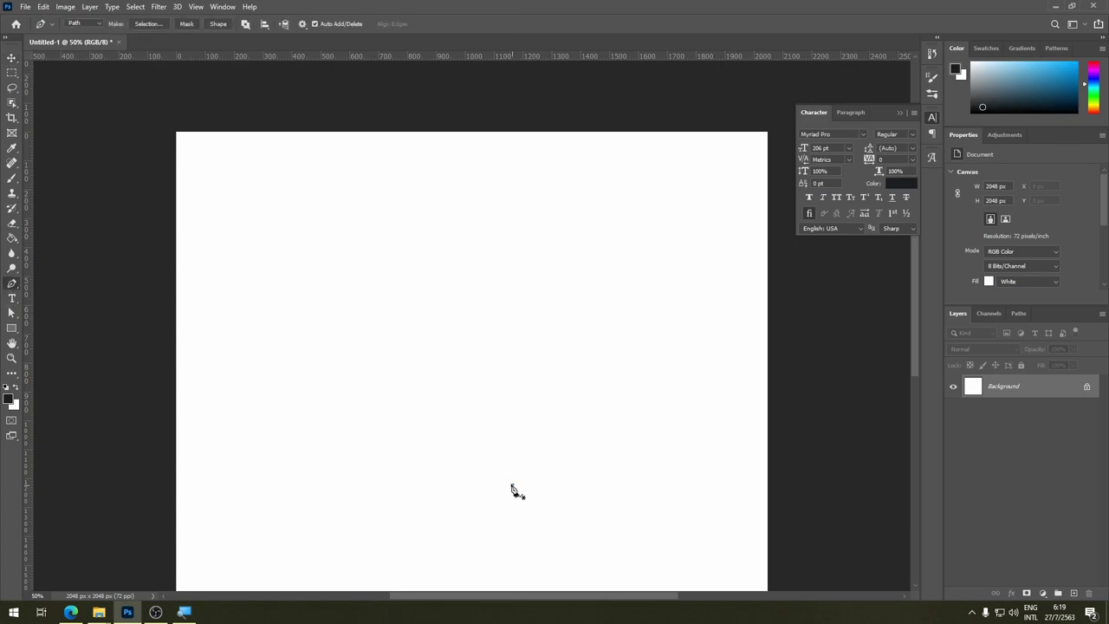
pyautogui.click(325, 405)
pyautogui.click(393, 310)
pyautogui.moveTo(510, 293); pyautogui.dragTo(554, 322)
pyautogui.moveTo(629, 422); pyautogui.dragTo(634, 444)
pyautogui.moveTo(606, 471); pyautogui.dragTo(595, 476)
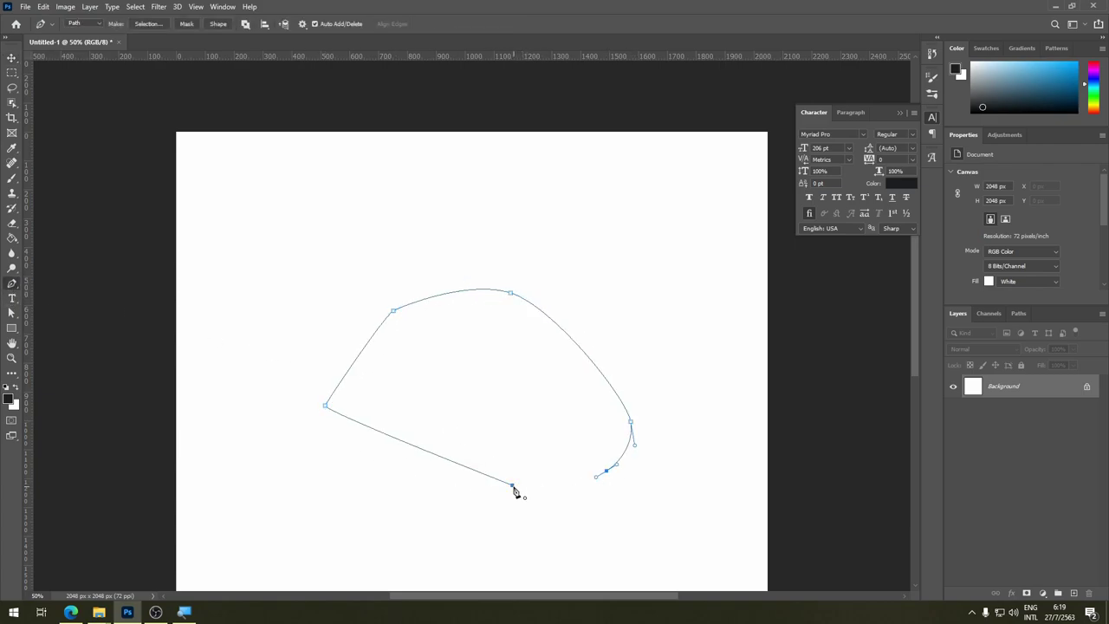
pyautogui.click(512, 484)
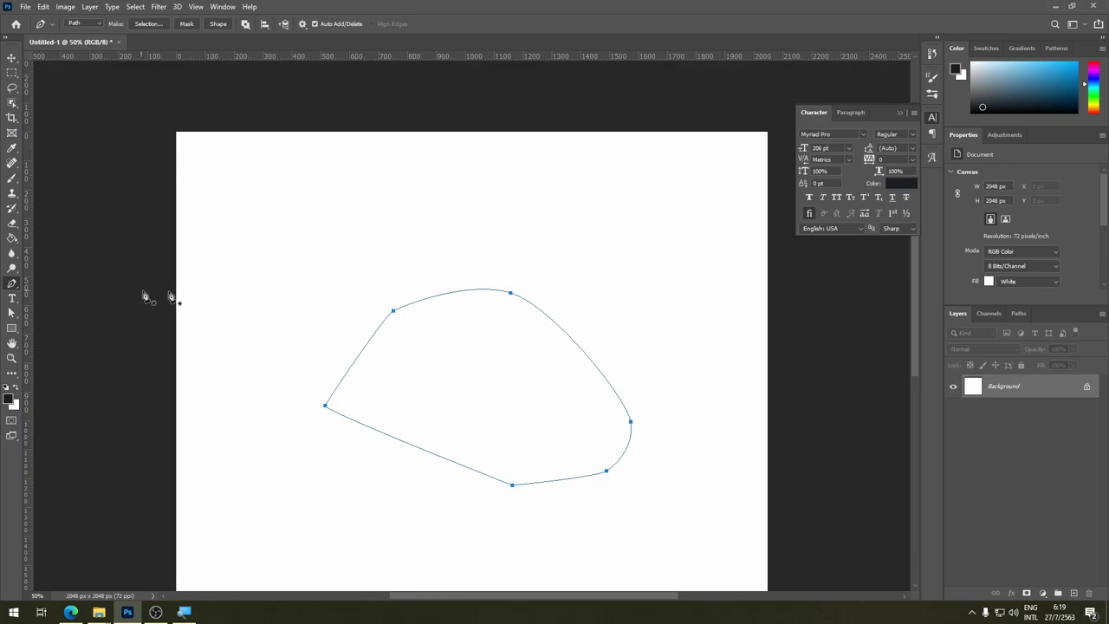
# - Convert the path into Shape 1 and fill it light pink (#ffb4b4)
pyautogui.click(217, 23)
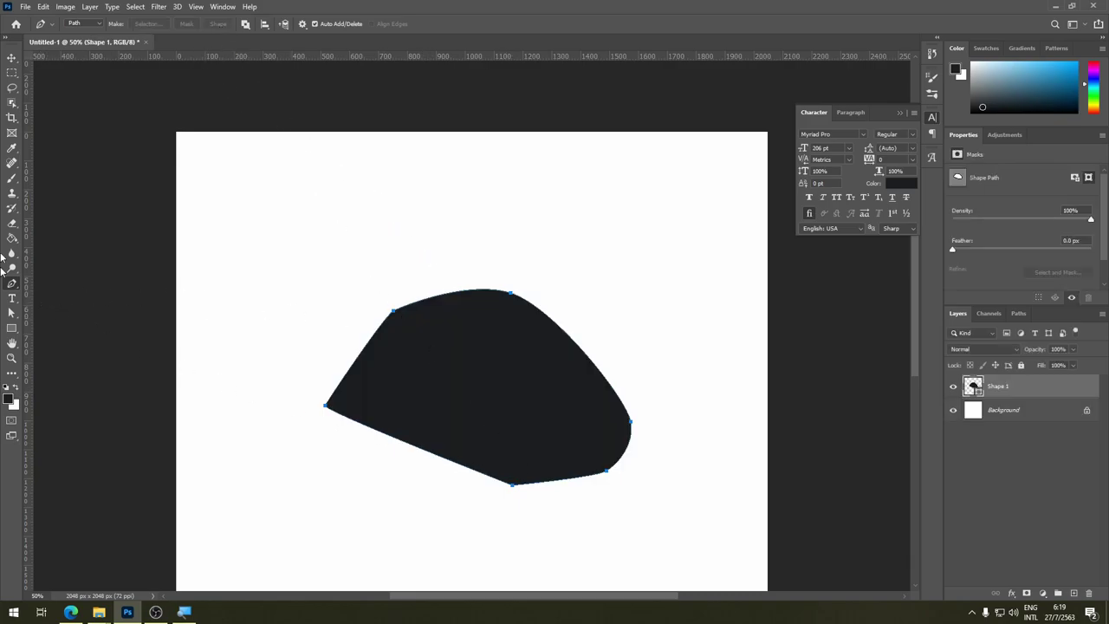
pyautogui.click(12, 298)
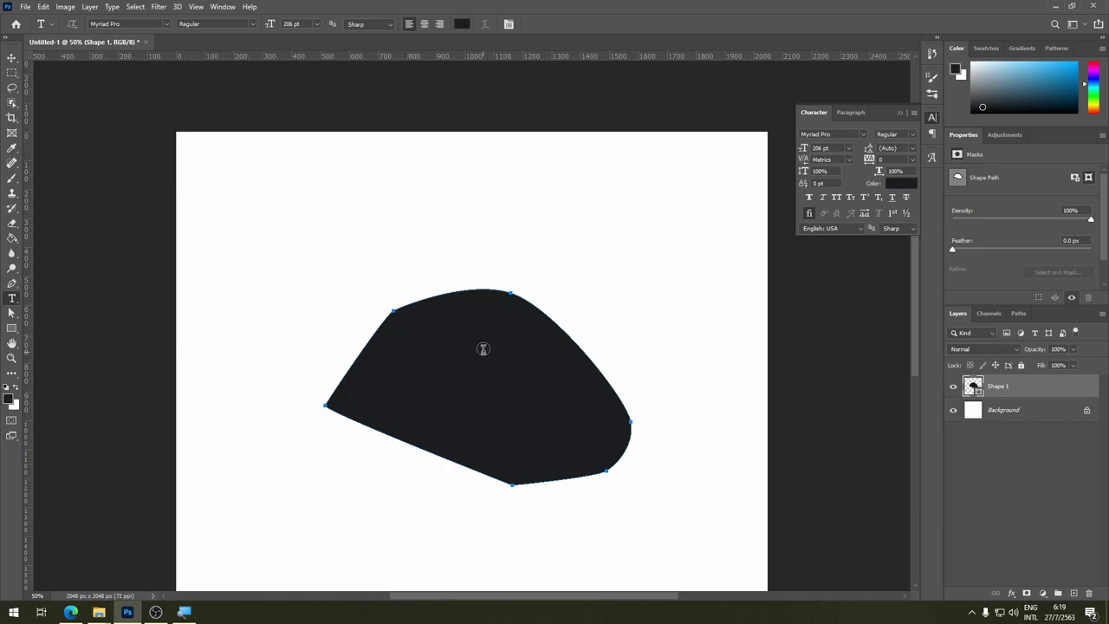
pyautogui.doubleClick(972, 388)
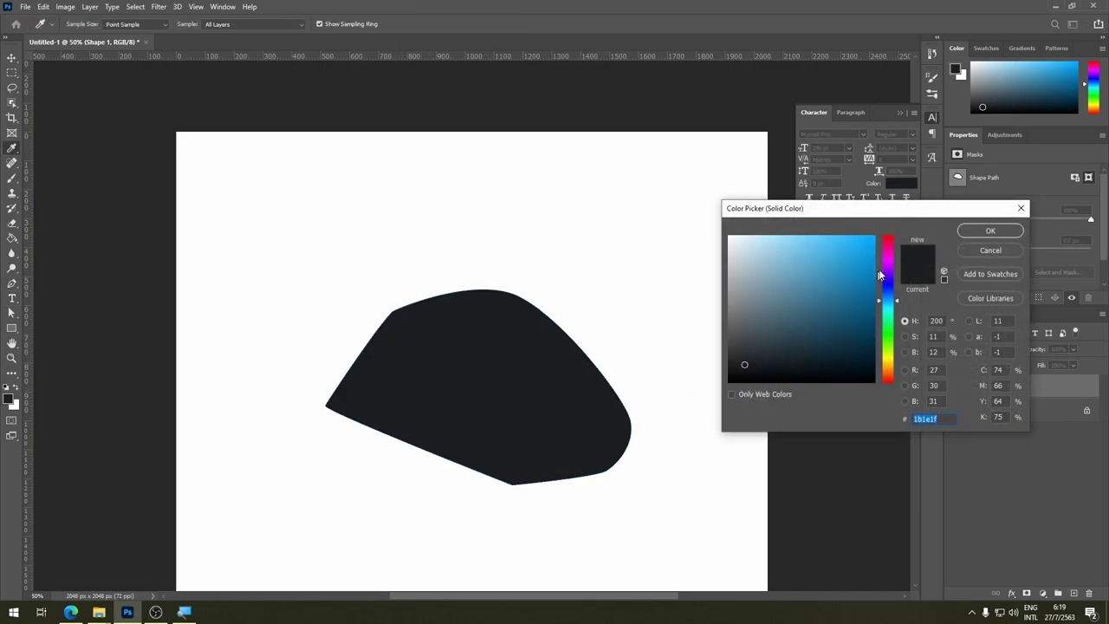
pyautogui.moveTo(889, 274); pyautogui.dragTo(895, 238)
pyautogui.moveTo(800, 252); pyautogui.dragTo(772, 229)
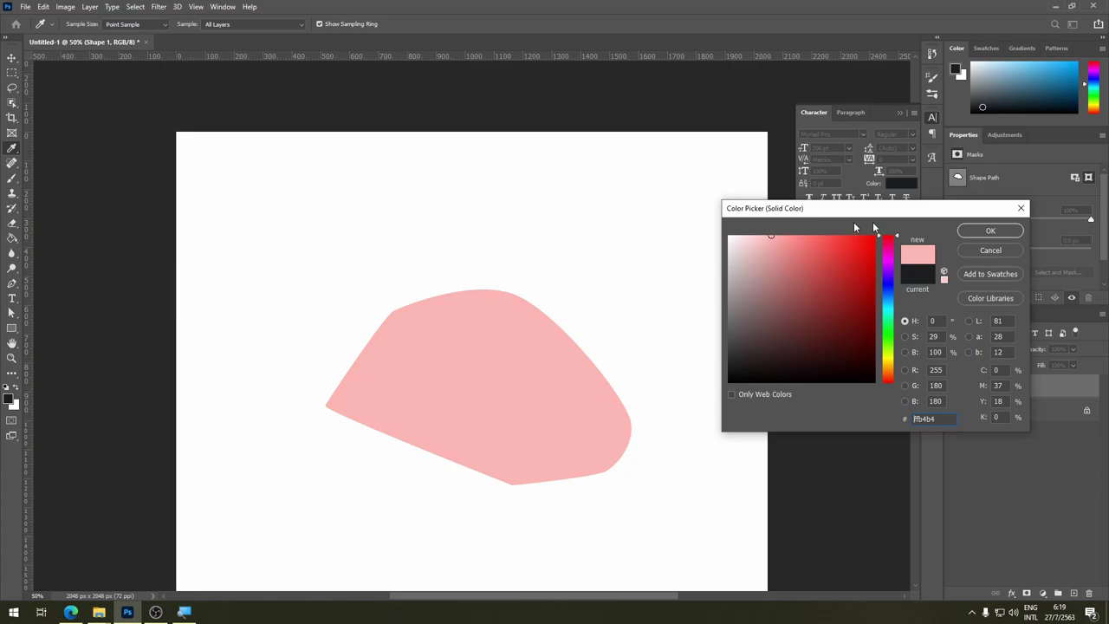
pyautogui.click(990, 231)
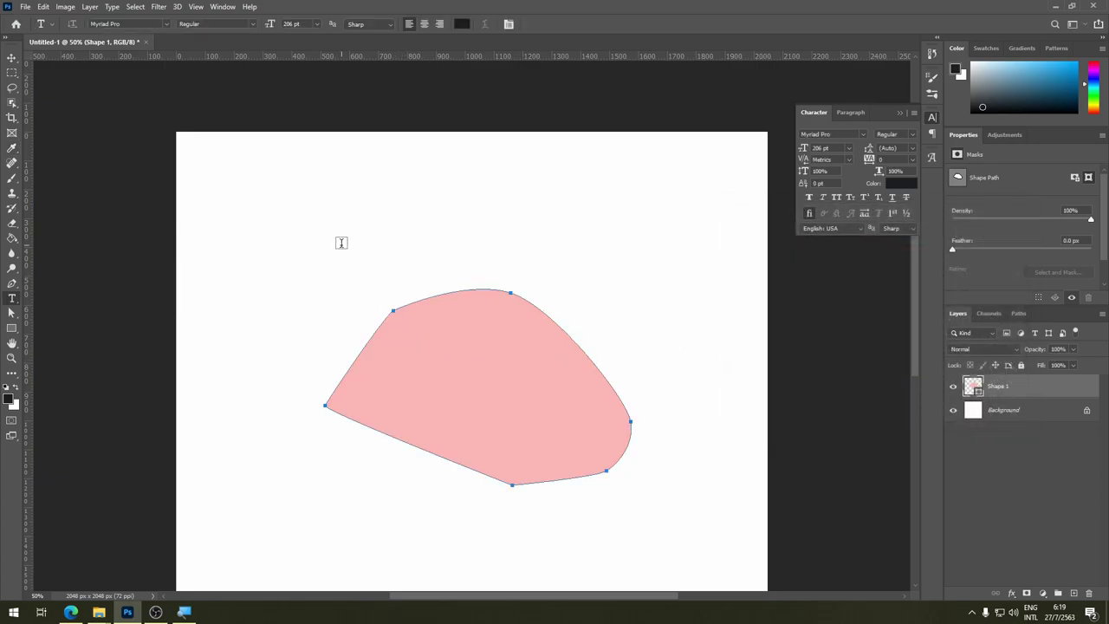
# - Zoom to 100% and fill the pink shape with committed Lorem ipsum placeholder text
pyautogui.hotkey('ctrl', '+')
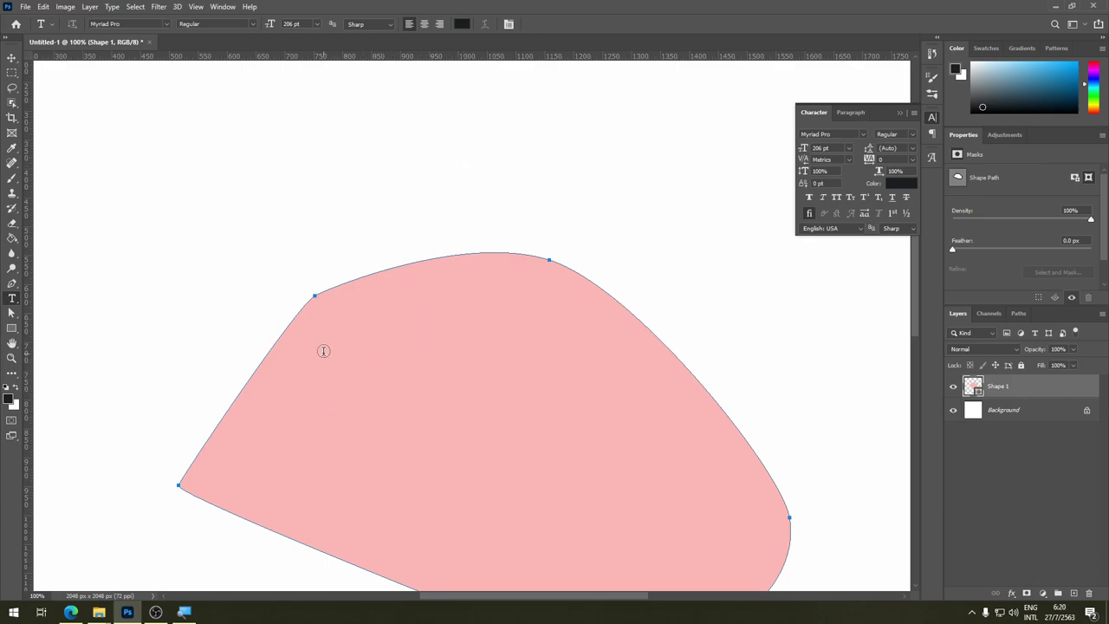
pyautogui.click(334, 309)
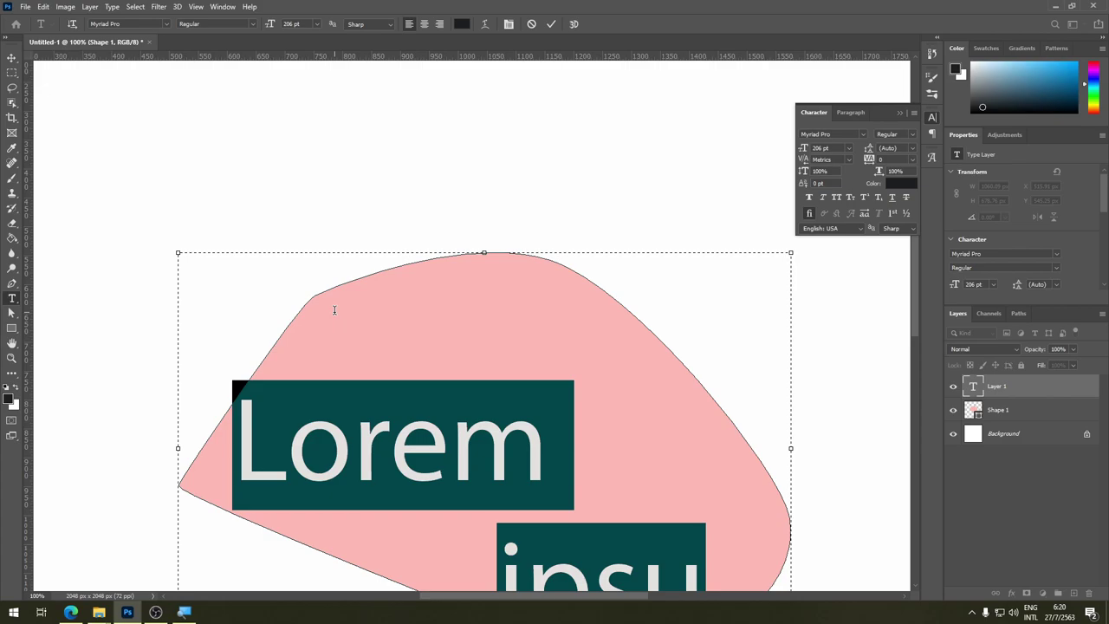
pyautogui.hotkey('ctrl', 'Return')
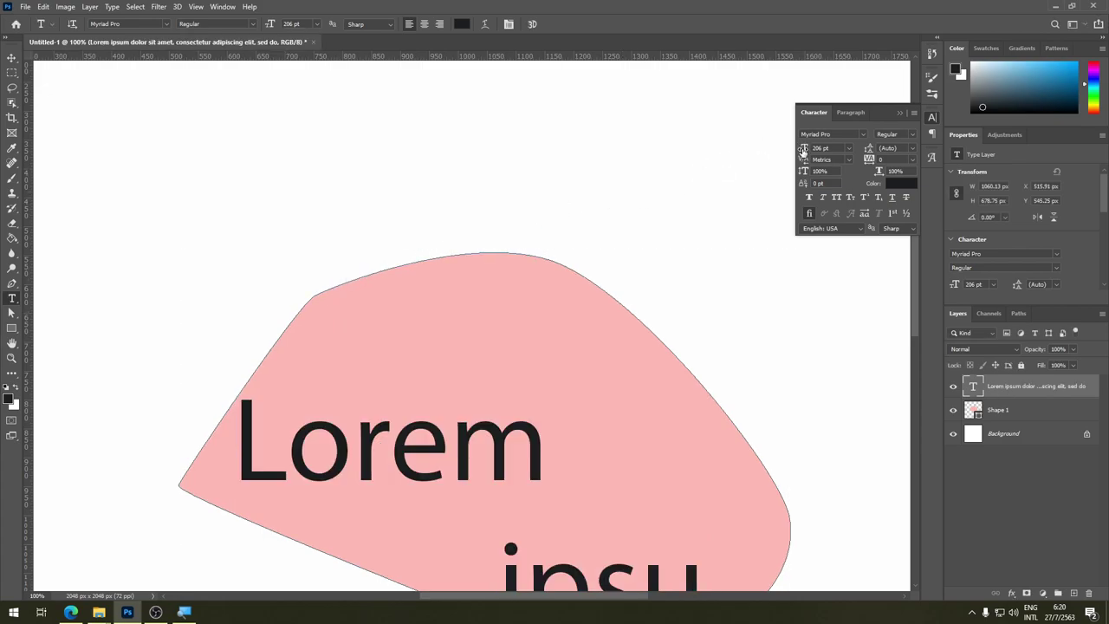
# - Set the in-shape text to 36 pt and hide the pink Shape 1 layer, leaving its outline
pyautogui.moveTo(780, 153); pyautogui.dragTo(542, 143)
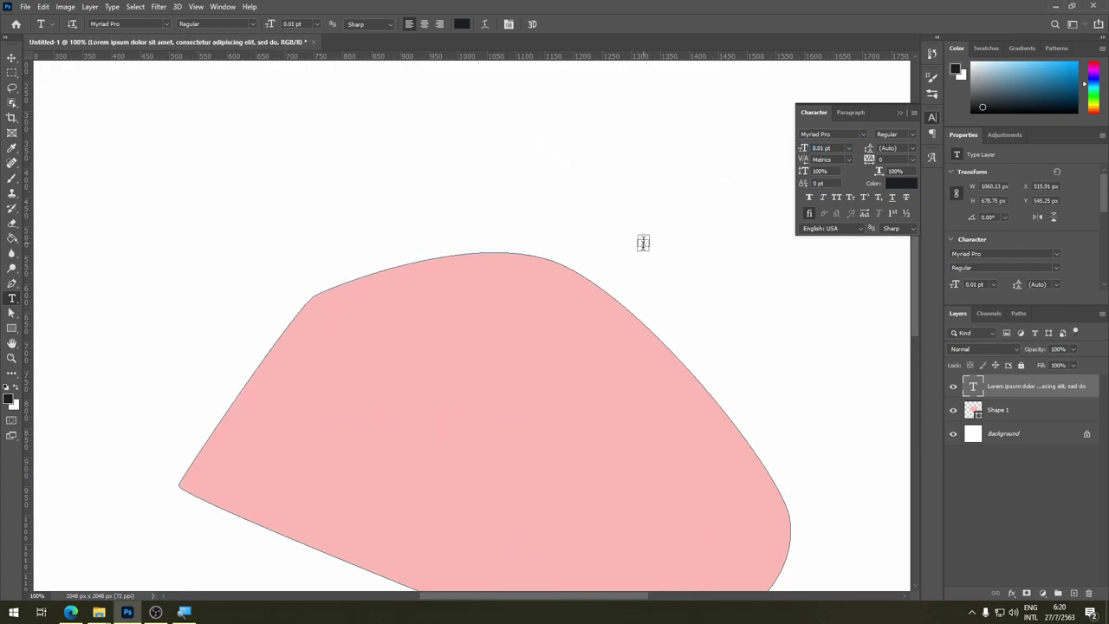
pyautogui.hotkey('ctrl', '-')
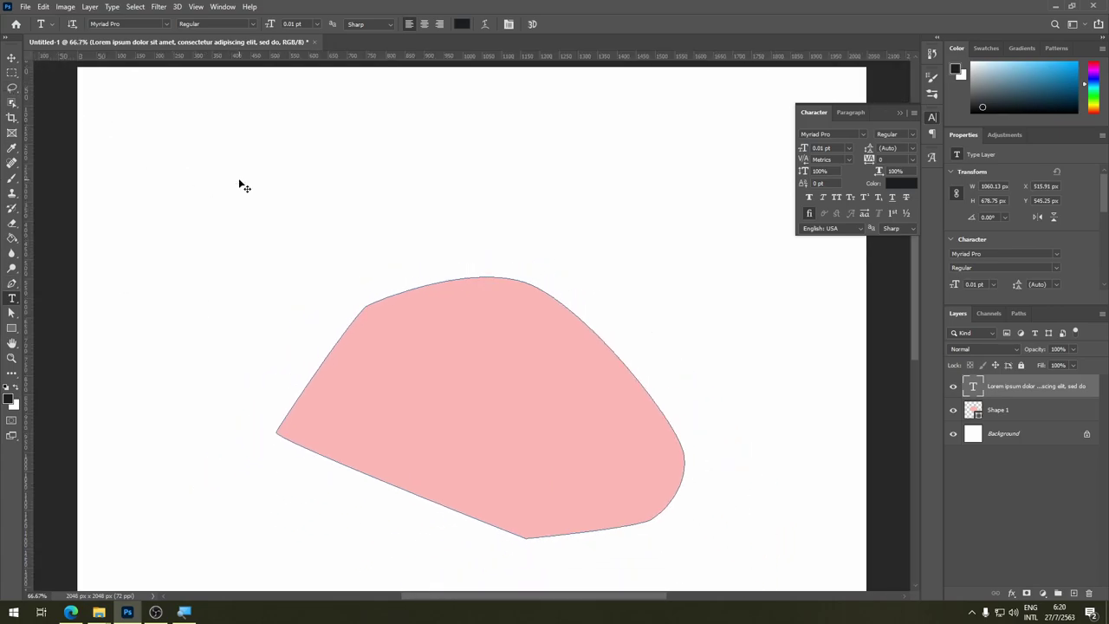
pyautogui.hotkey('ctrl', '-')
pyautogui.click(849, 148)
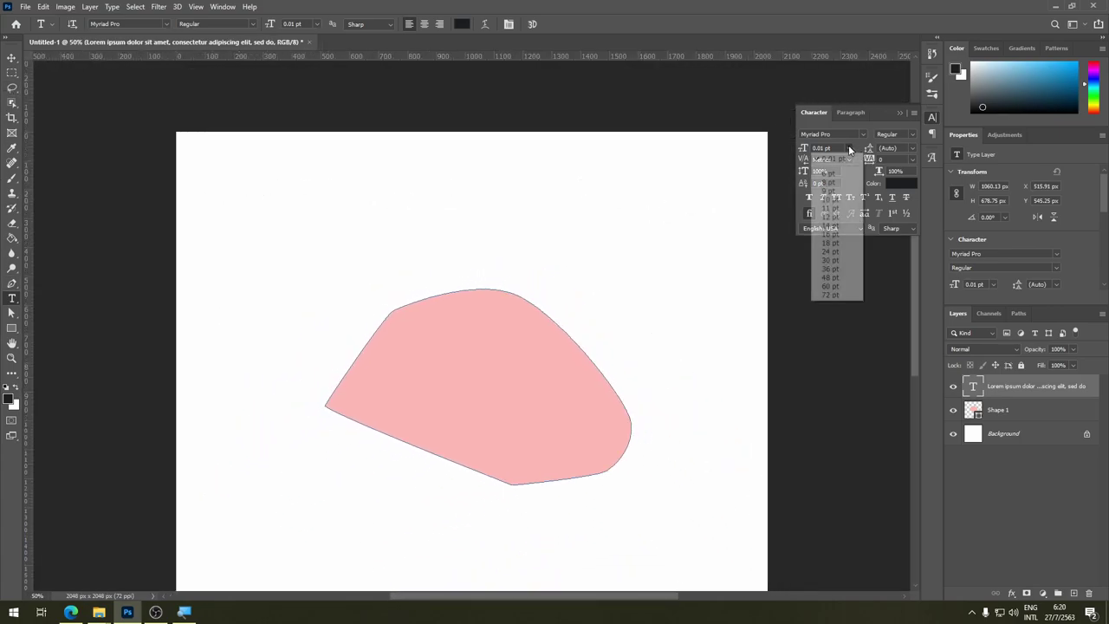
pyautogui.click(830, 244)
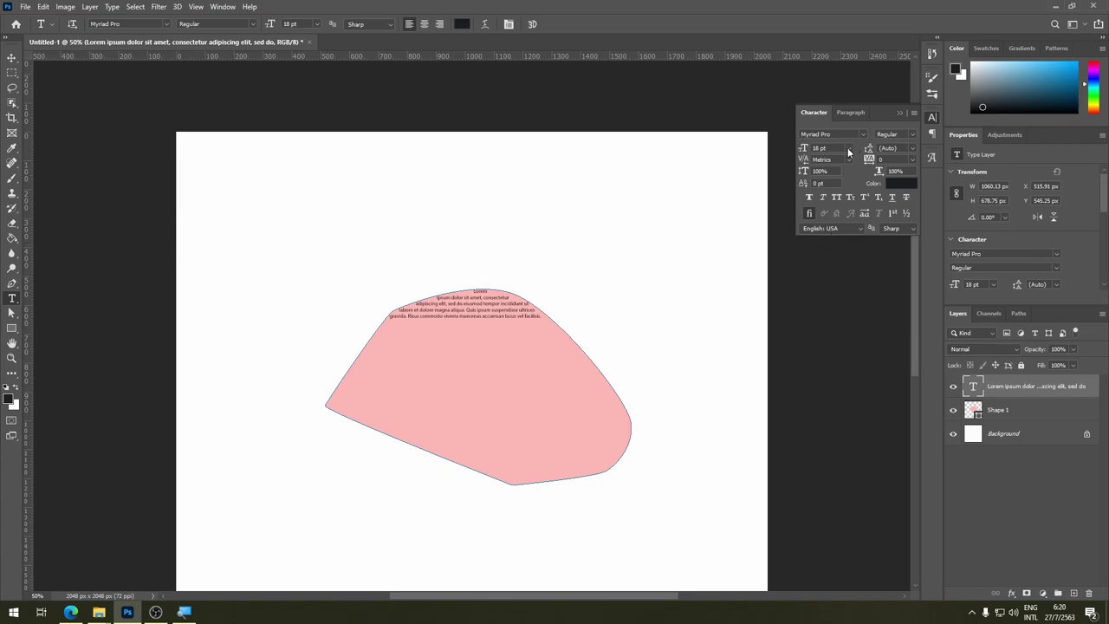
pyautogui.click(849, 148)
pyautogui.click(830, 268)
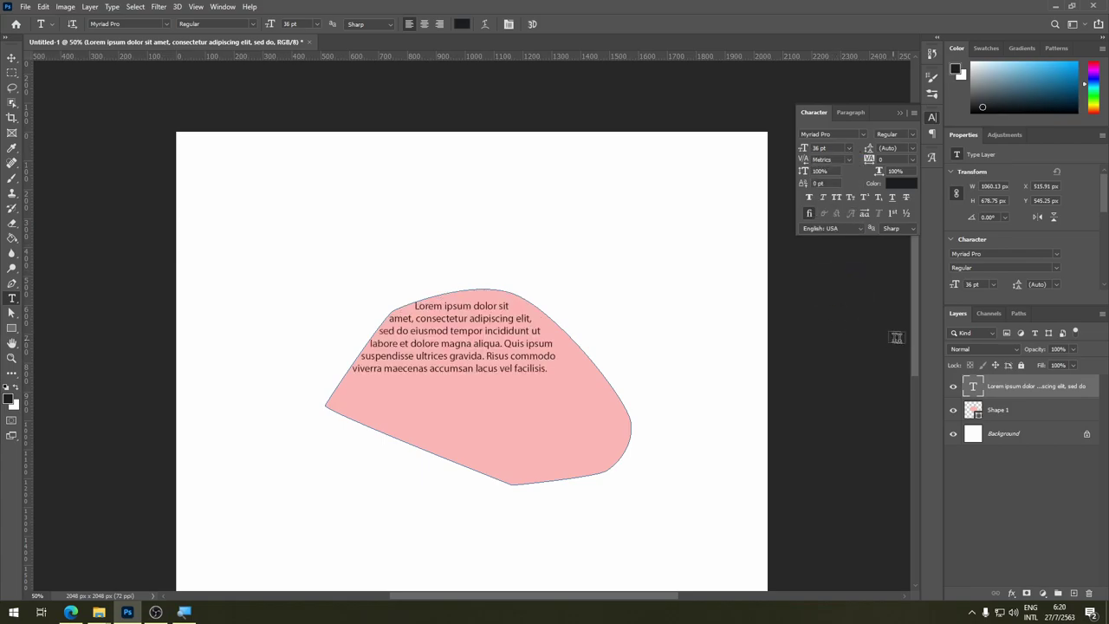
pyautogui.click(953, 412)
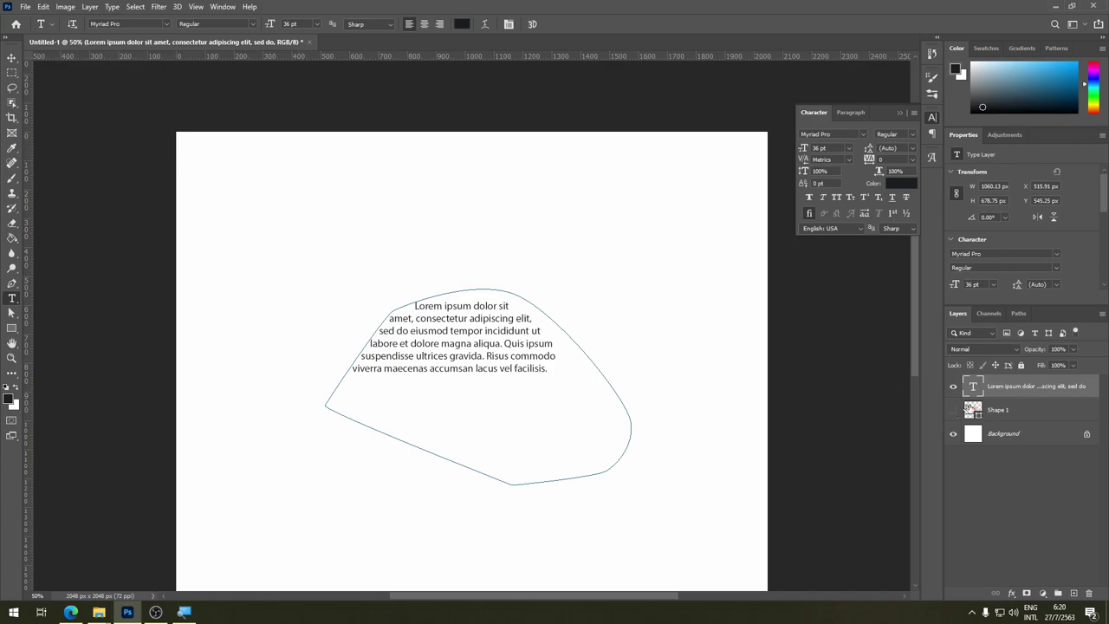
# - Try the paragraph justify options and set the in-shape text to 60 pt
pyautogui.click(851, 113)
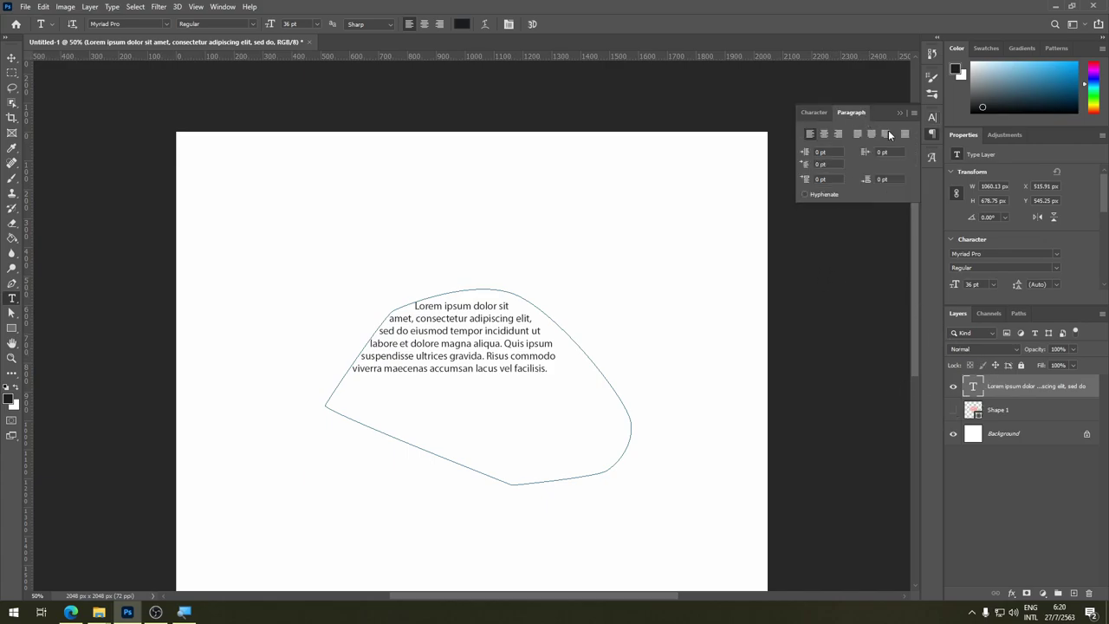
pyautogui.click(816, 112)
pyautogui.click(848, 160)
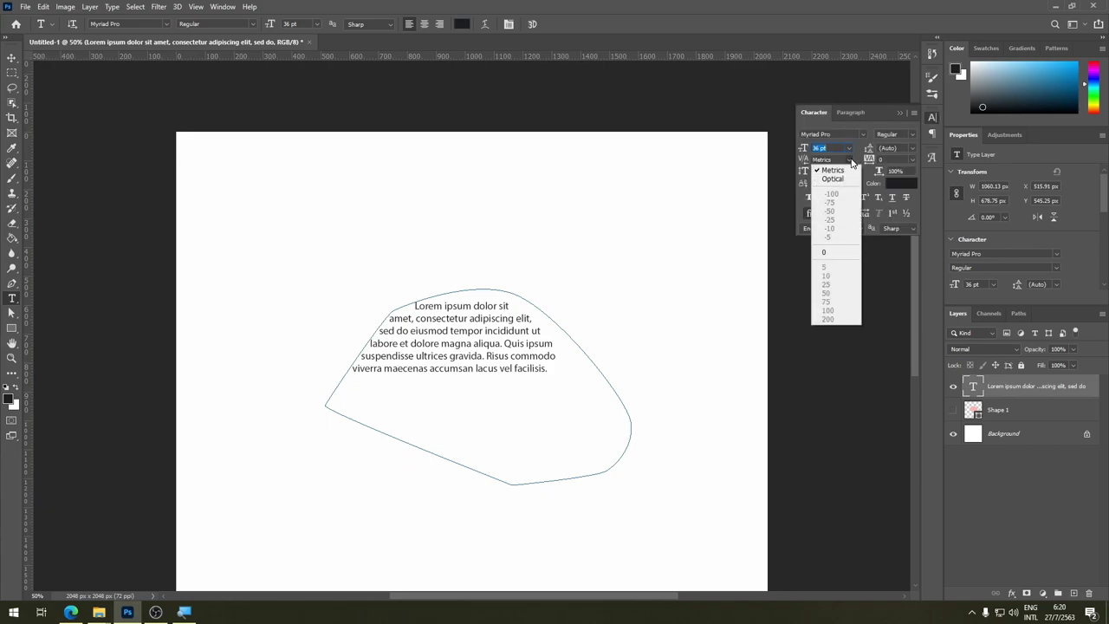
pyautogui.click(851, 162)
pyautogui.click(851, 112)
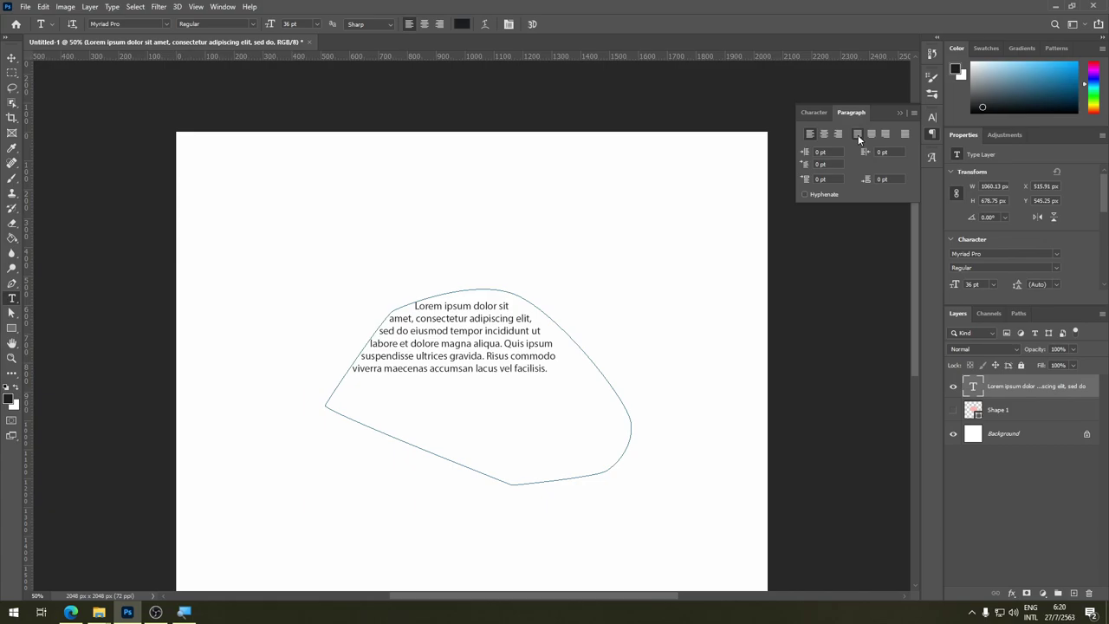
pyautogui.click(858, 135)
pyautogui.click(873, 134)
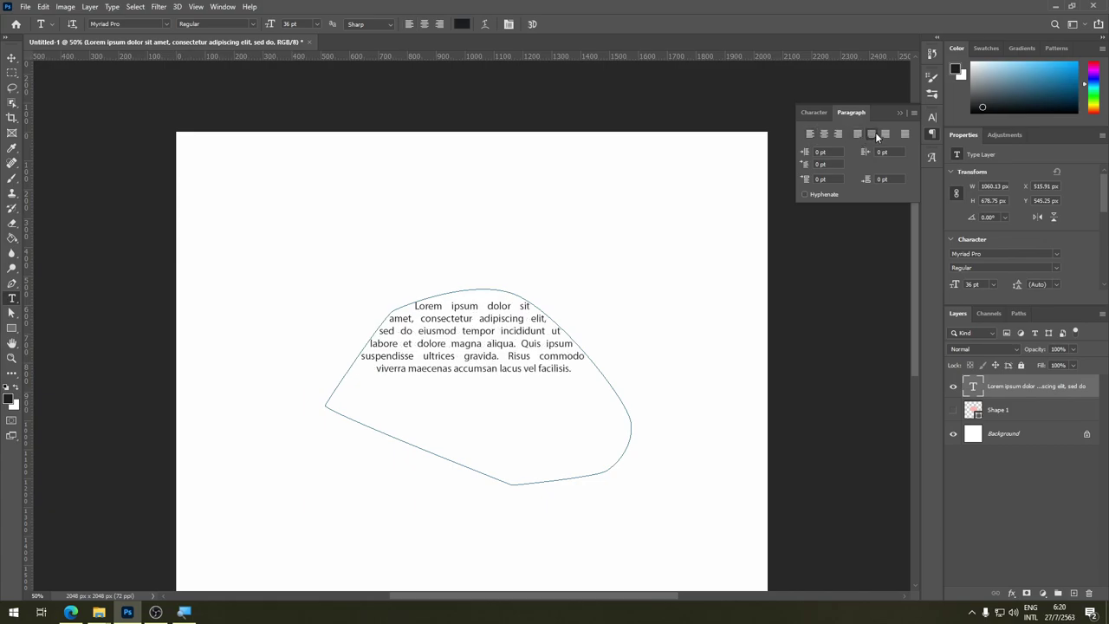
pyautogui.click(886, 134)
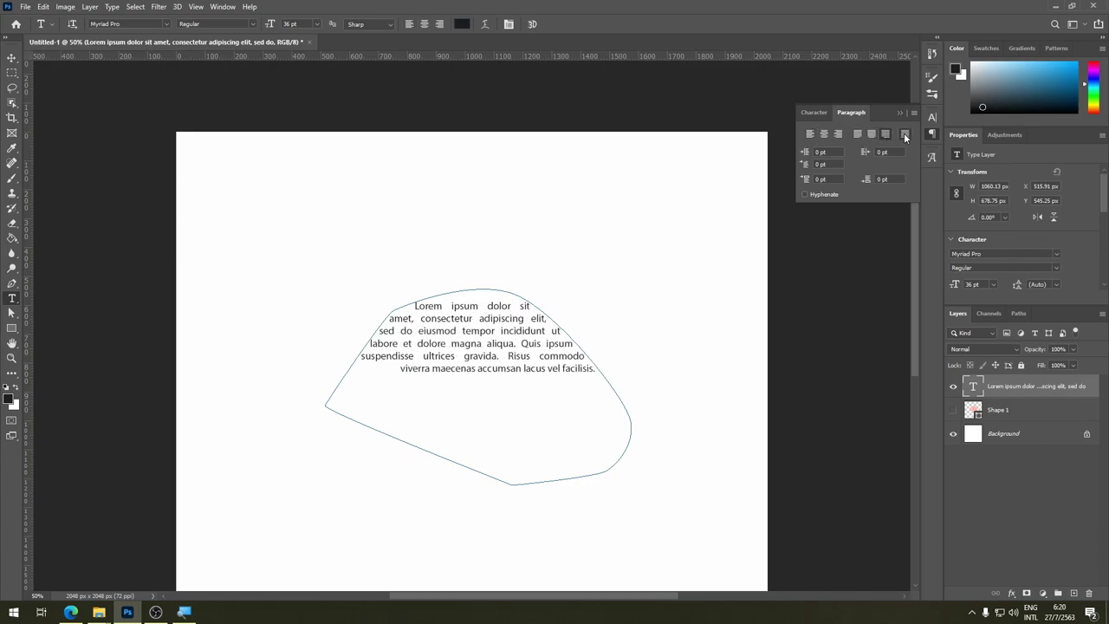
pyautogui.click(904, 134)
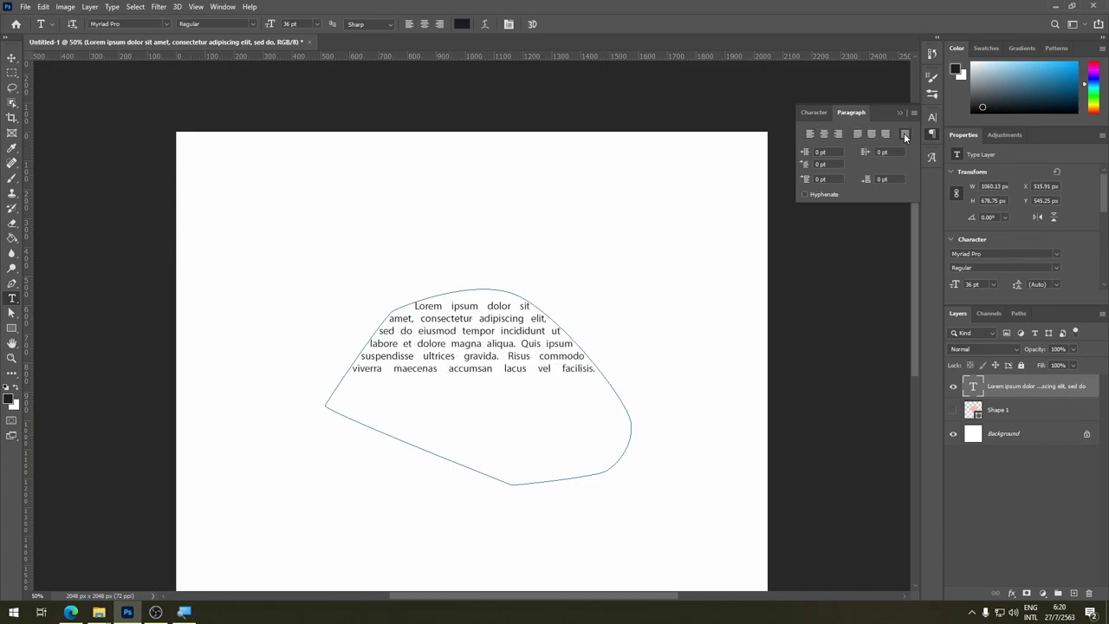
pyautogui.click(819, 114)
pyautogui.click(848, 148)
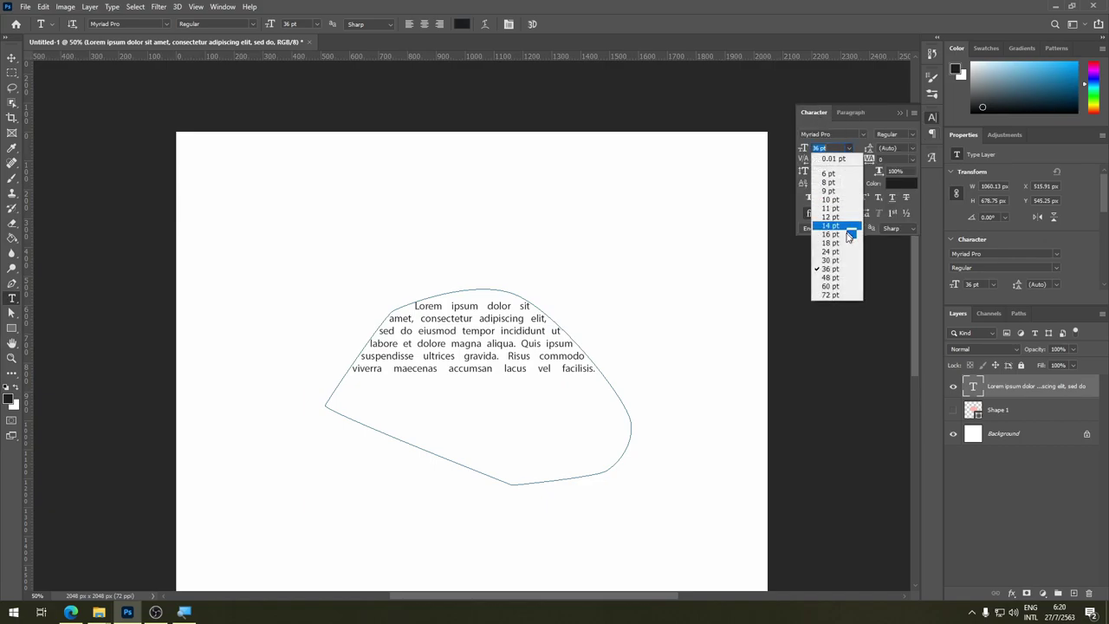
pyautogui.click(837, 287)
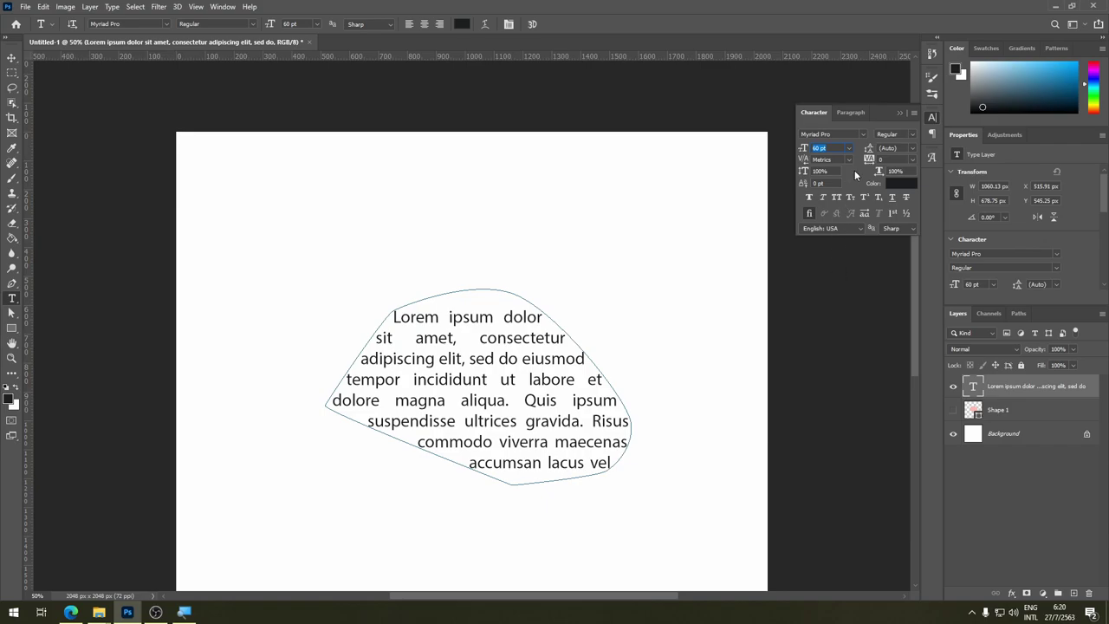
# - Shrink the paragraph to 36 pt, apply Justify All, and commit the text
pyautogui.click(845, 113)
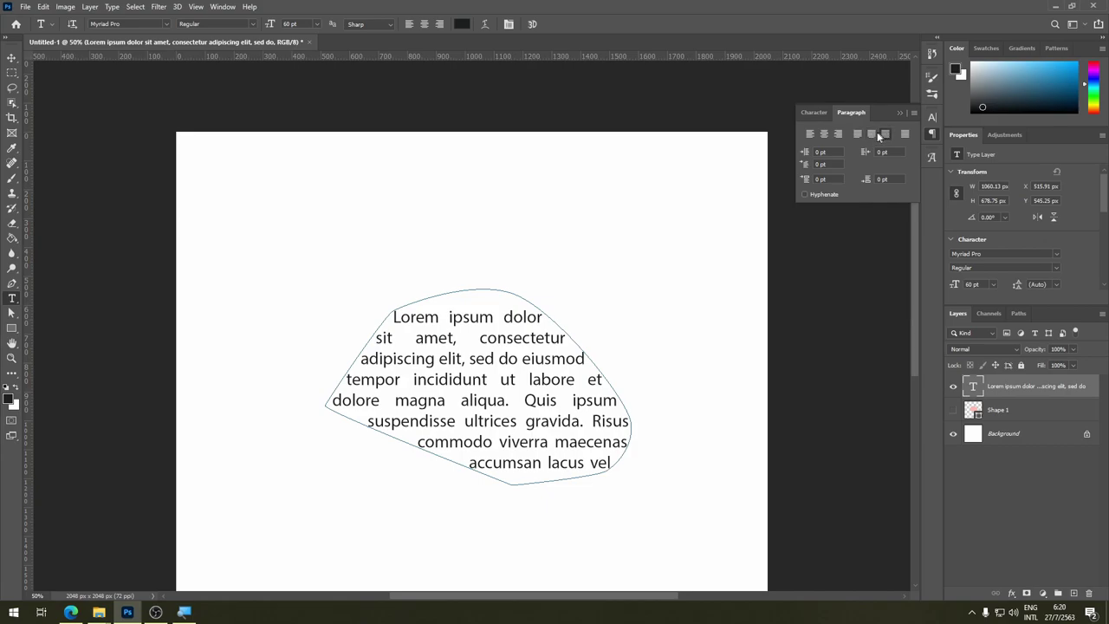
pyautogui.click(814, 112)
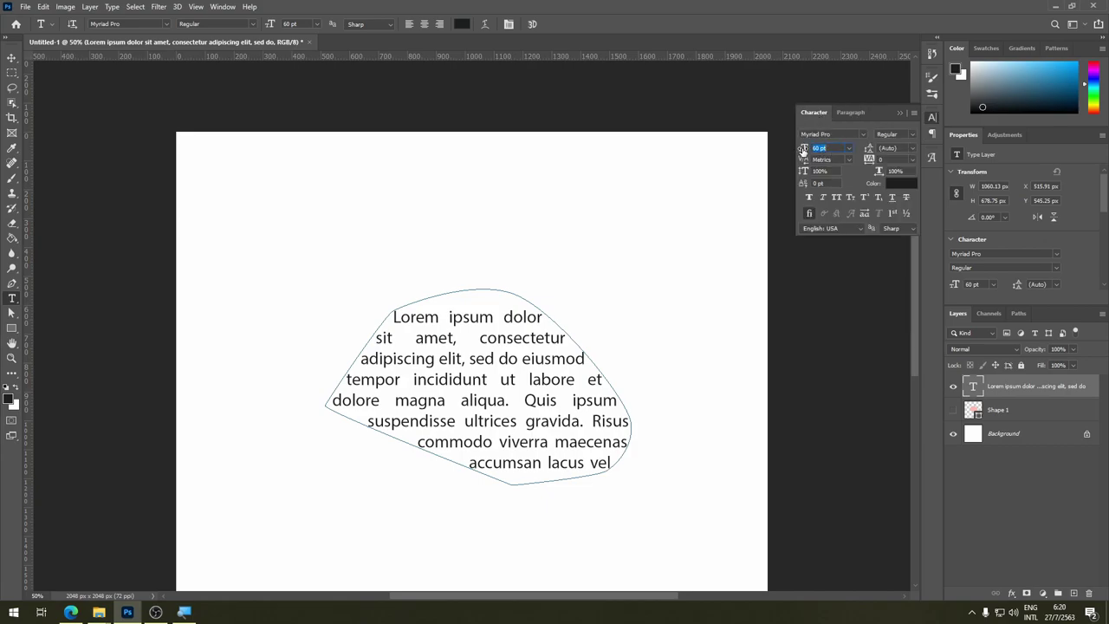
pyautogui.moveTo(802, 149); pyautogui.dragTo(780, 149)
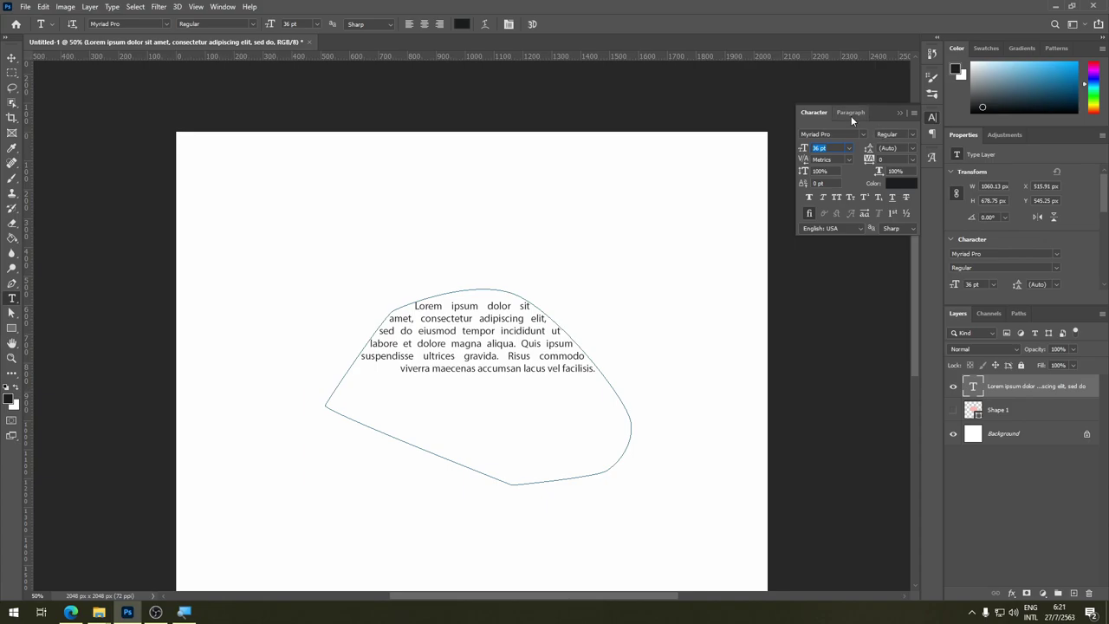
pyautogui.click(850, 113)
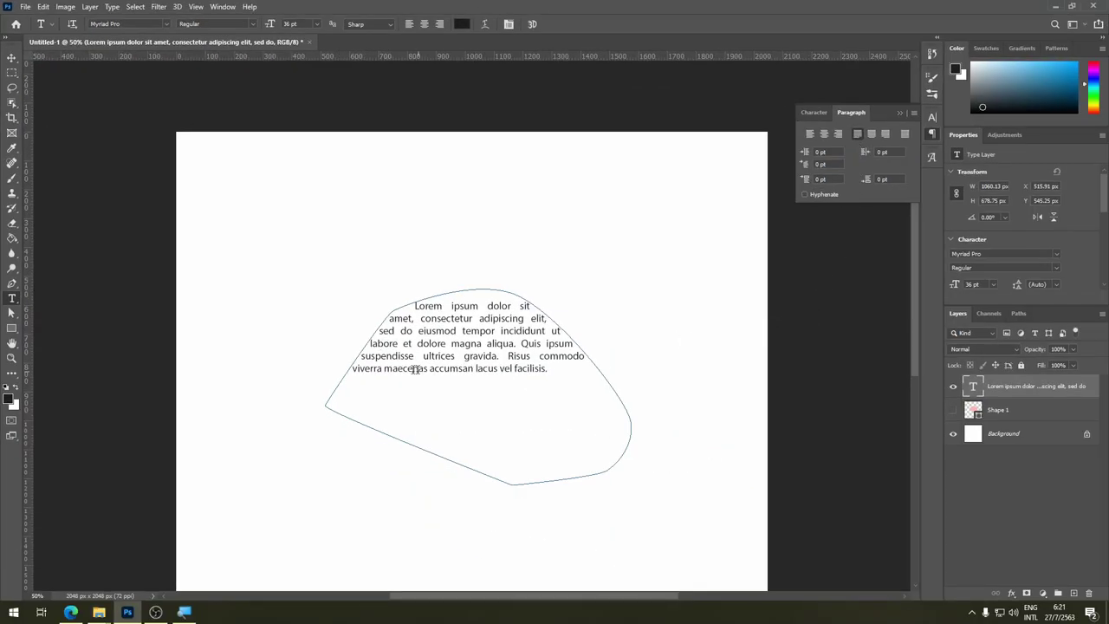
pyautogui.click(871, 134)
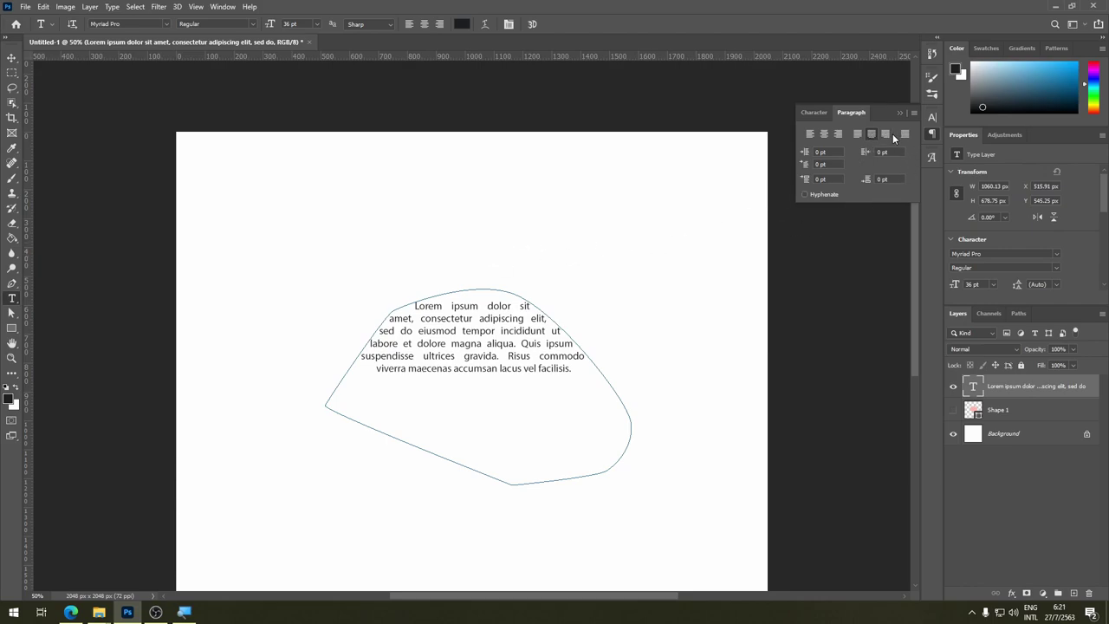
pyautogui.click(885, 134)
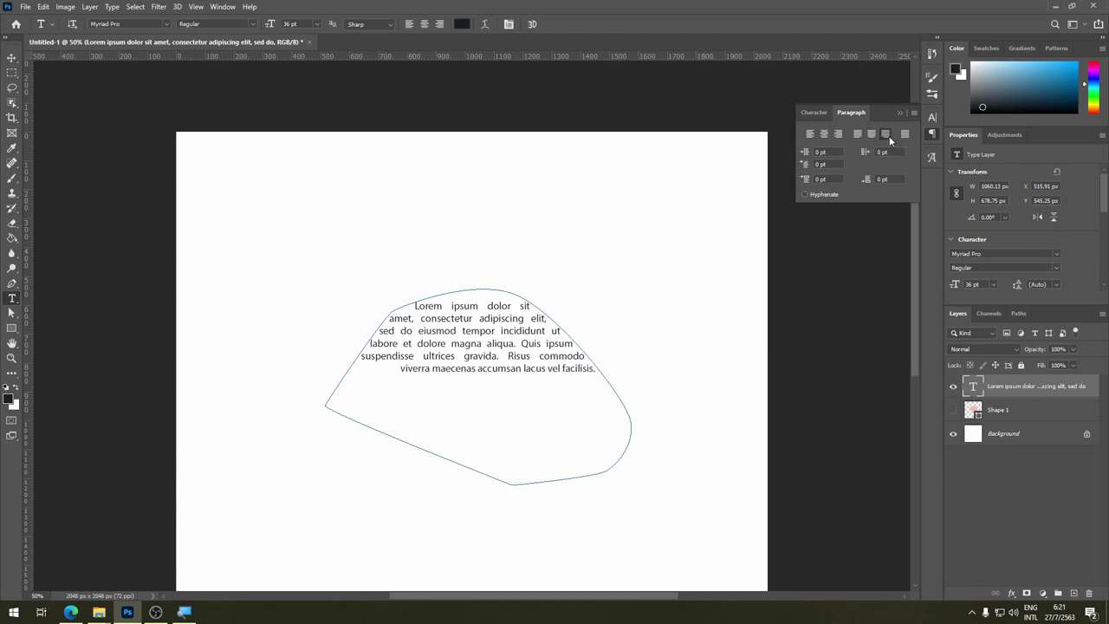
pyautogui.click(904, 135)
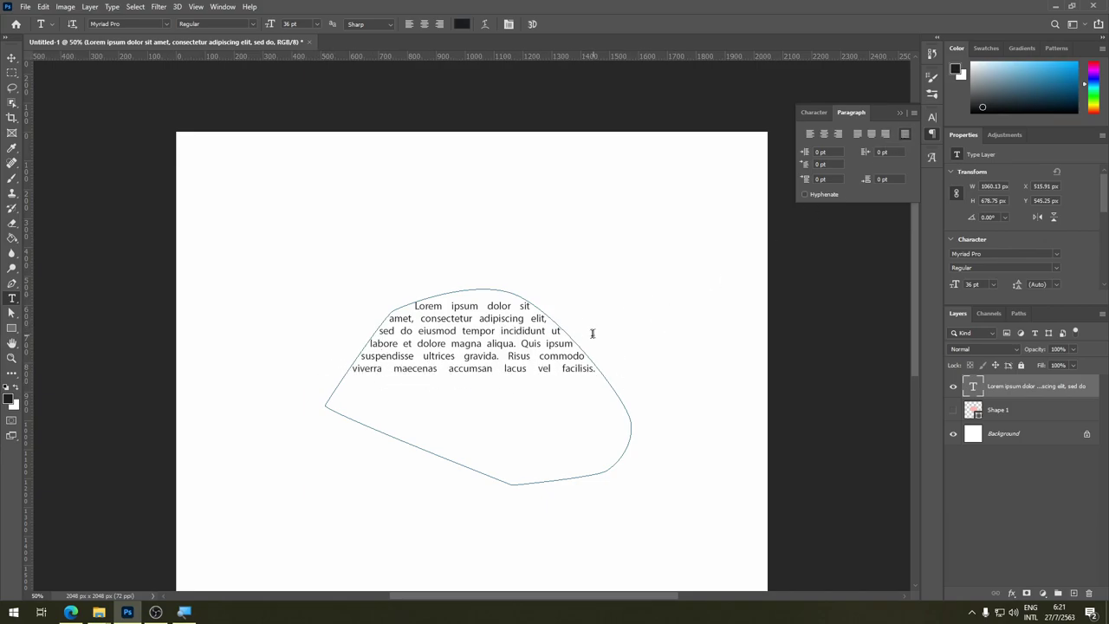
pyautogui.click(13, 59)
# - Move the paragraph up and right, previewing an Arc warp but cancelling to keep it flat
pyautogui.moveTo(502, 348); pyautogui.dragTo(570, 294)
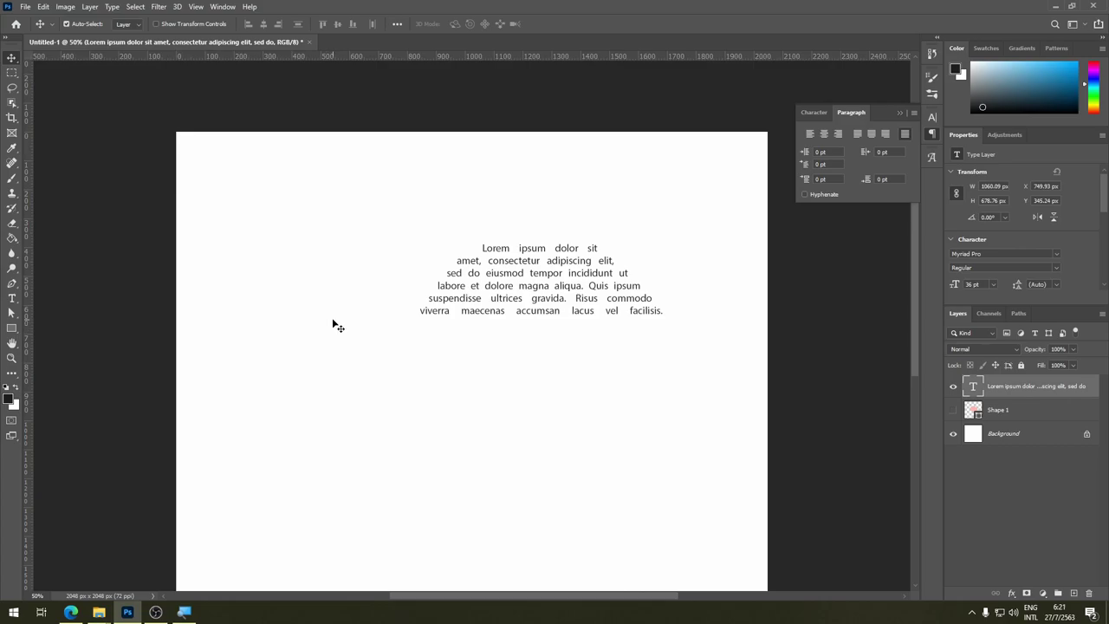
pyautogui.click(12, 298)
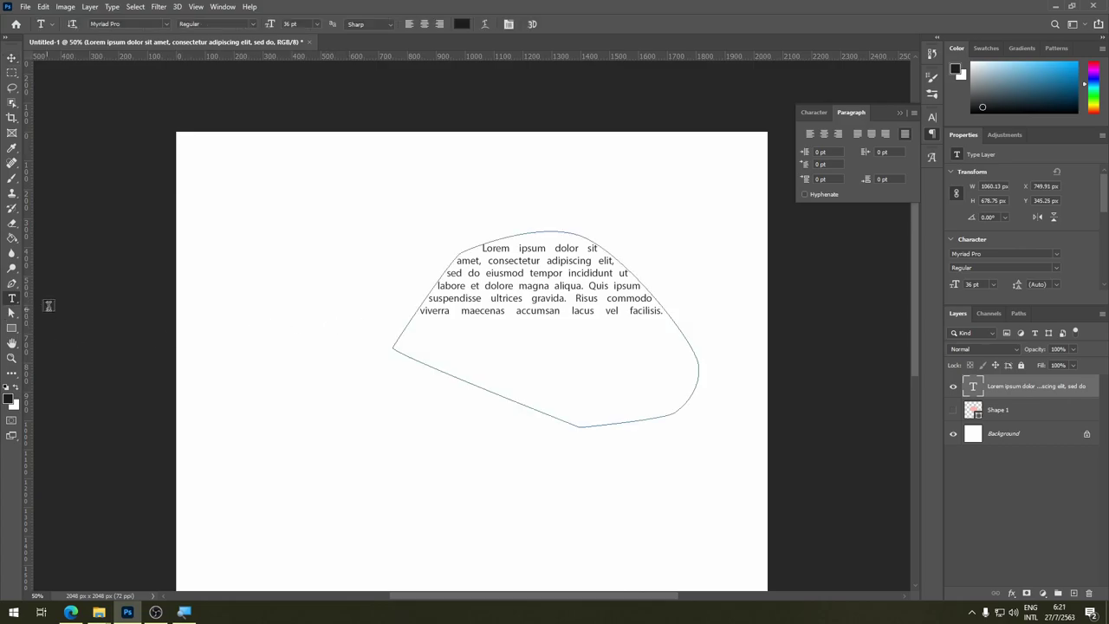
pyautogui.click(484, 25)
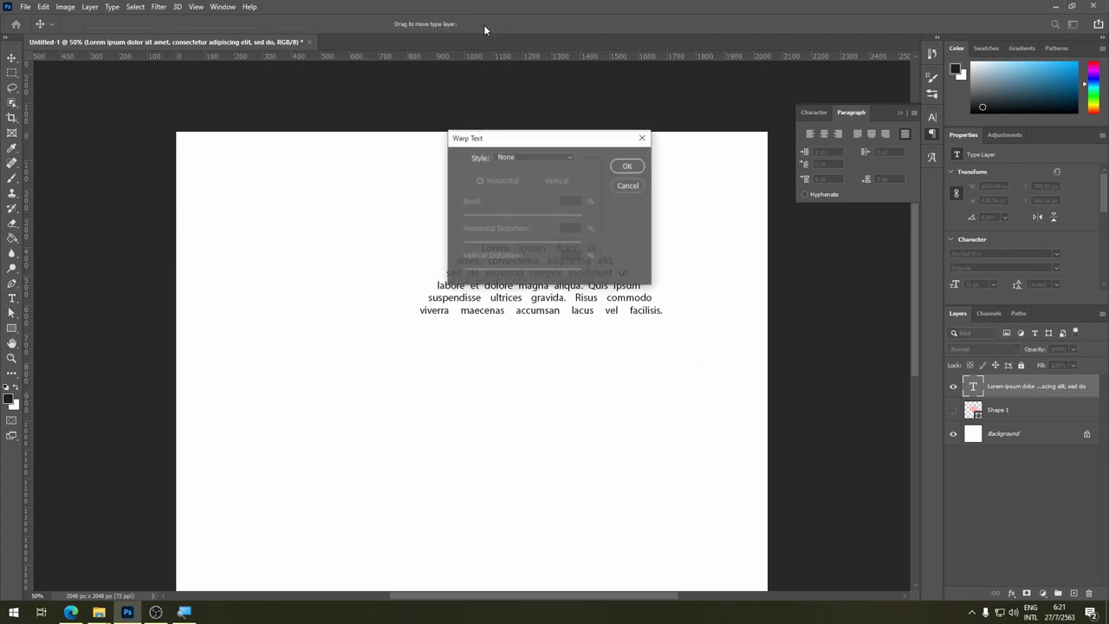
pyautogui.click(518, 157)
pyautogui.click(523, 193)
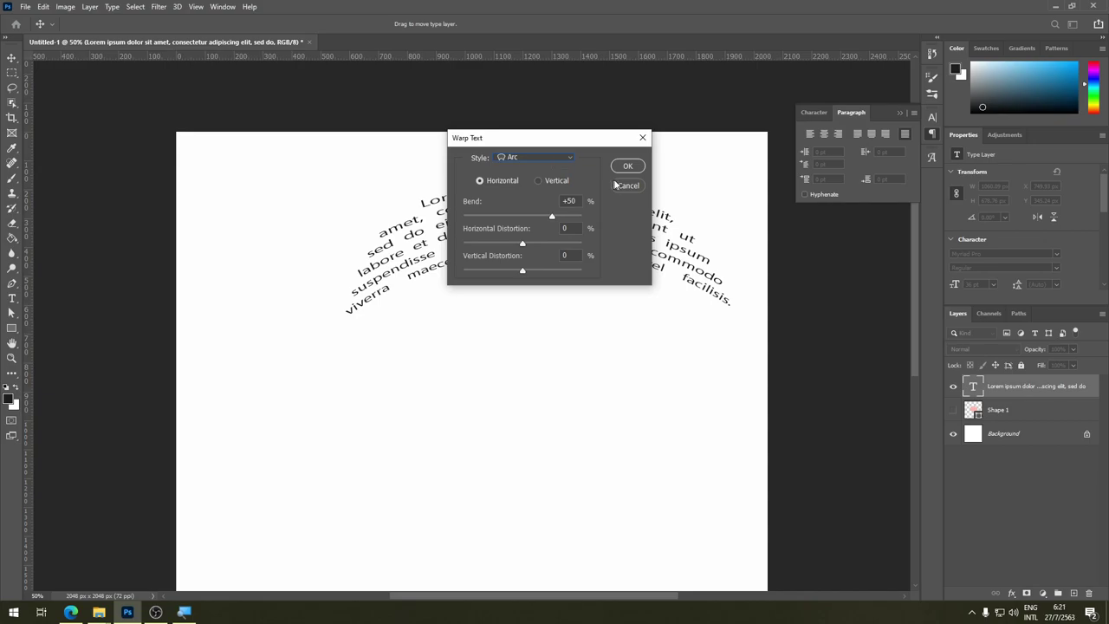
pyautogui.click(628, 185)
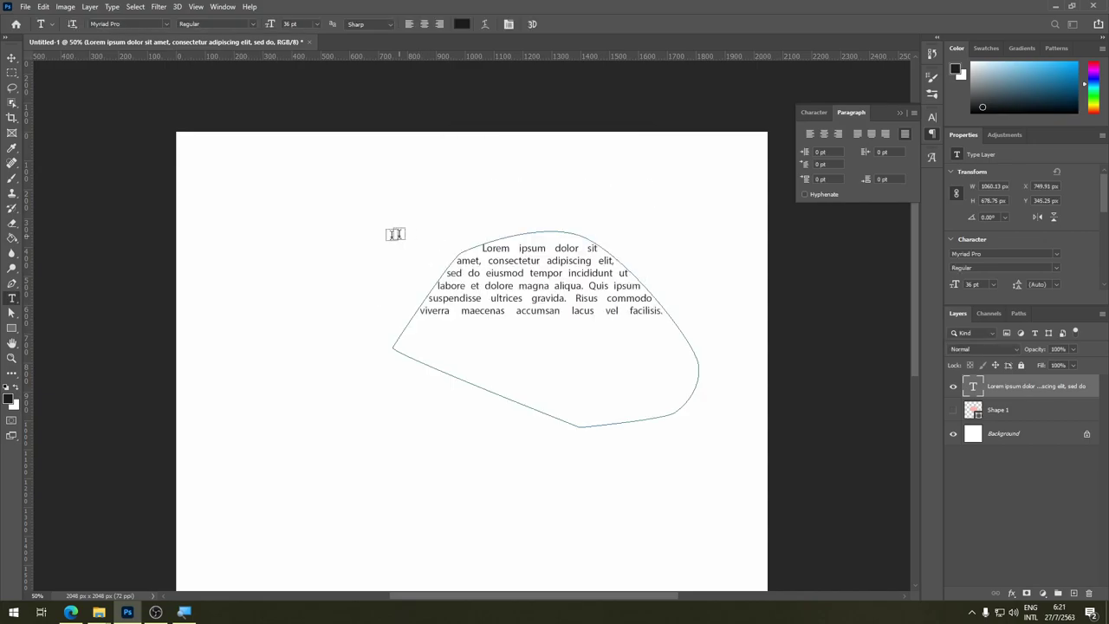
# - Start a heading at the upper left and preview Arc, Arc Lower, Arc Upper and Bulge warps
pyautogui.click(260, 202)
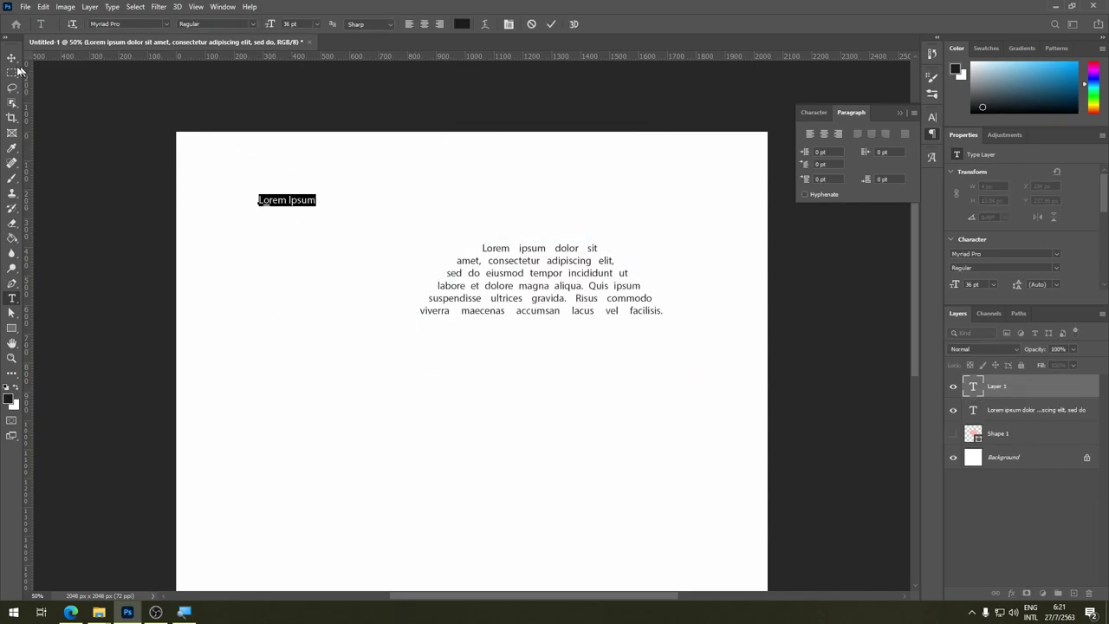
pyautogui.click(483, 25)
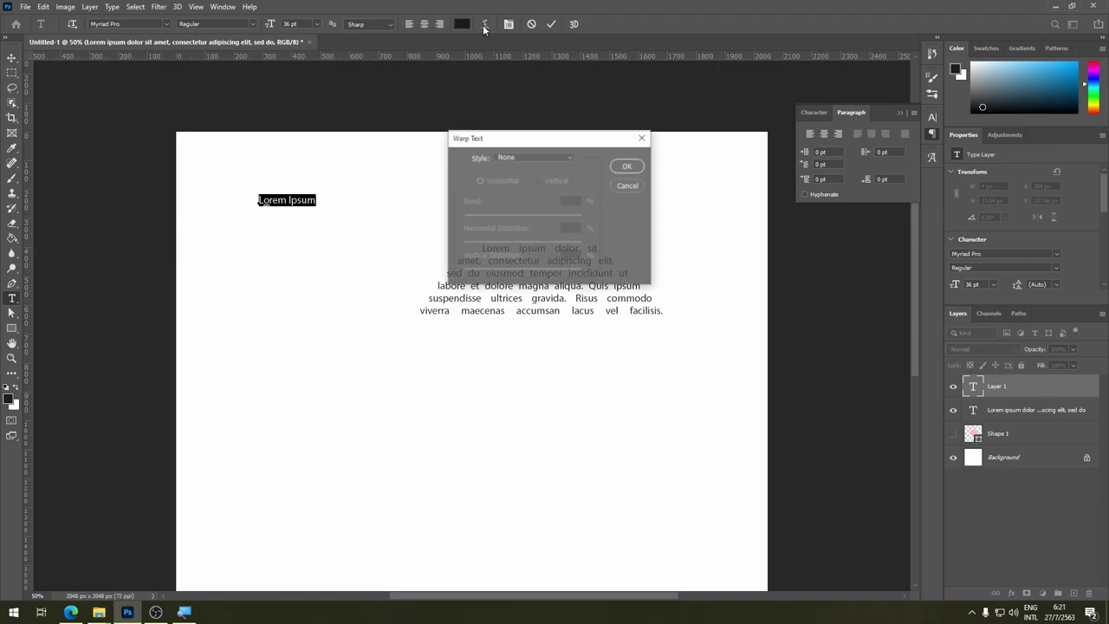
pyautogui.click(535, 156)
pyautogui.click(534, 189)
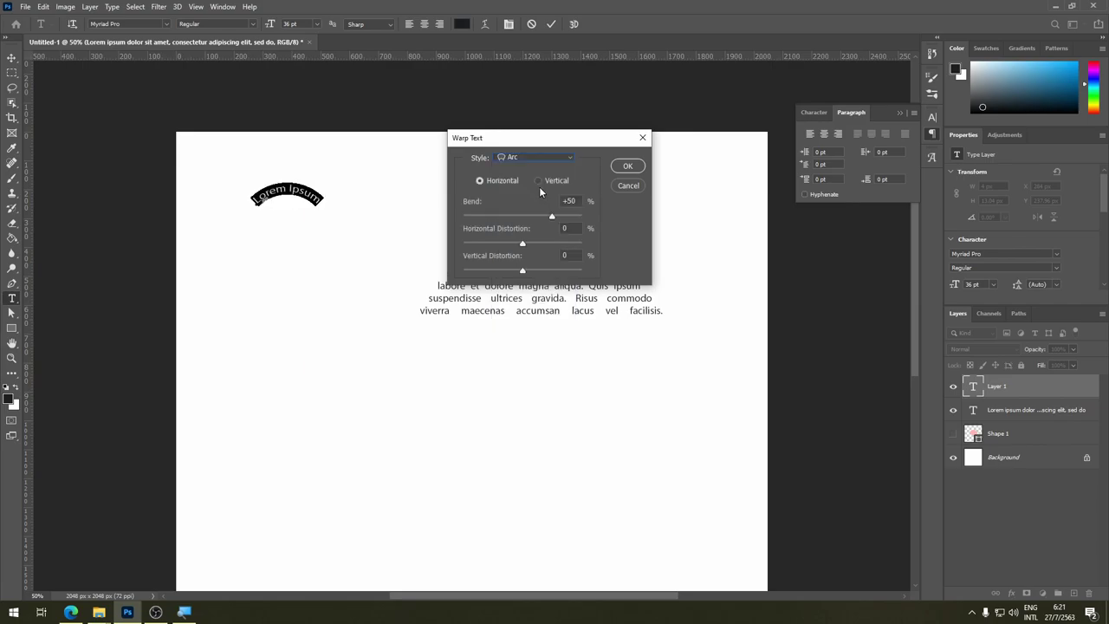
pyautogui.click(536, 156)
pyautogui.click(535, 200)
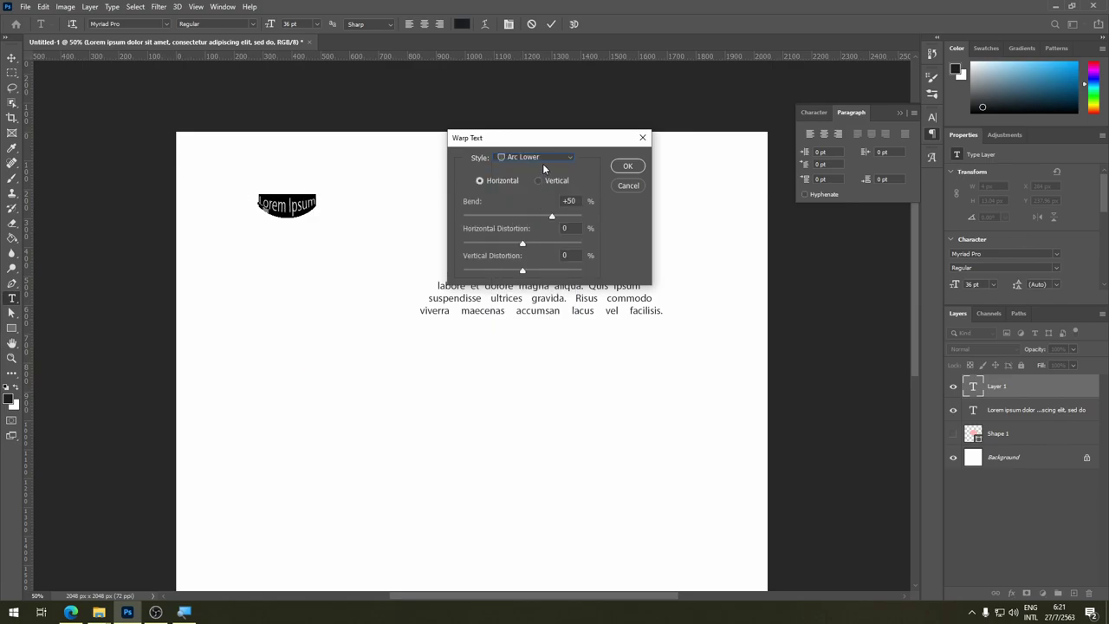
pyautogui.click(543, 158)
pyautogui.click(536, 211)
pyautogui.click(545, 159)
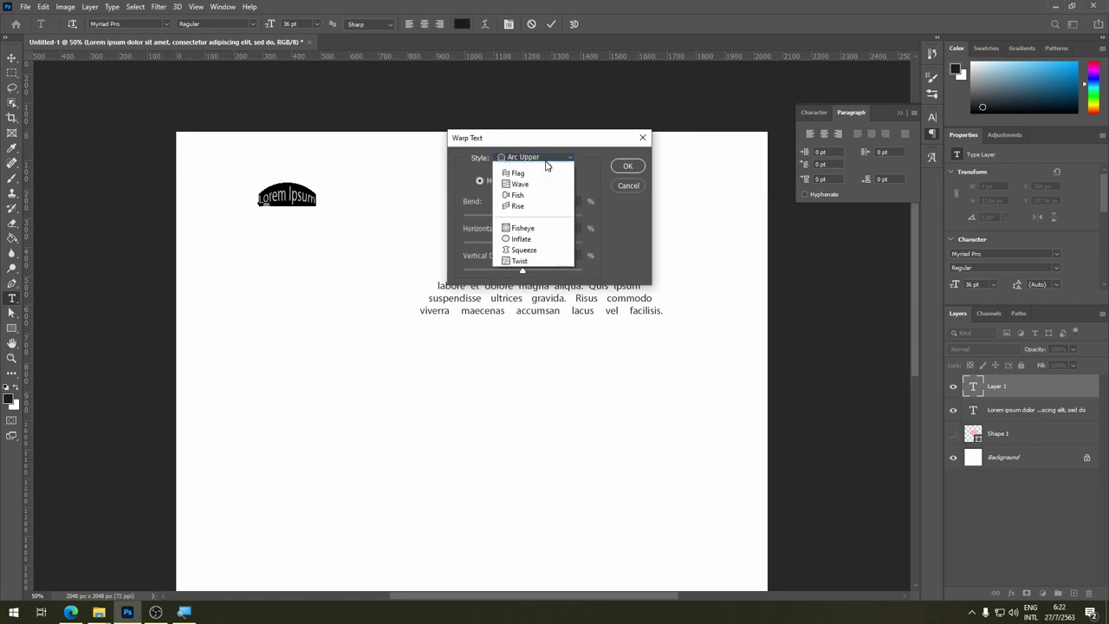
pyautogui.click(539, 245)
# - Preview the Flag, Wave, Rise and Inflate warp styles on the heading
pyautogui.click(547, 160)
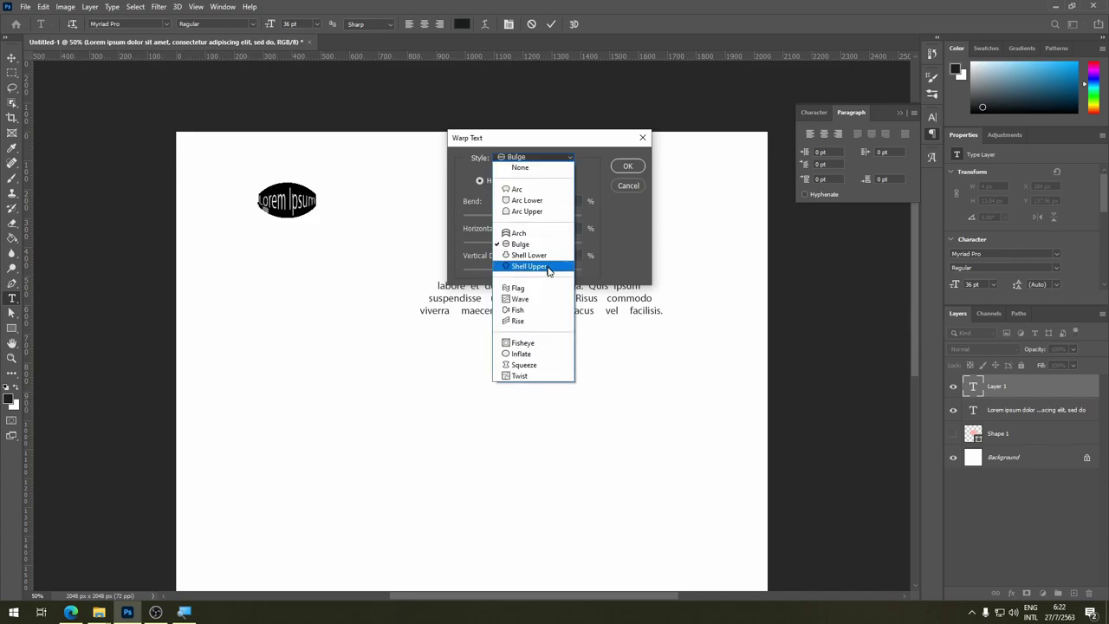
pyautogui.click(537, 290)
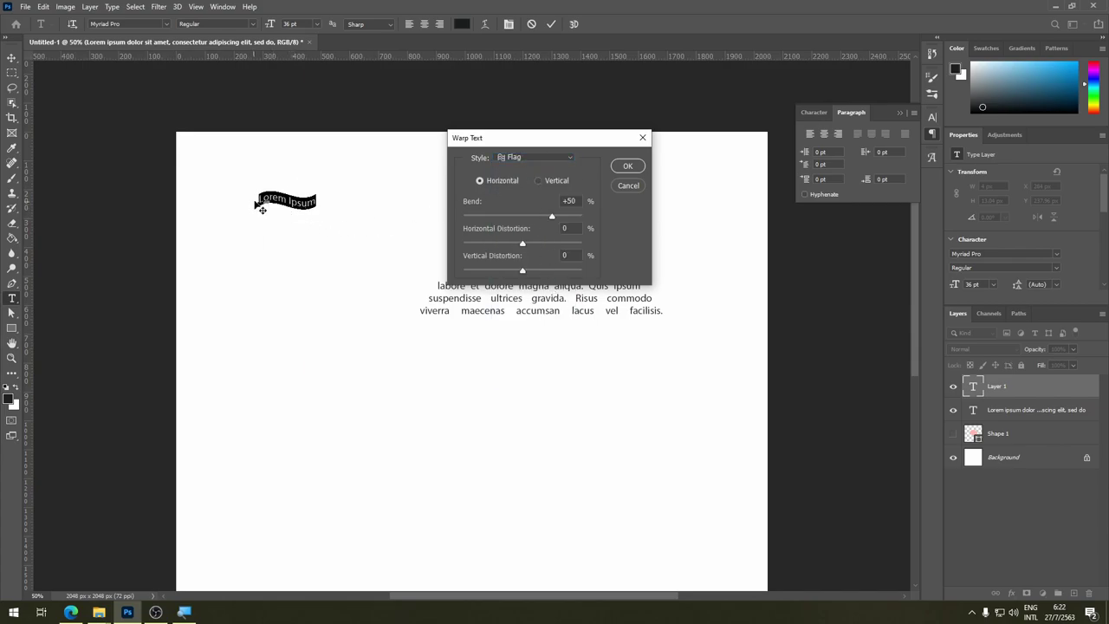
pyautogui.click(260, 202)
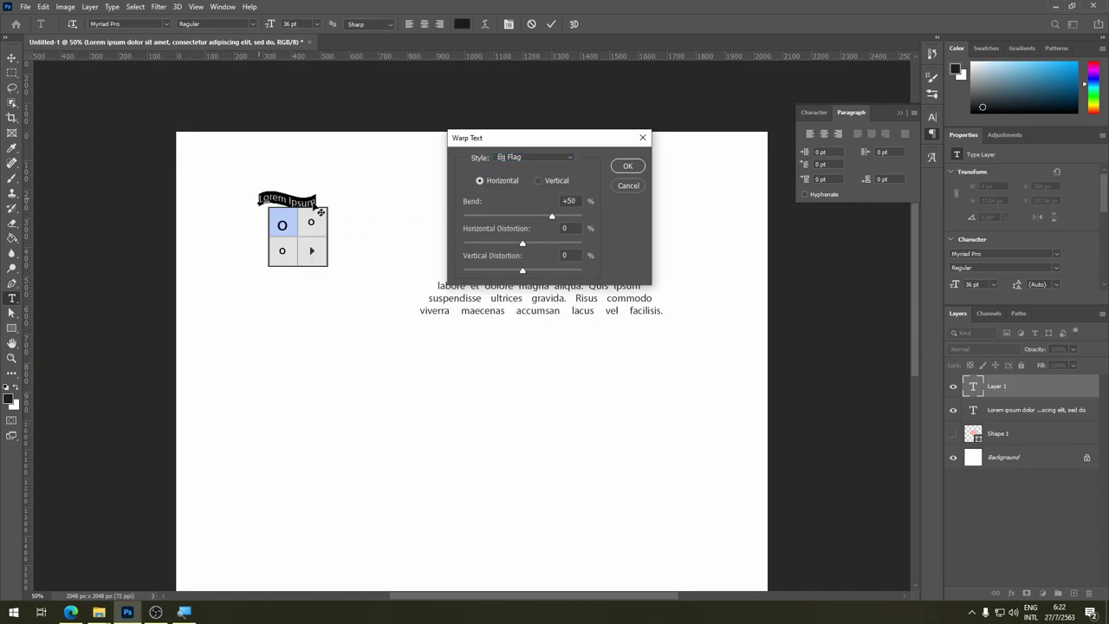
pyautogui.click(511, 158)
pyautogui.click(534, 303)
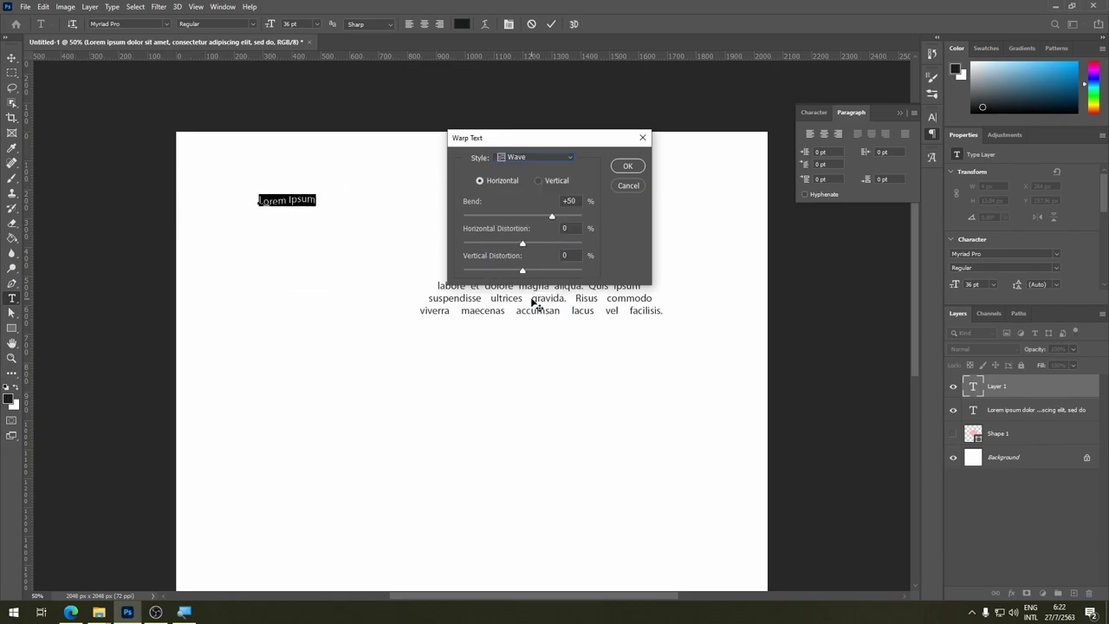
pyautogui.click(551, 156)
pyautogui.click(539, 327)
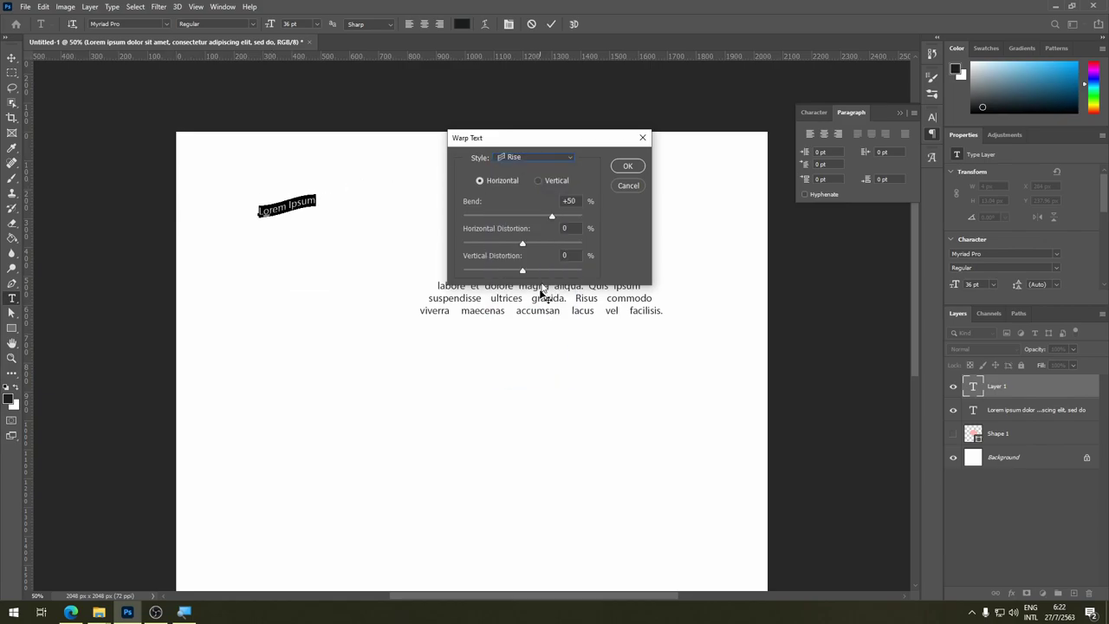
pyautogui.click(543, 158)
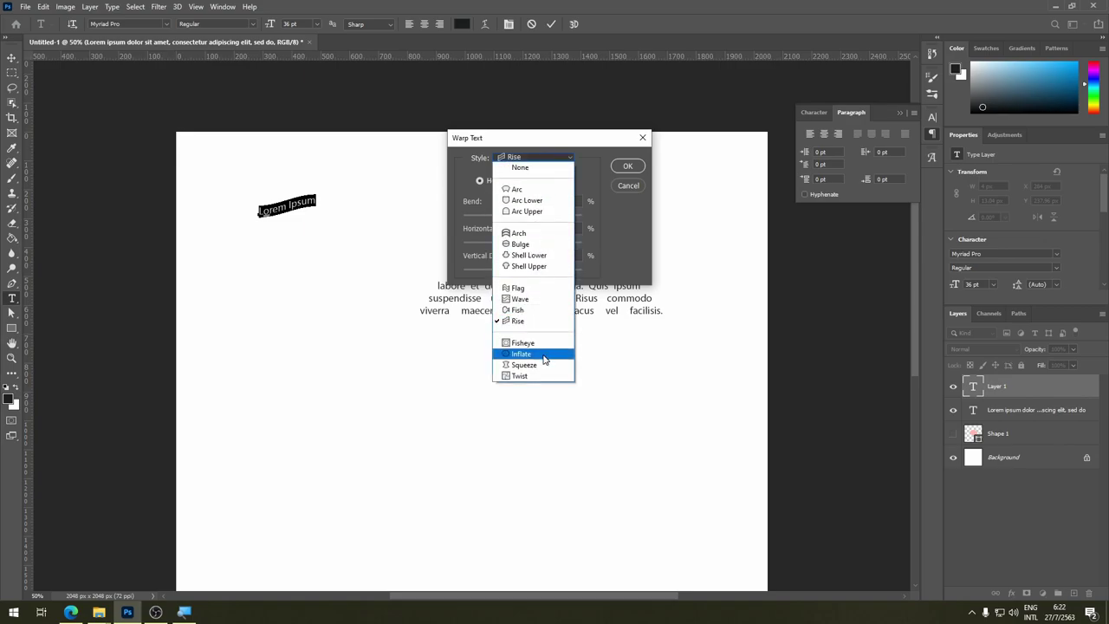
pyautogui.click(547, 352)
# - After trying Squeeze and Arc Lower, apply the Arc warp at +50 bend to the heading
pyautogui.click(546, 157)
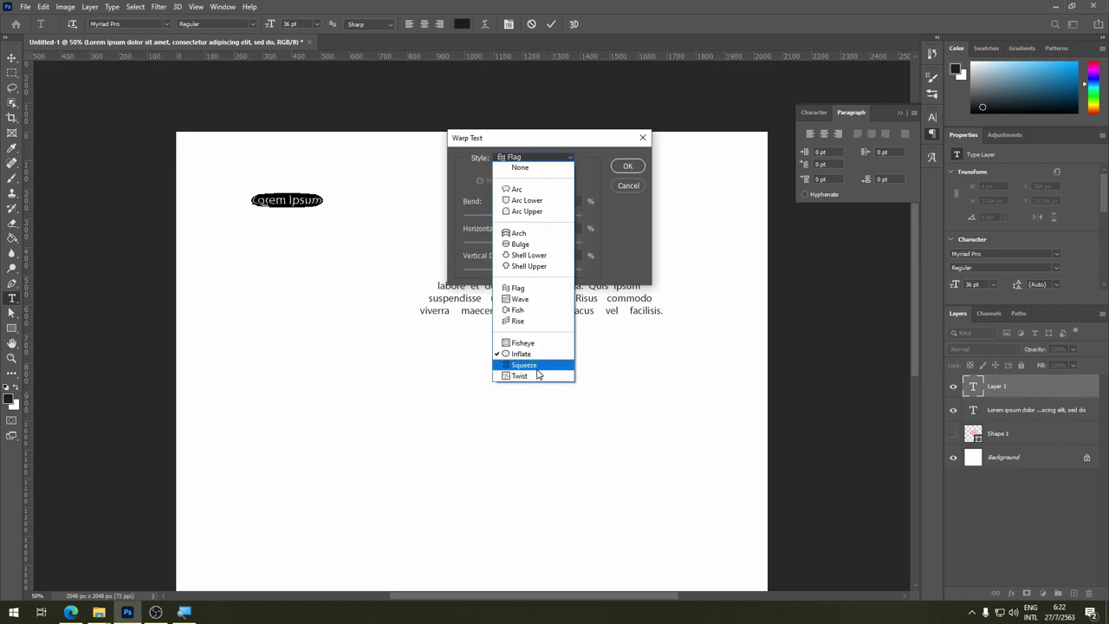
pyautogui.click(535, 365)
pyautogui.click(545, 158)
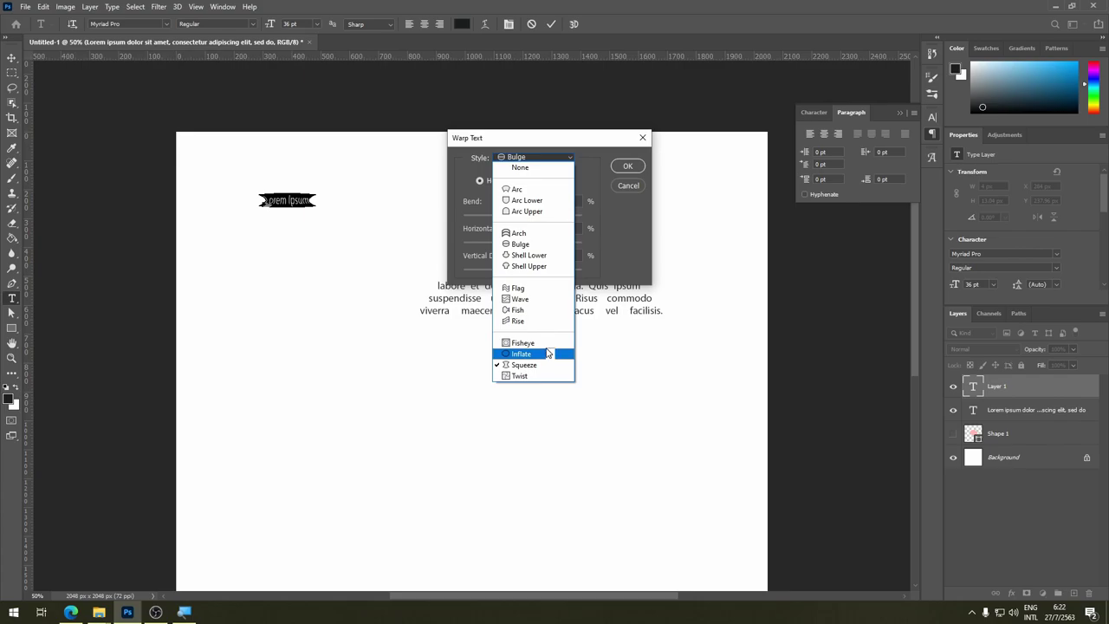
pyautogui.click(540, 211)
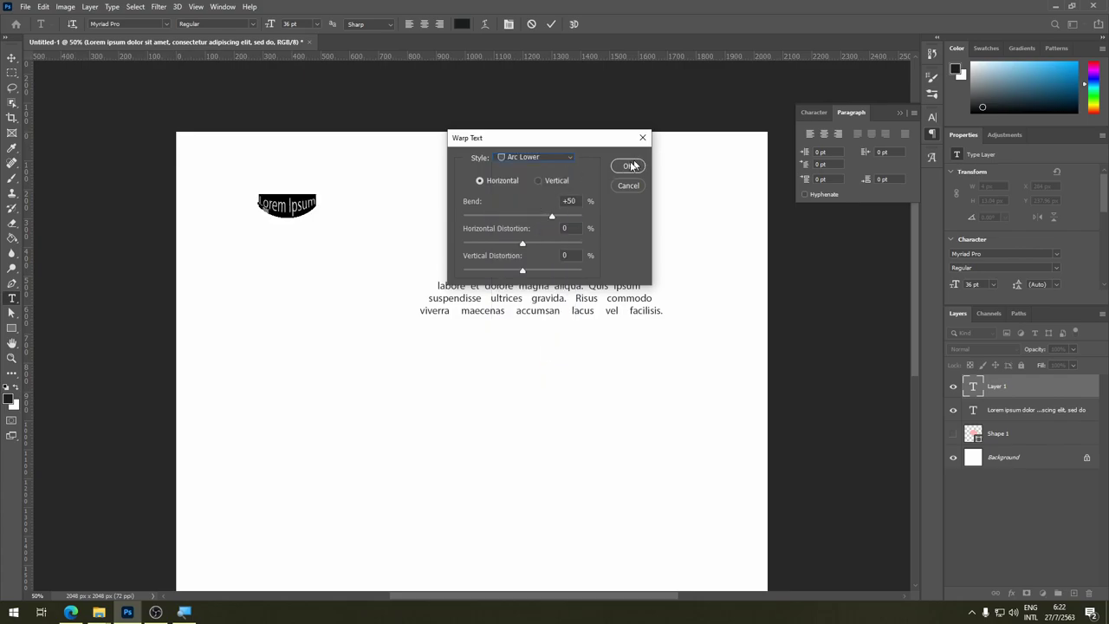
pyautogui.click(524, 159)
pyautogui.click(529, 190)
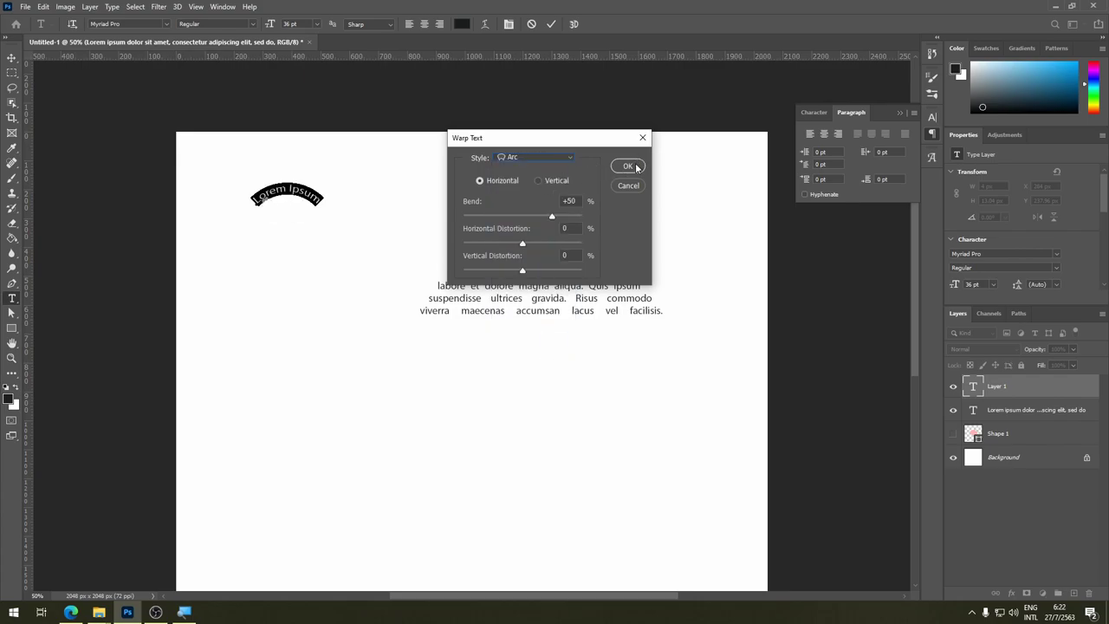
pyautogui.click(628, 166)
pyautogui.click(813, 112)
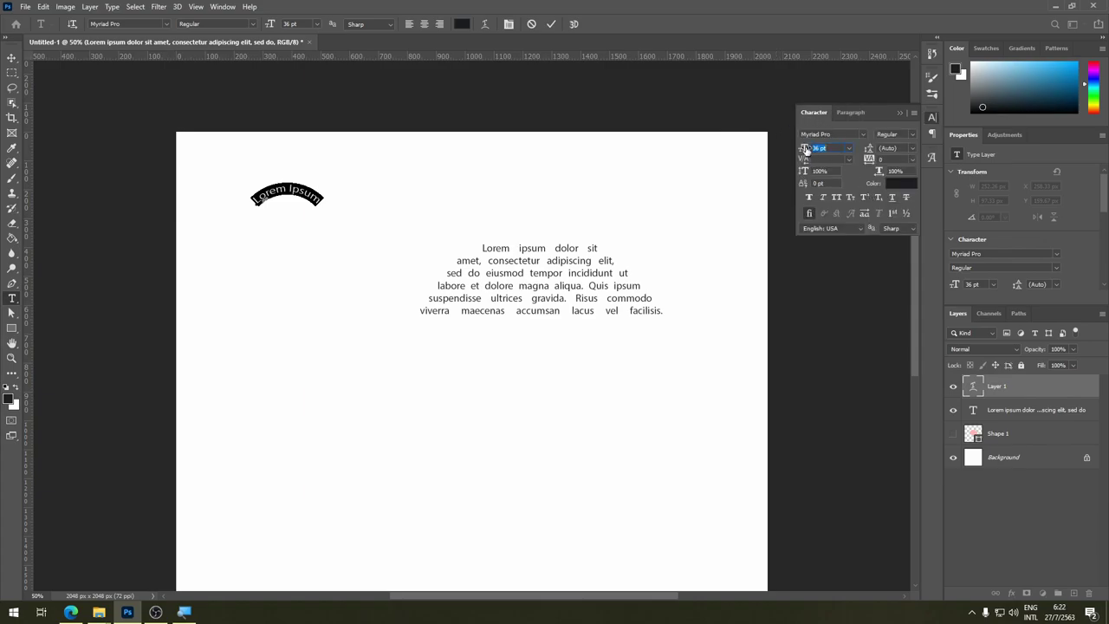
# - Set the arched Lorem Ipsum heading to 124 pt and drag it beneath the justified paragraph
pyautogui.moveTo(805, 149); pyautogui.dragTo(855, 150)
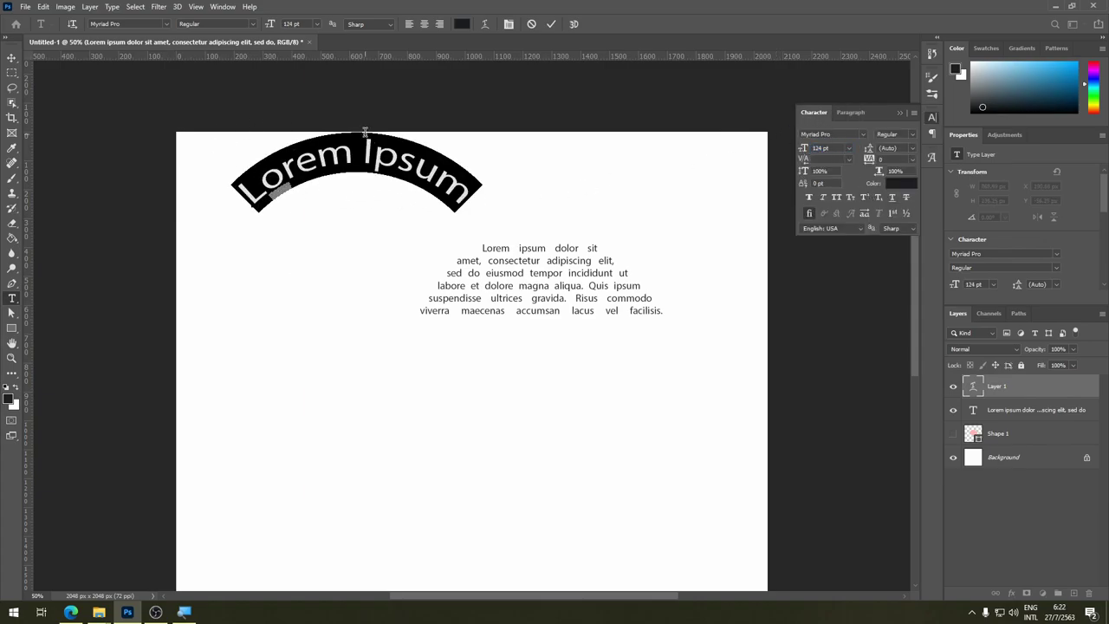
pyautogui.click(11, 58)
pyautogui.moveTo(320, 151); pyautogui.dragTo(471, 406)
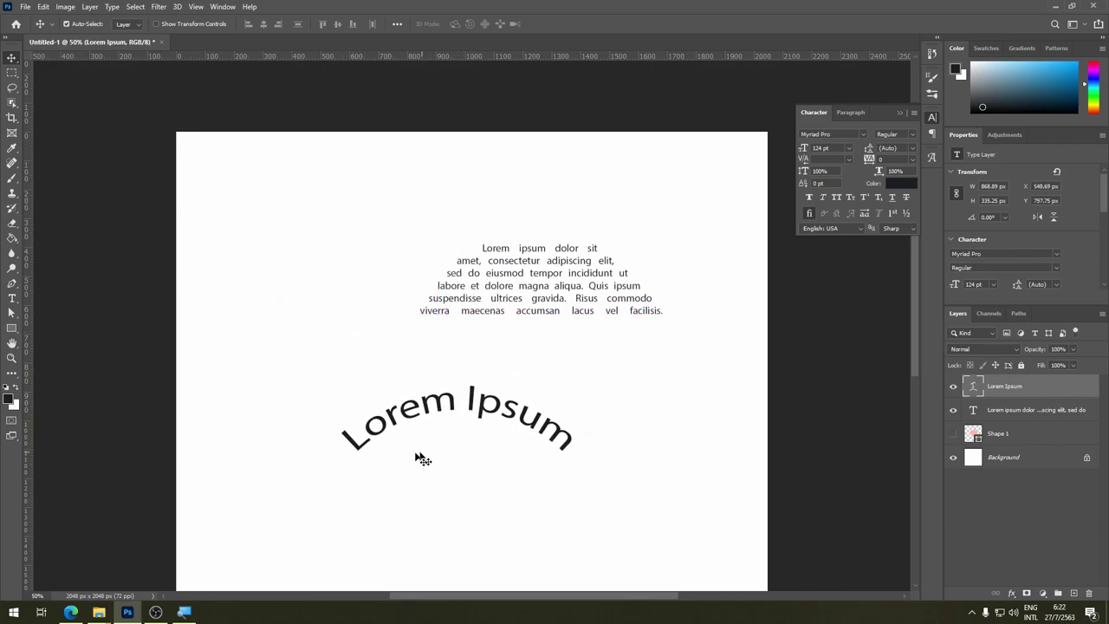